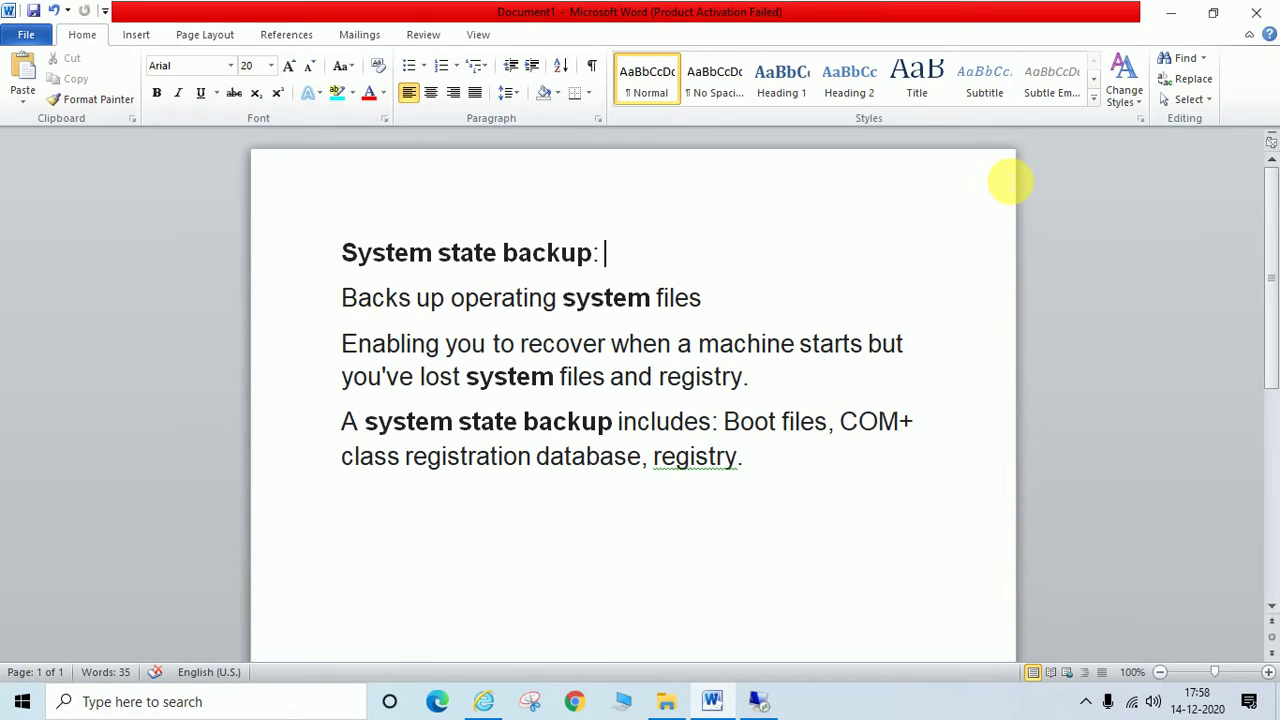
Step: Minimize the Word system state backup notes to reveal the remote server's Server Manager
click(1124, 100)
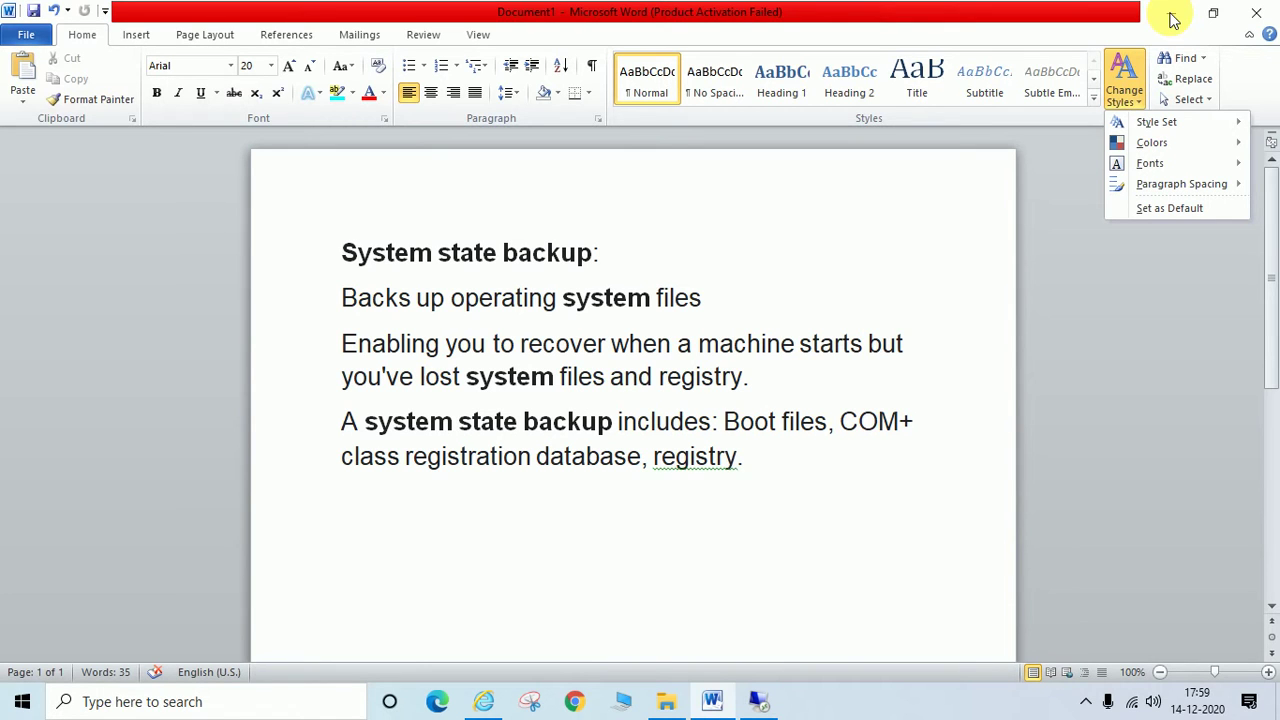
click(1173, 20)
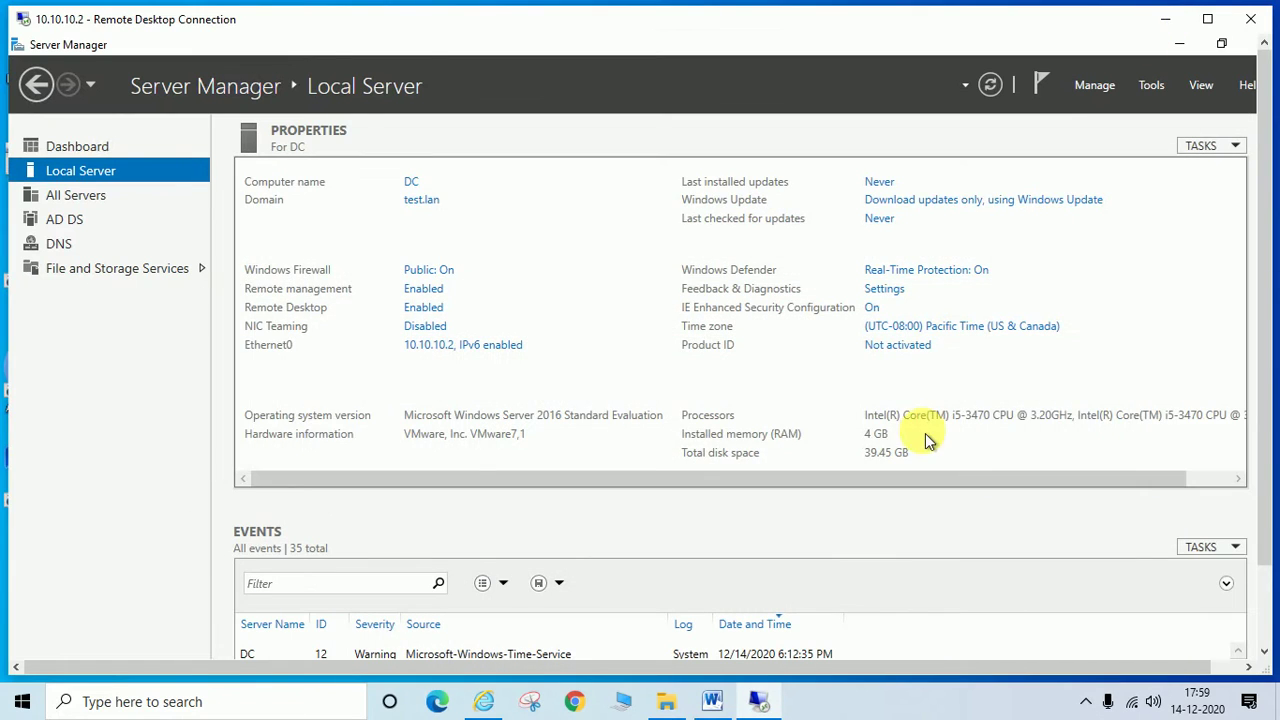
Step: Put the Remote Desktop session in full screen and open Server Manager's Manage menu
double_click(703, 30)
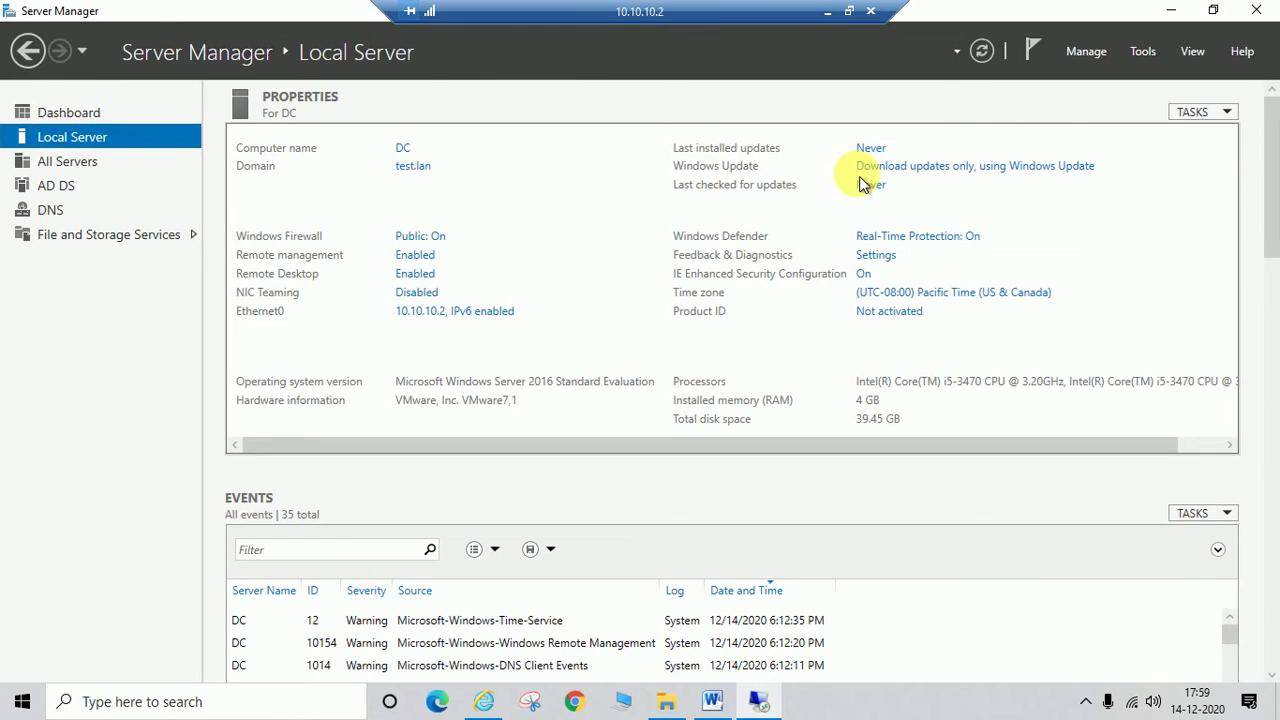
click(1144, 54)
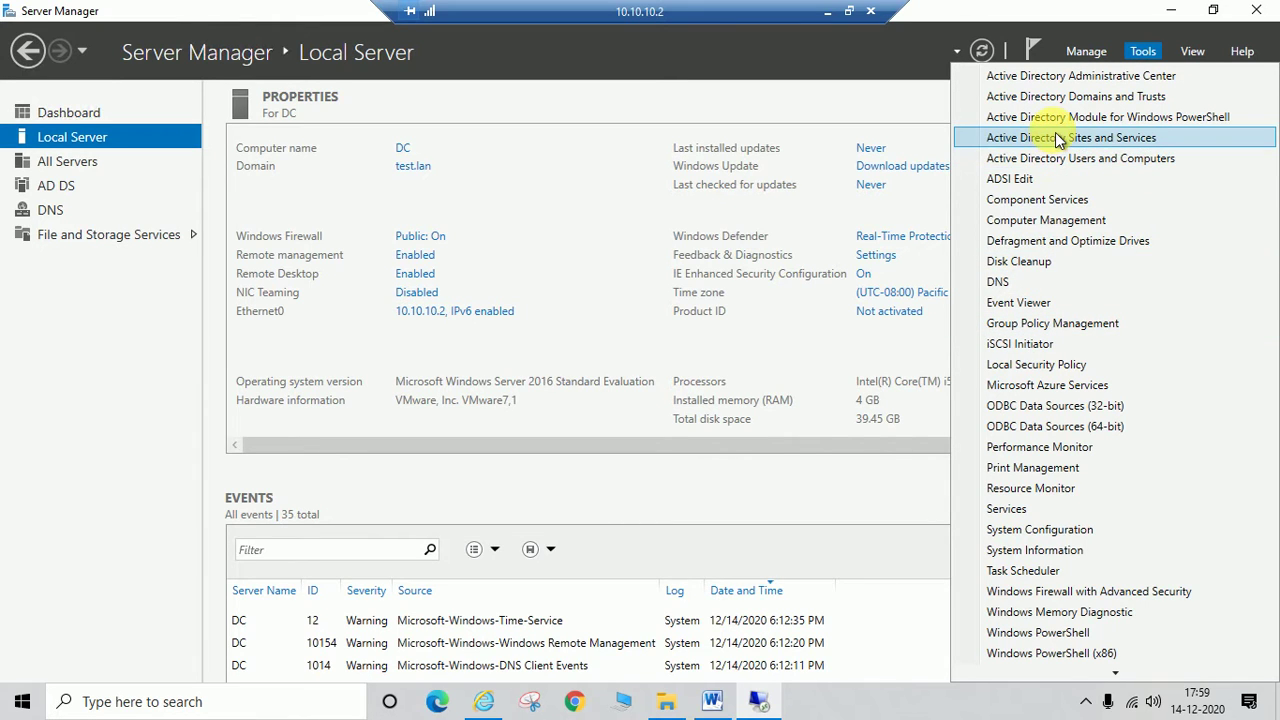
click(1088, 50)
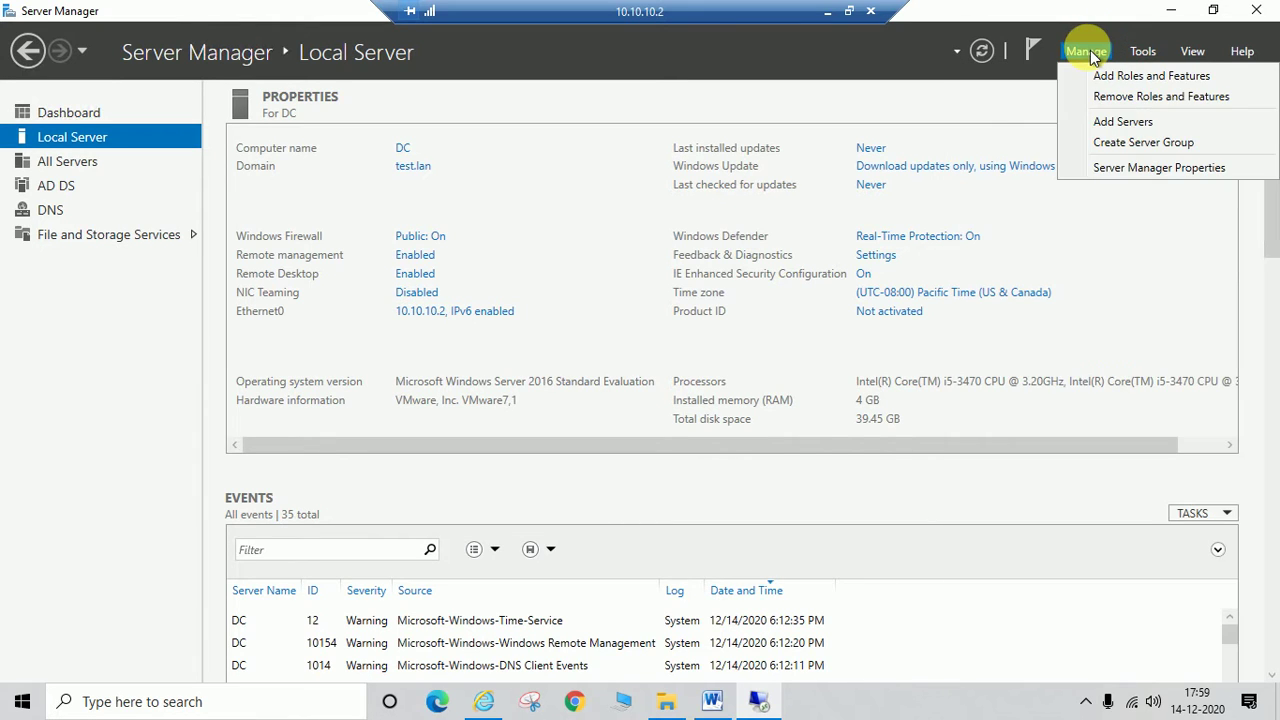
Step: Start Add Roles and Features, keep role-based installation on DC.test.lan, and skip roles
click(1162, 78)
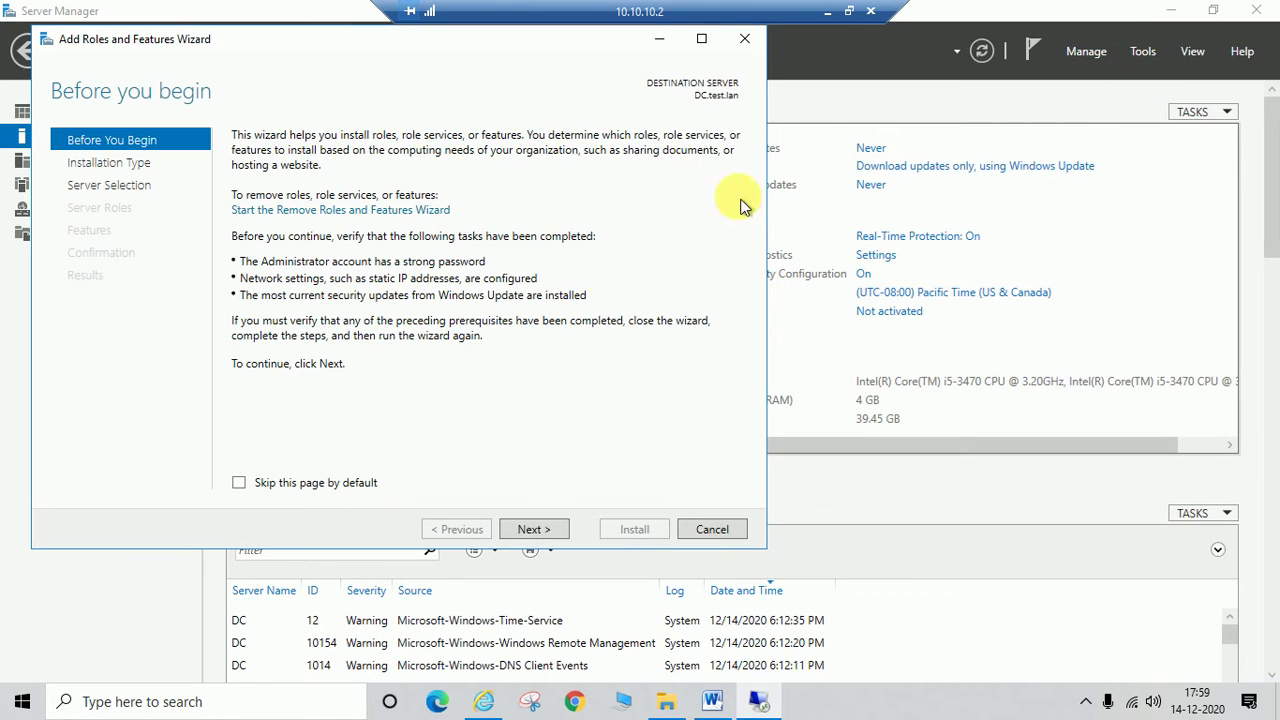
click(532, 530)
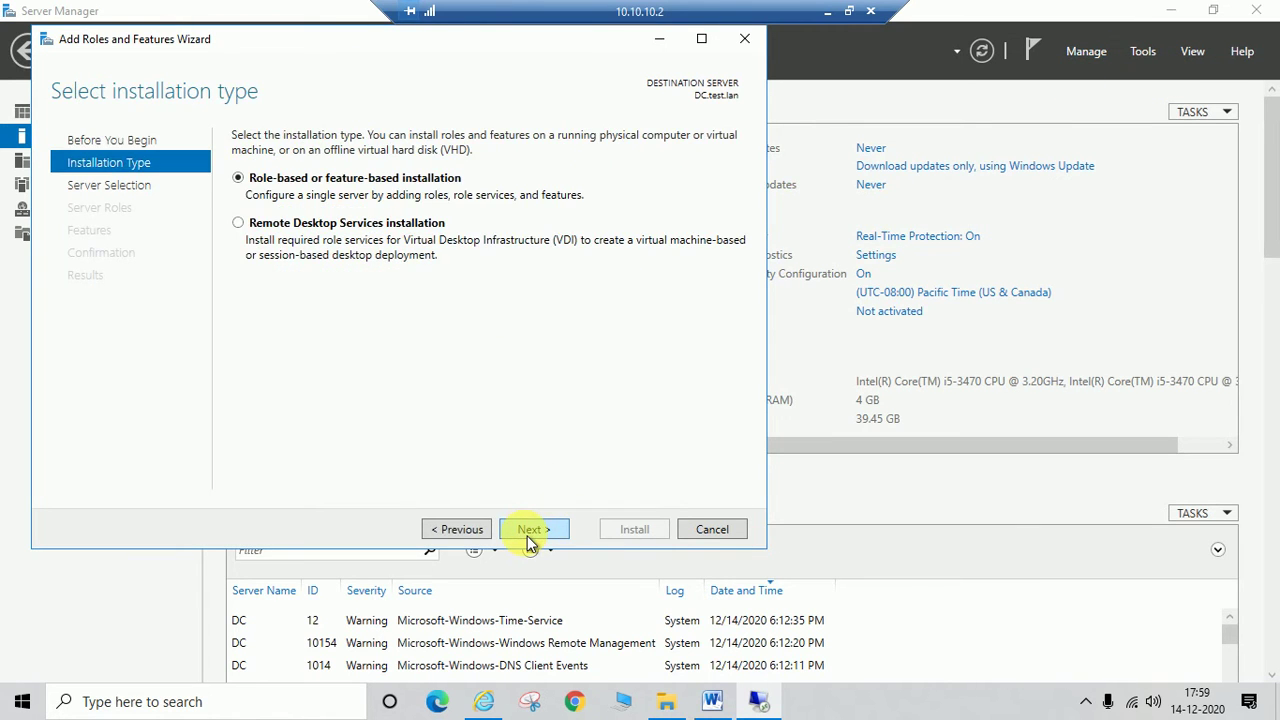
click(530, 540)
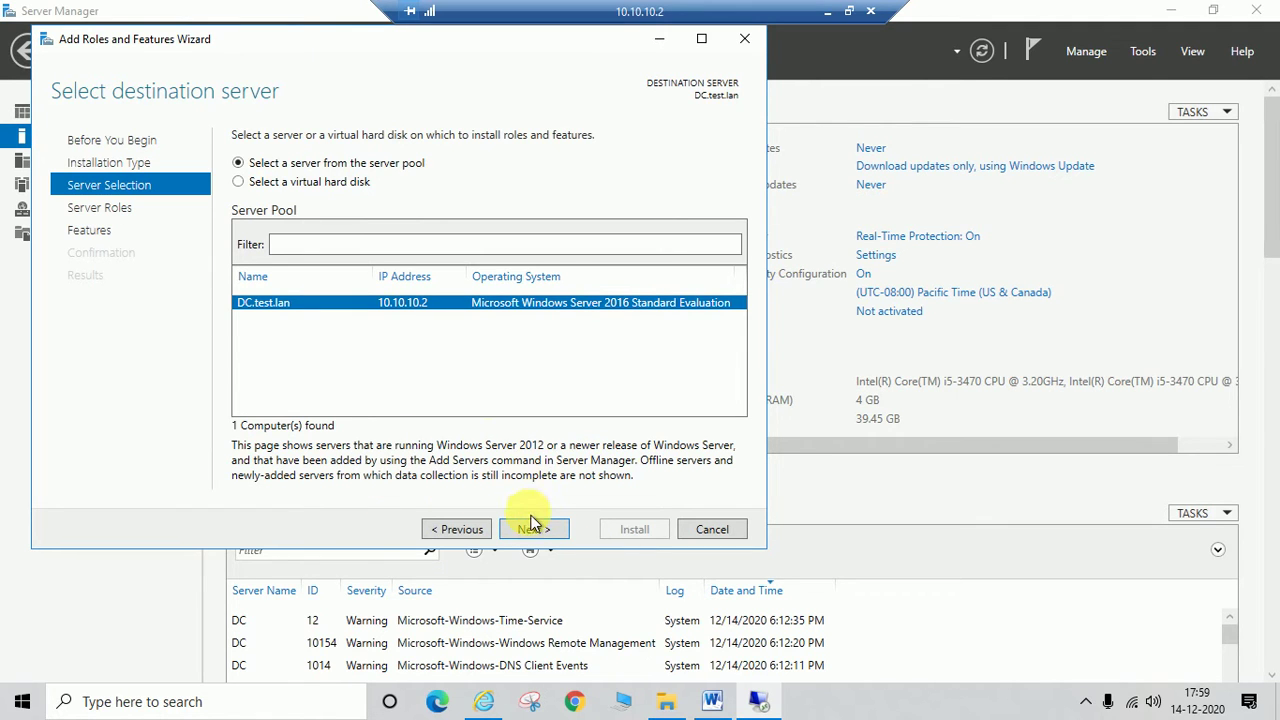
click(530, 541)
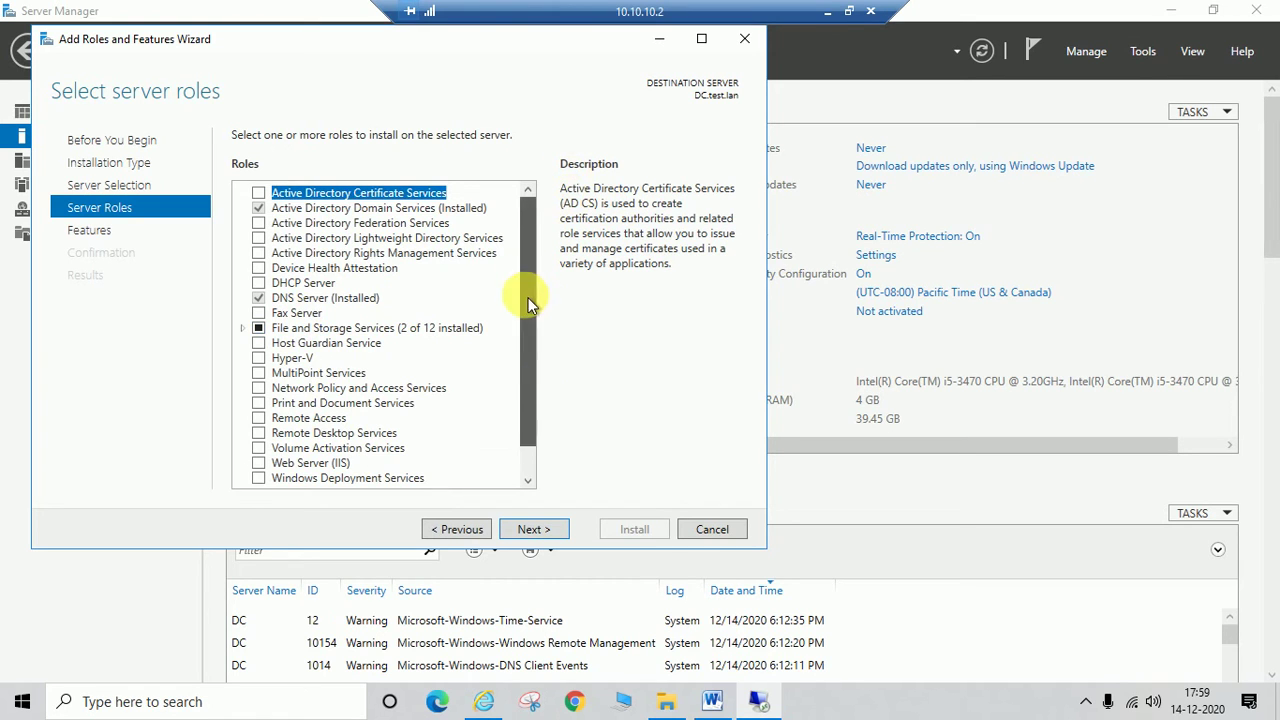
scroll(528, 297, down, 1)
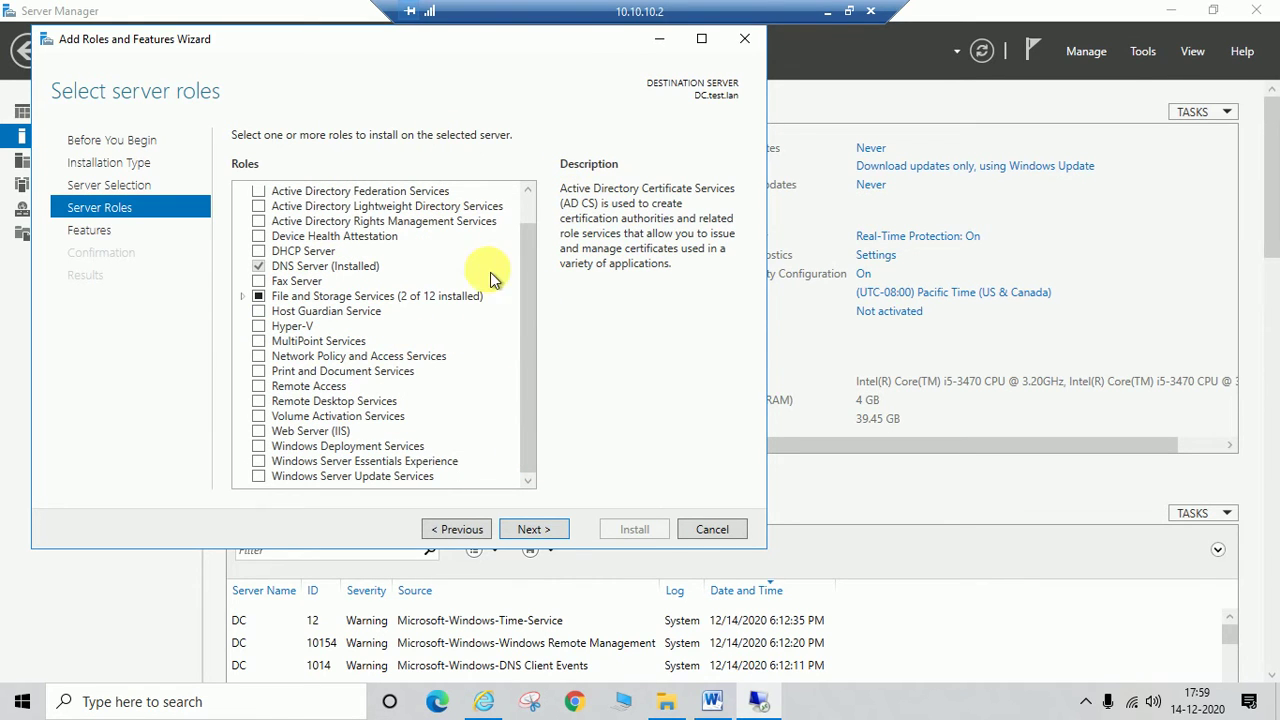
click(543, 537)
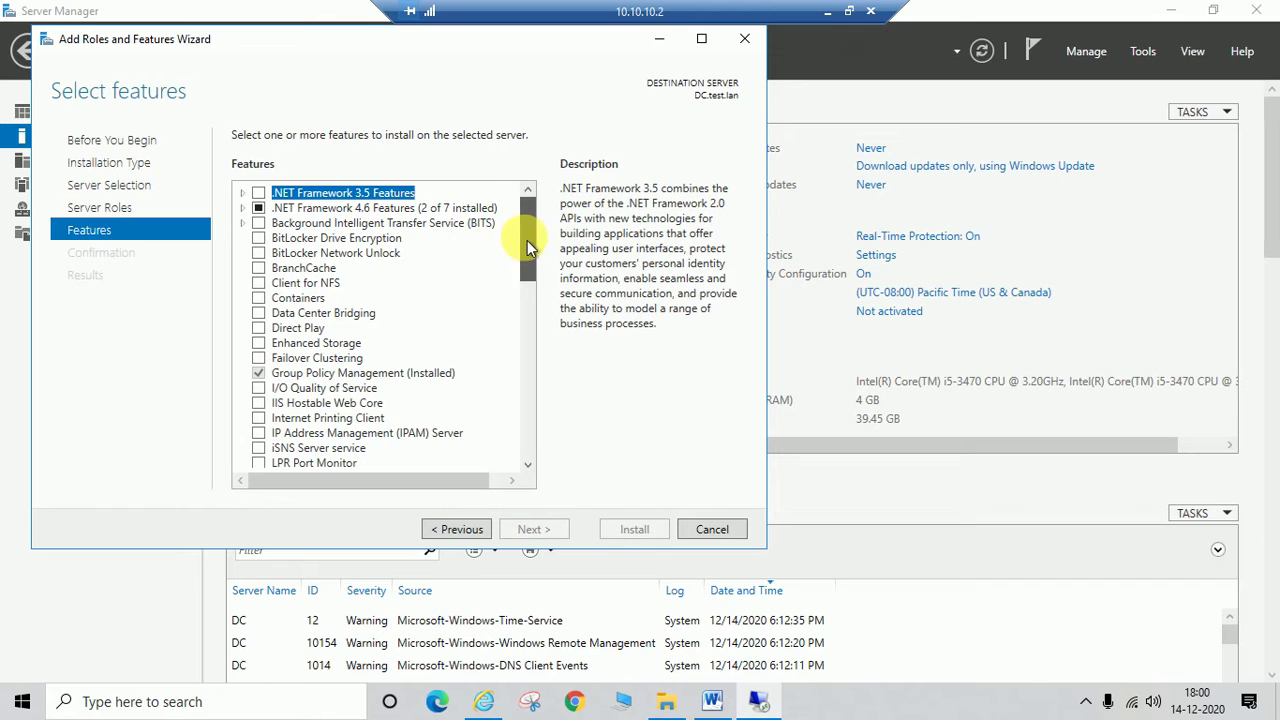
Step: Tick the Windows Server Backup feature and continue to the Confirmation page
drag(527, 240, 529, 411)
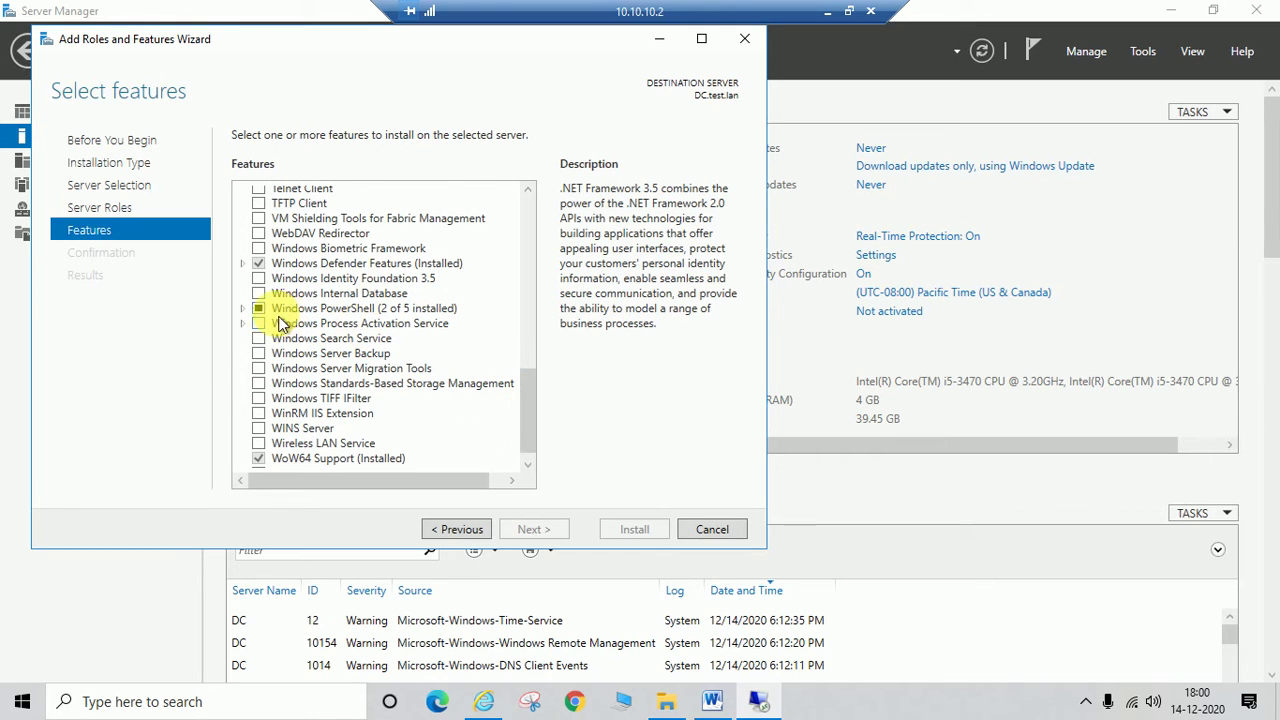
click(259, 353)
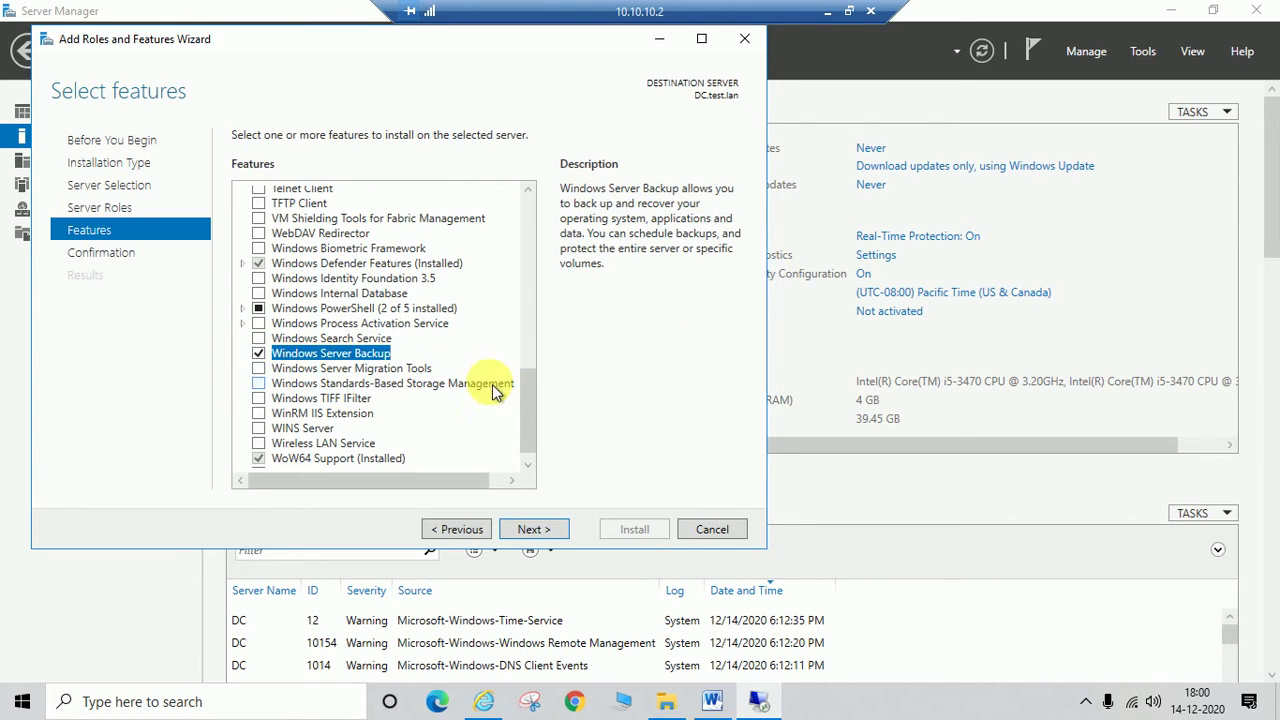
click(530, 530)
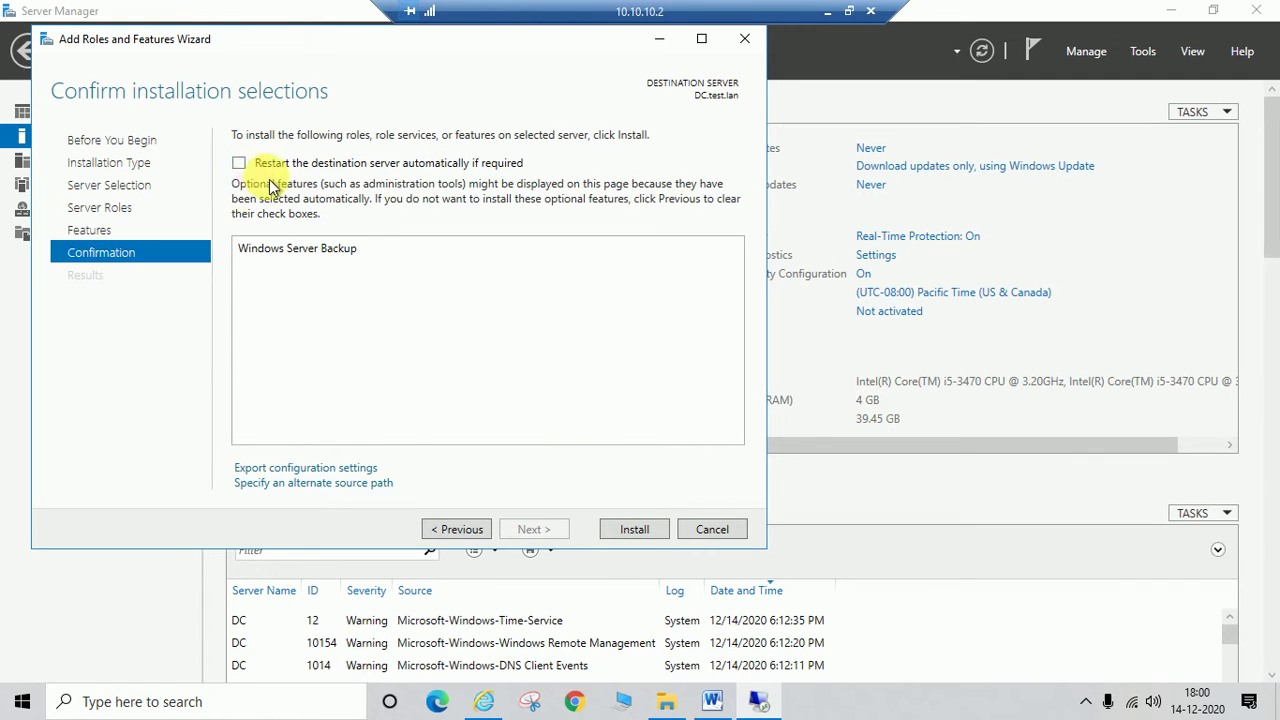
click(634, 535)
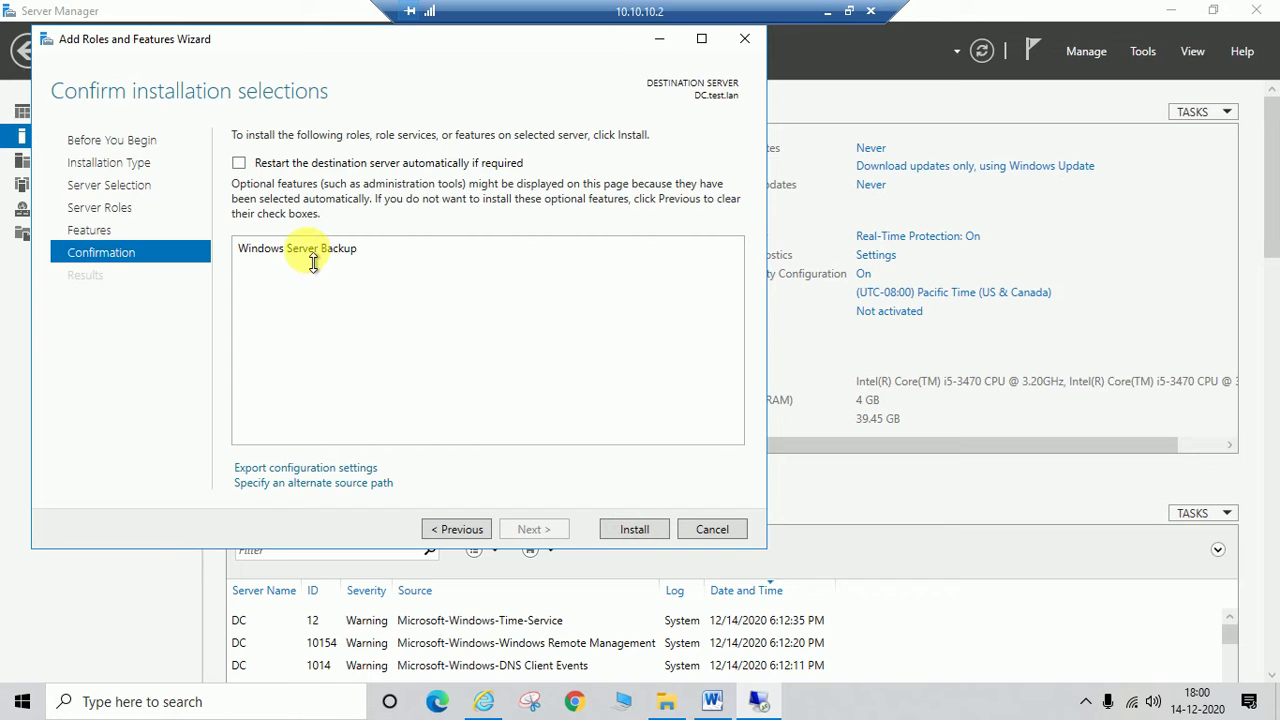
Step: Install Windows Server Backup on DC.test.lan and close the wizard once it succeeds
click(633, 529)
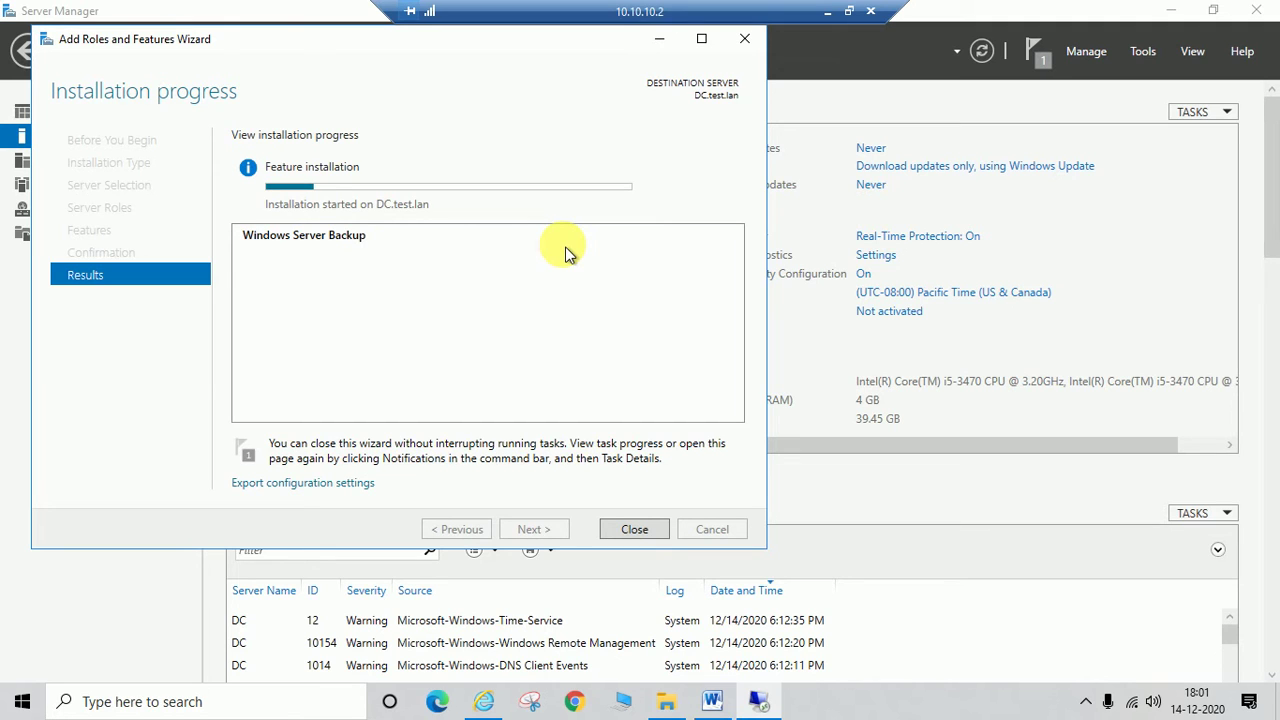
click(1089, 703)
click(1086, 705)
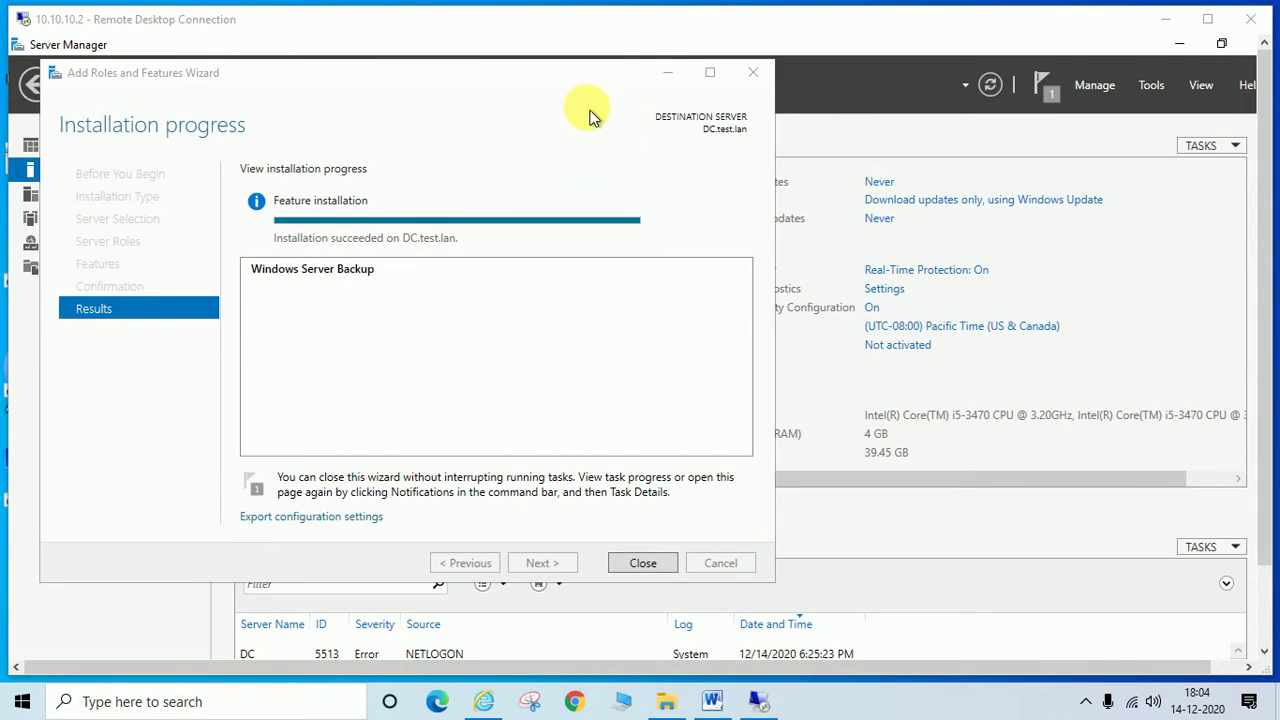
double_click(547, 30)
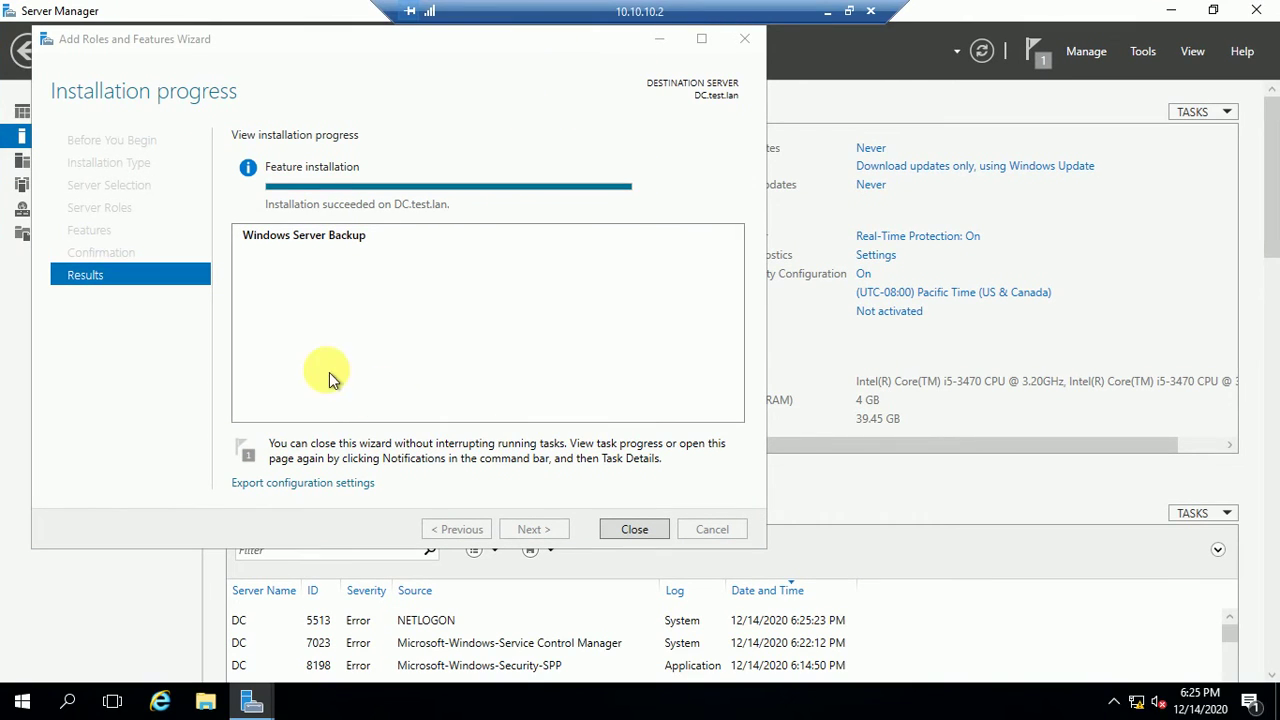
click(632, 530)
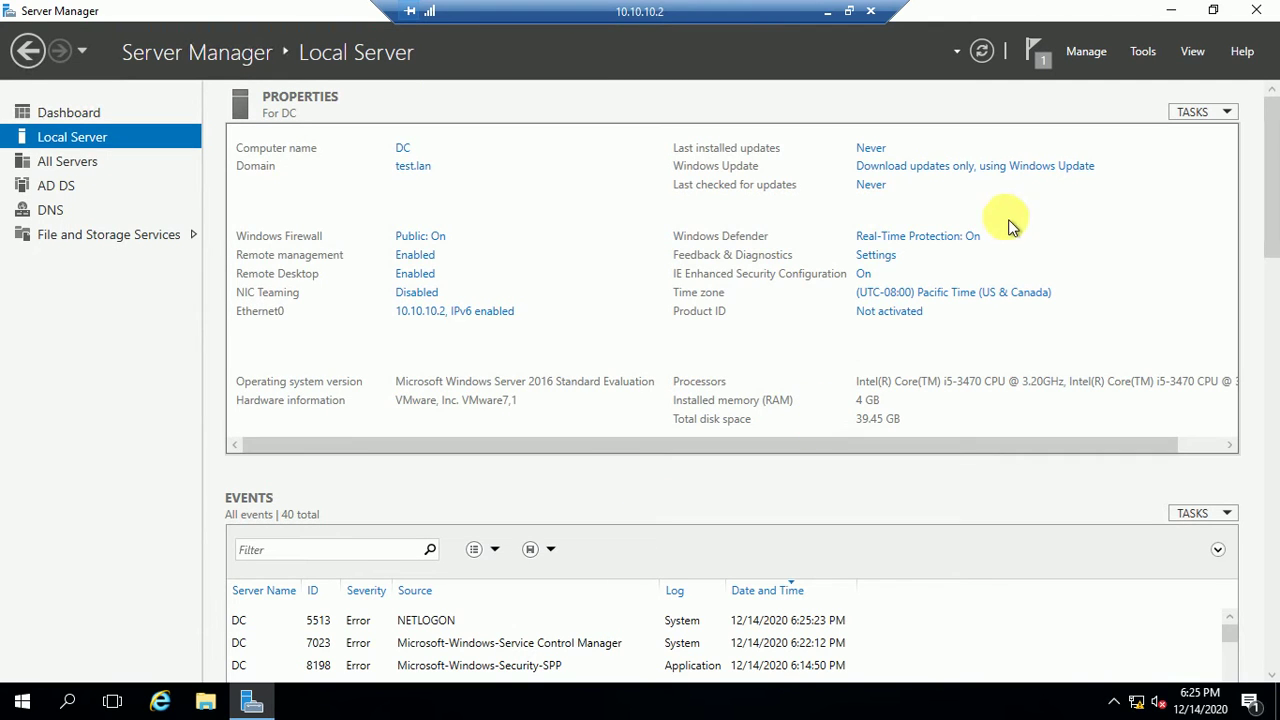
Step: Dismiss the installation success notice from the notifications flag
click(1046, 66)
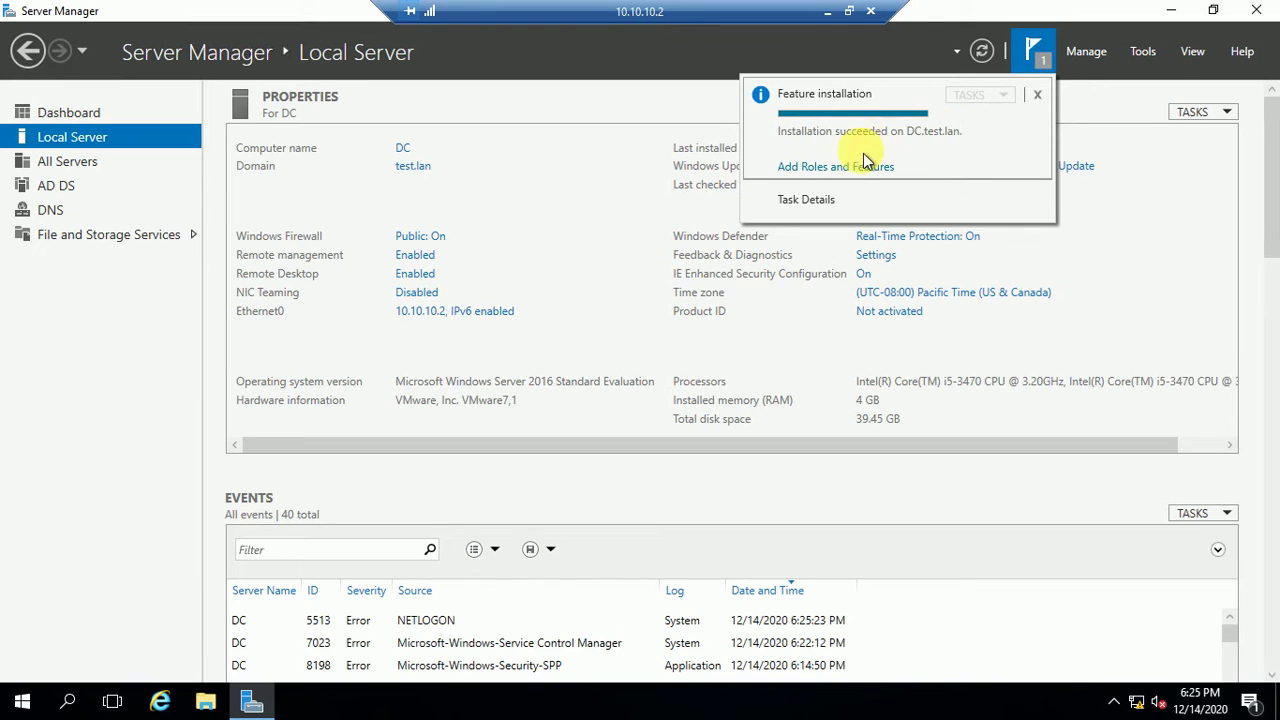
click(1035, 96)
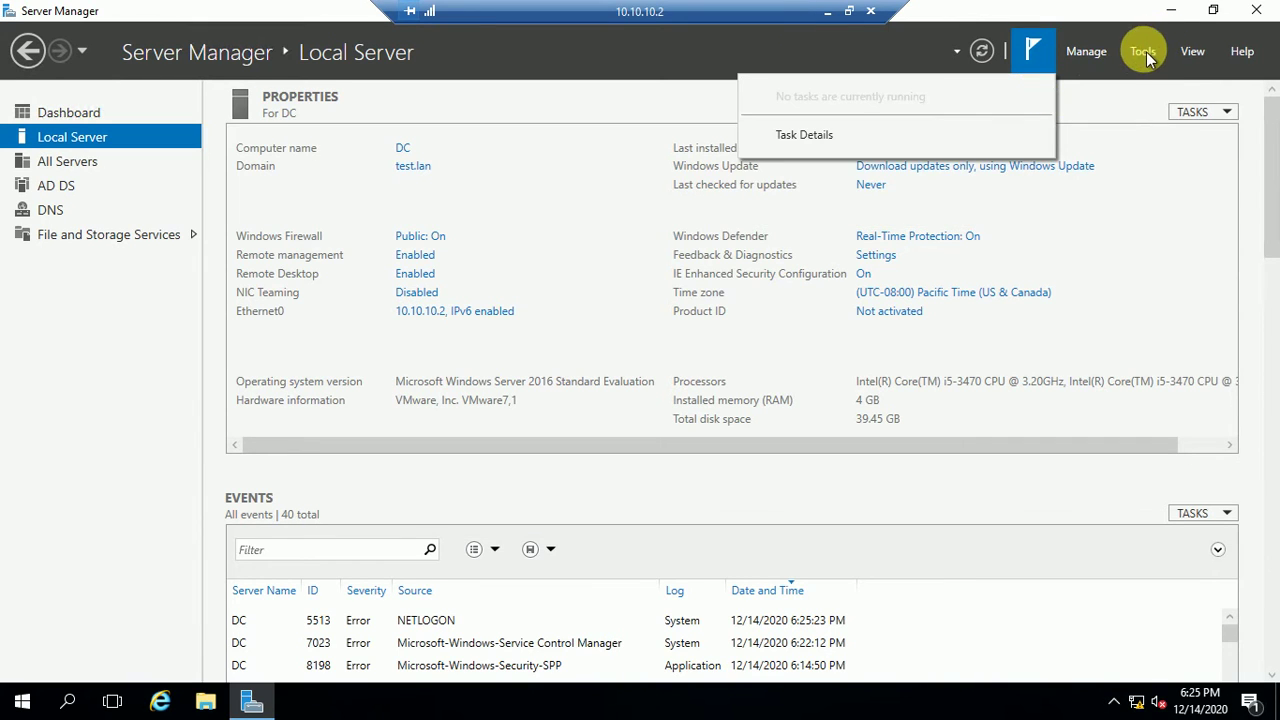
click(1146, 55)
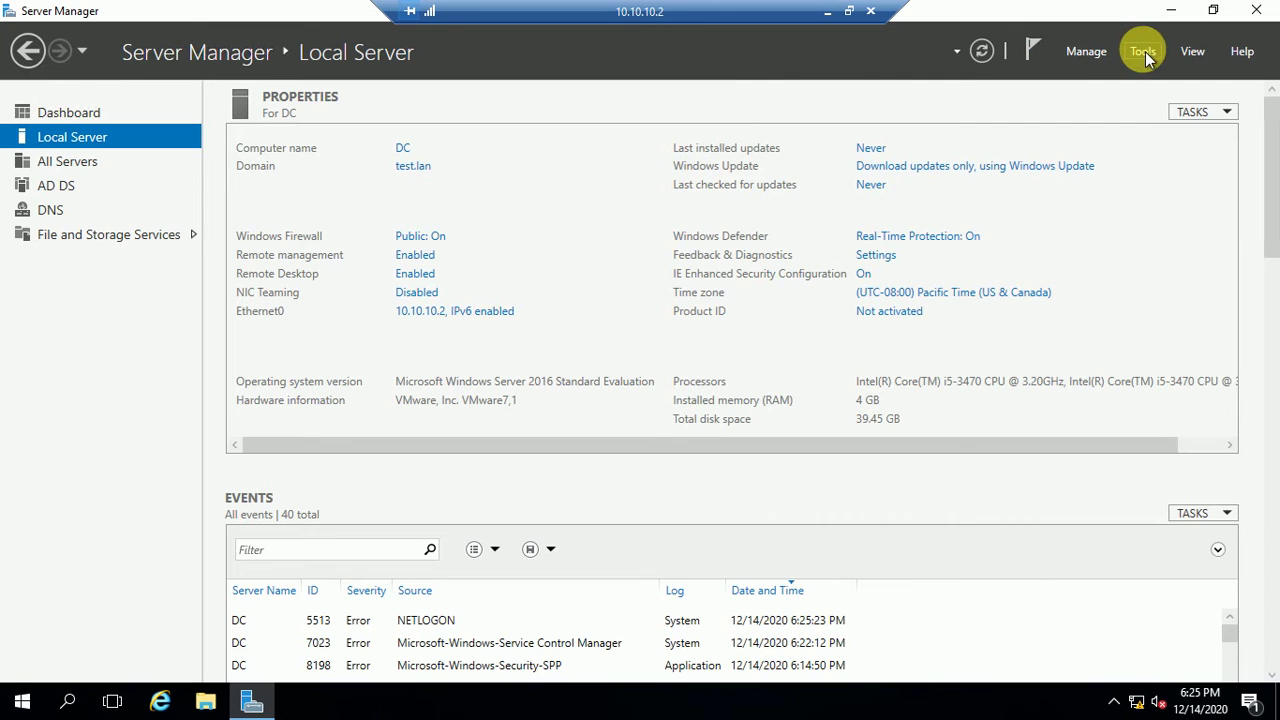
Step: Launch Windows Server Backup from the Tools menu with the session full screen
click(1146, 55)
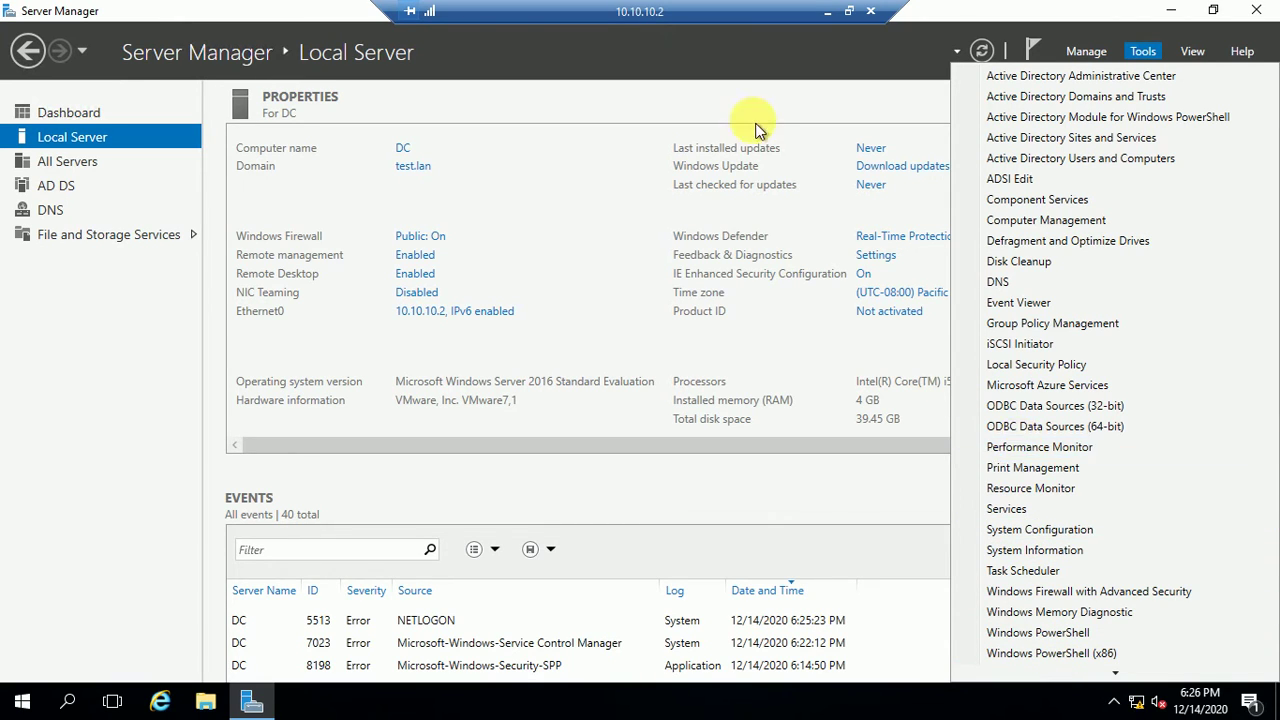
double_click(668, 10)
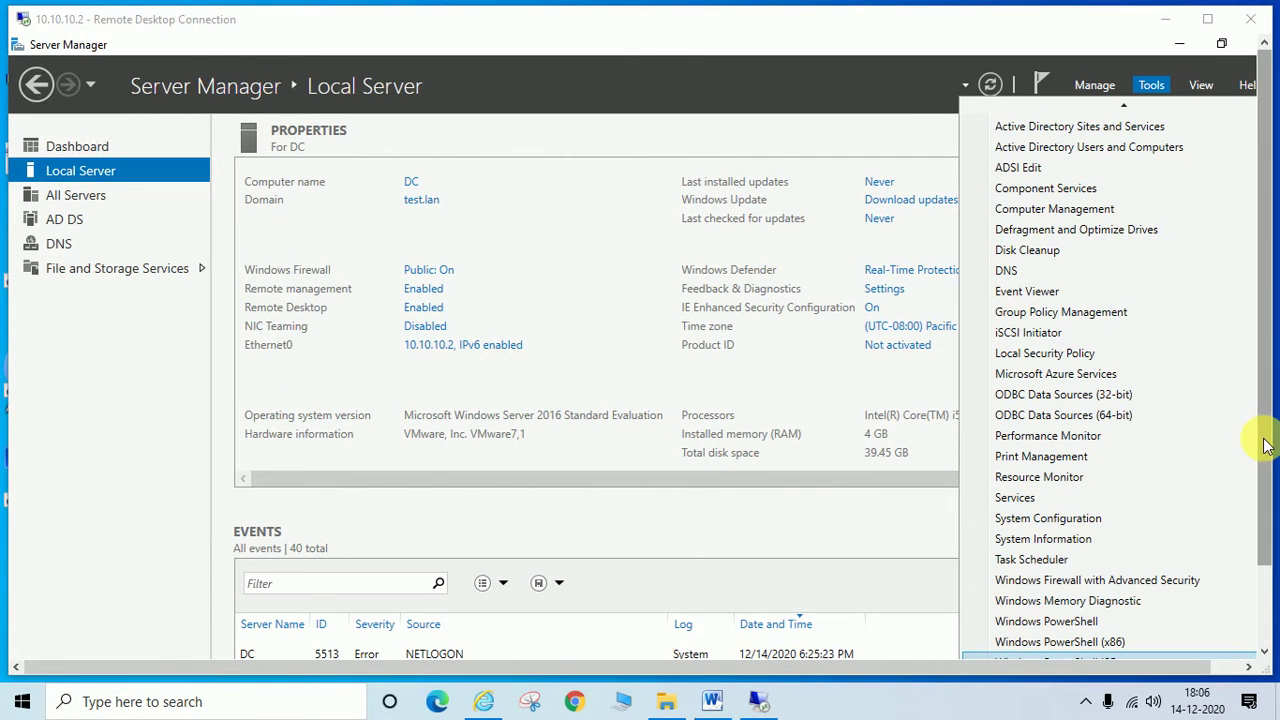
drag(1266, 443, 1262, 536)
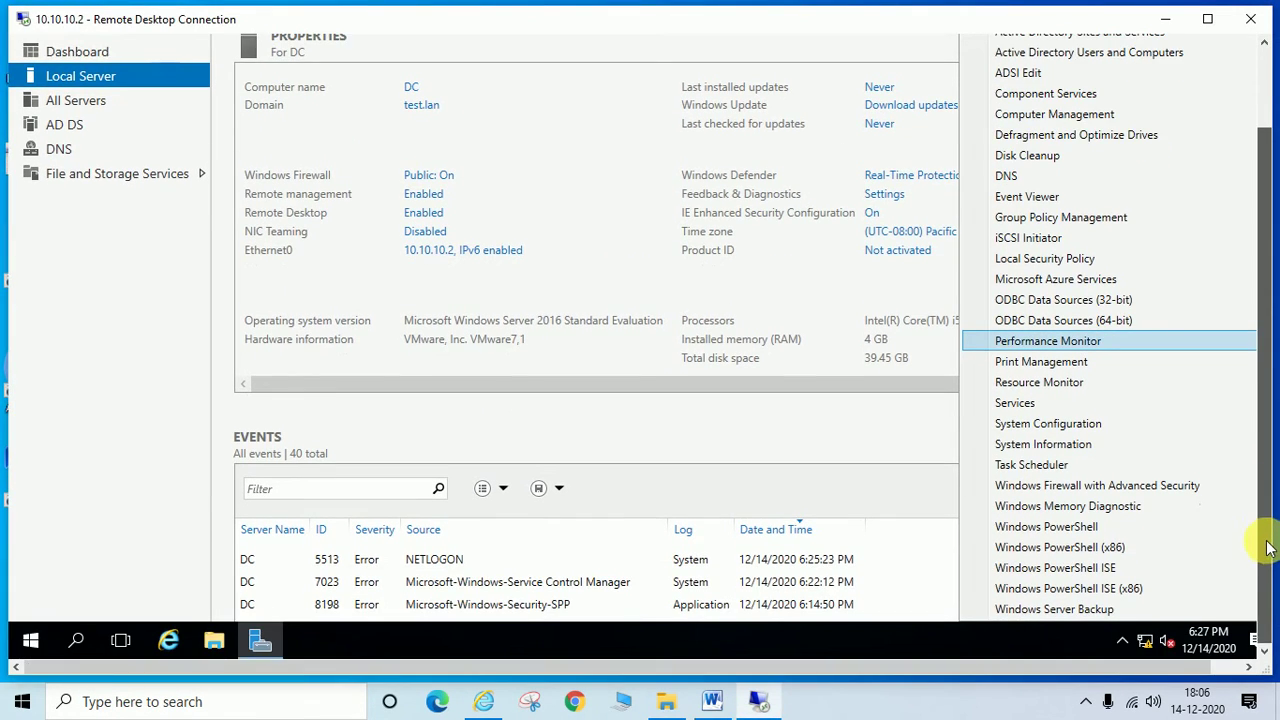
click(1088, 612)
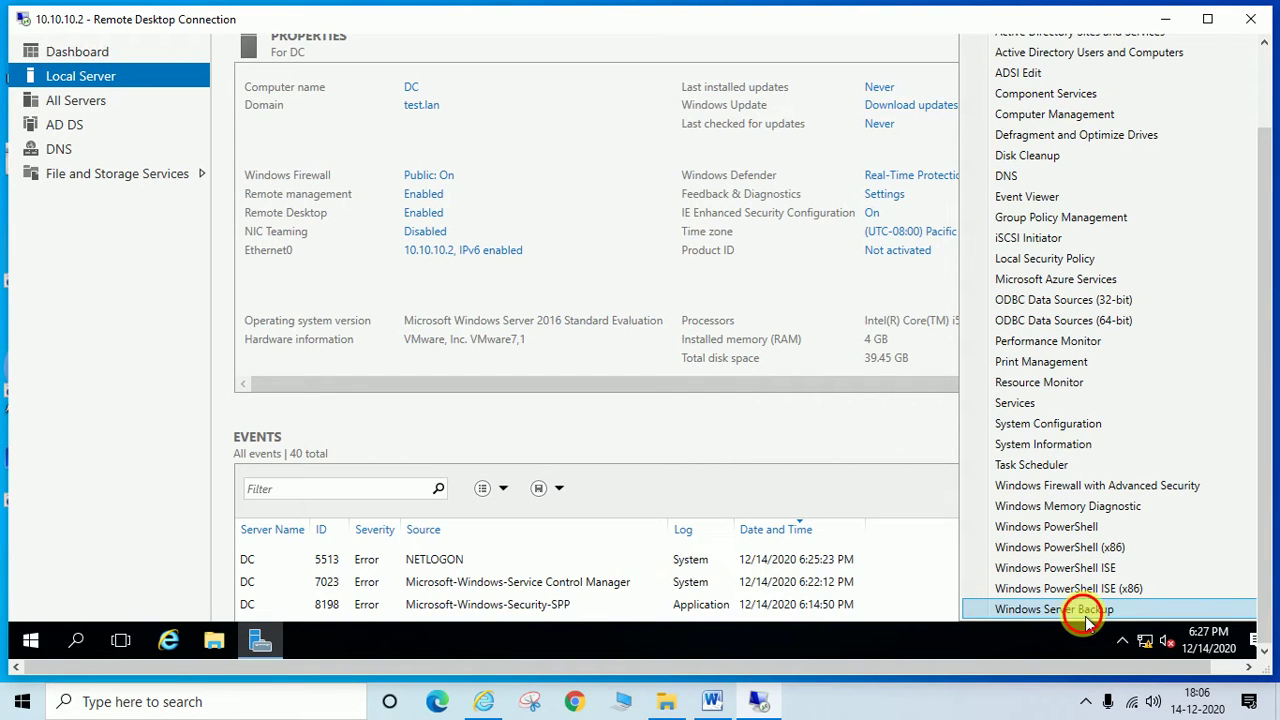
double_click(660, 24)
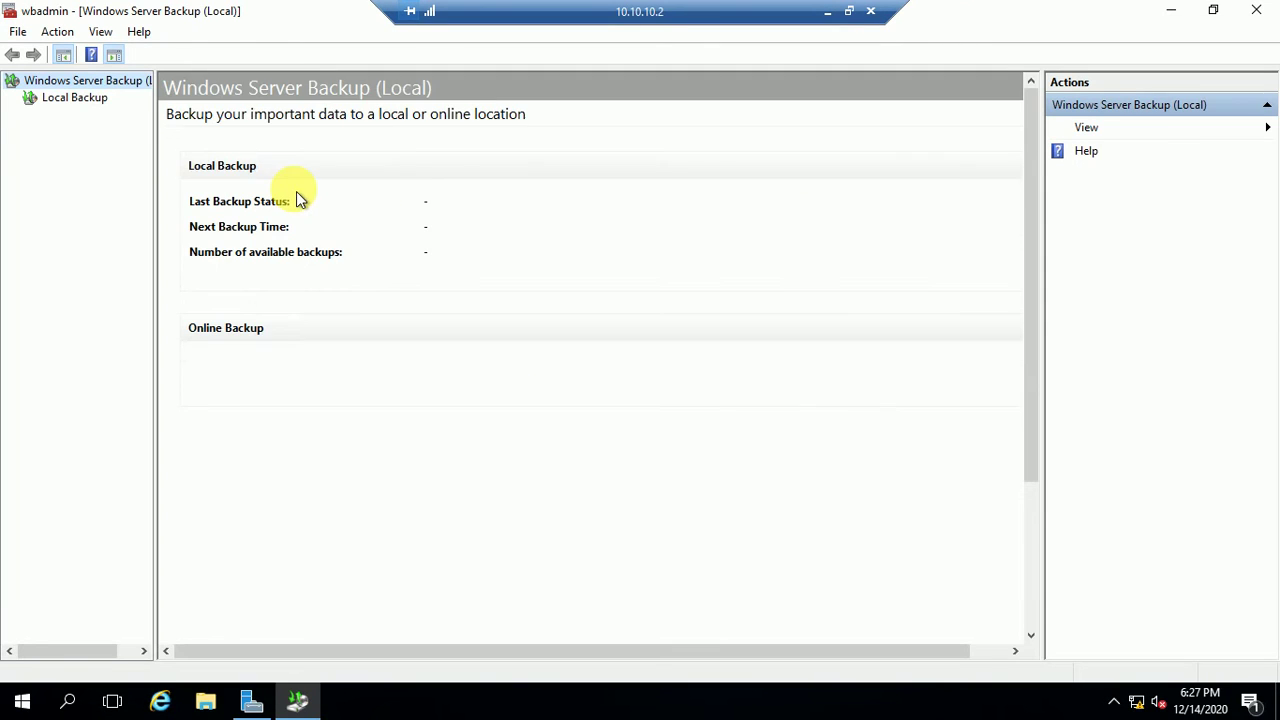
Step: Select Local Backup and start a Backup Once from the Actions pane
click(73, 99)
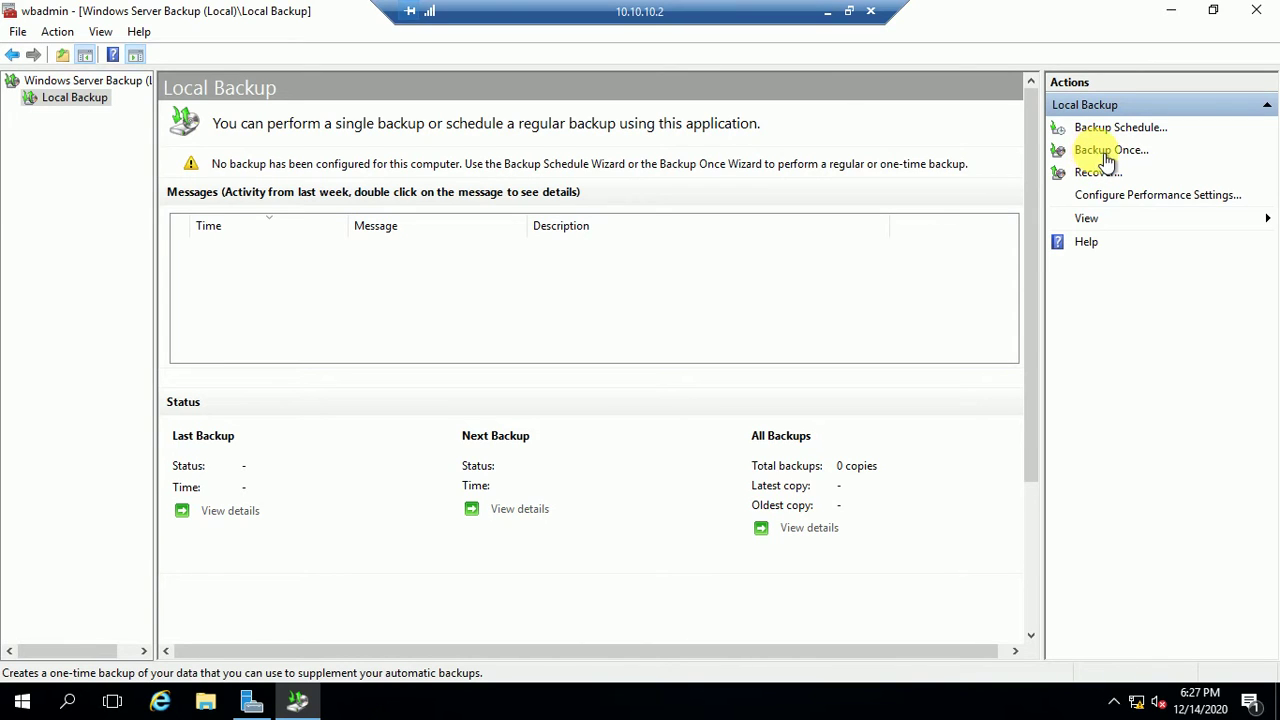
click(1101, 157)
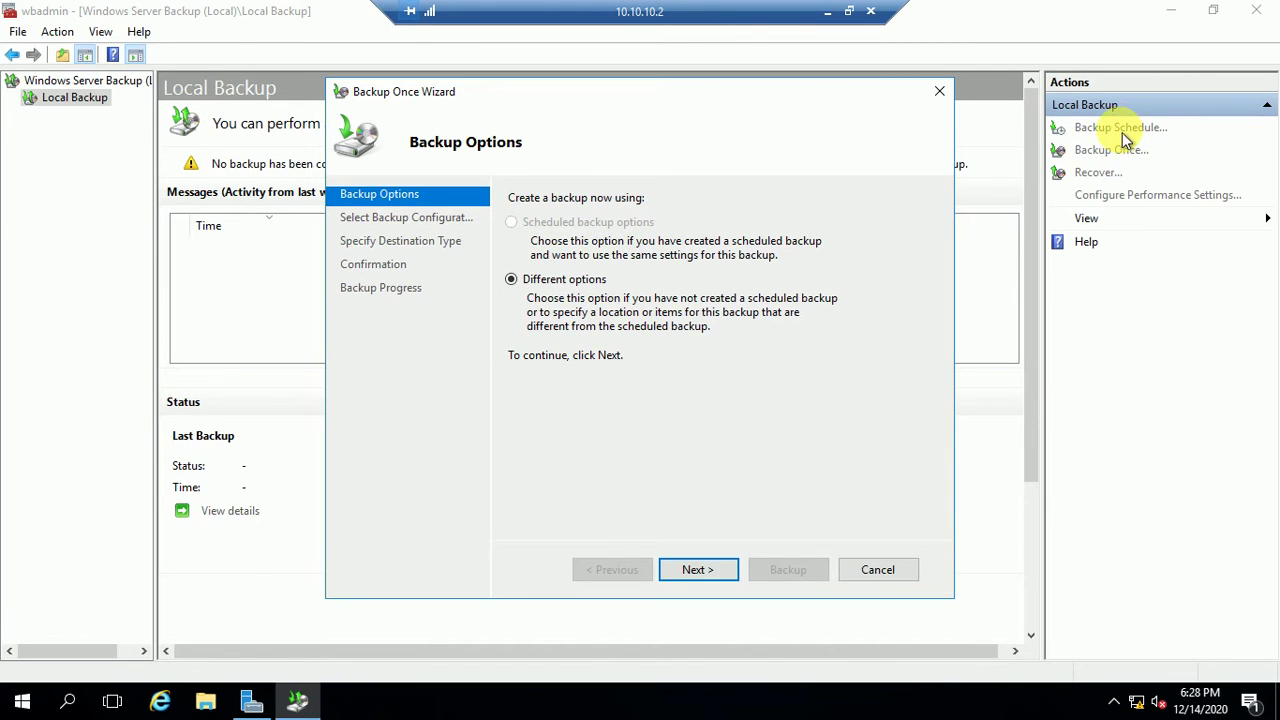
Step: Choose a Custom backup containing only System state and advance to the destination type page
click(697, 572)
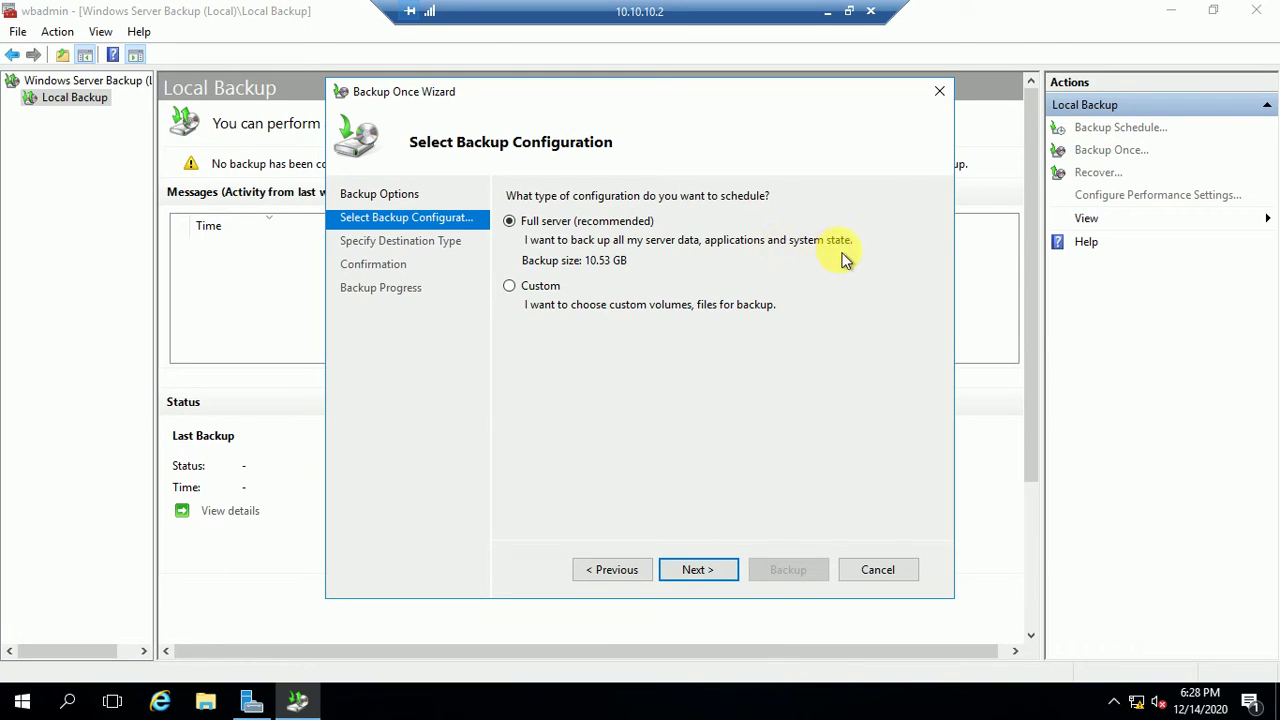
click(510, 288)
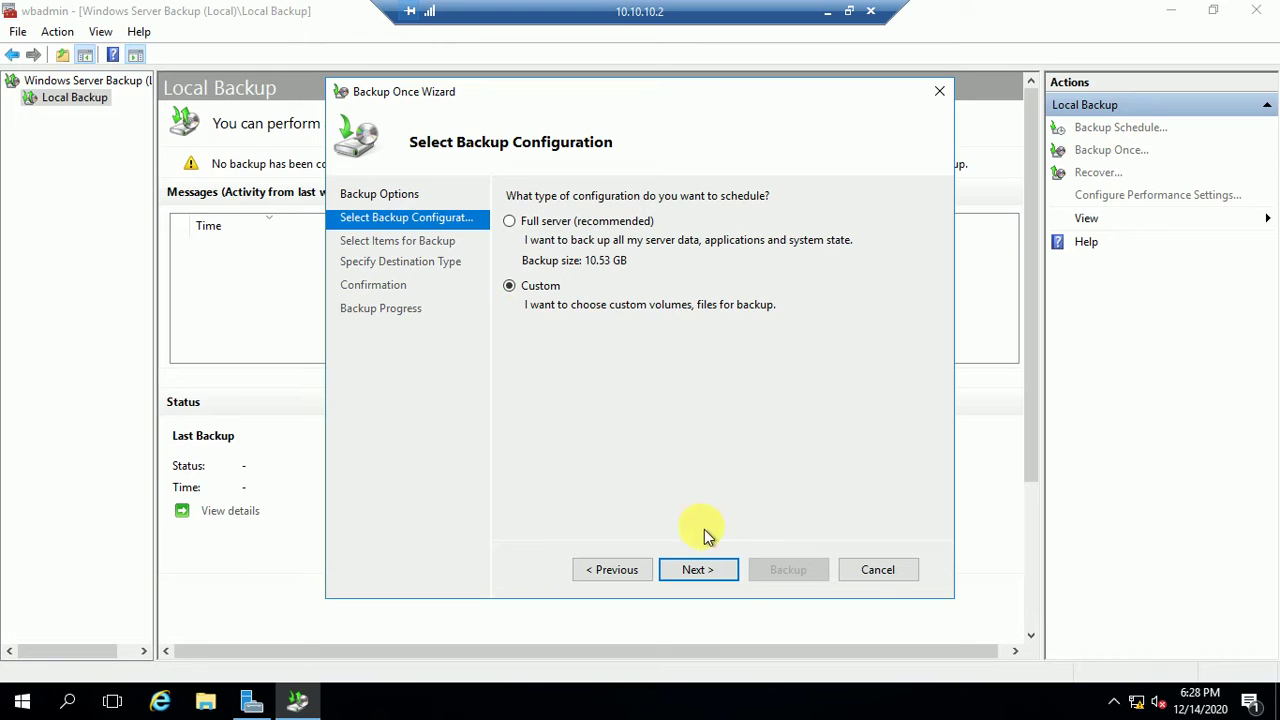
click(704, 571)
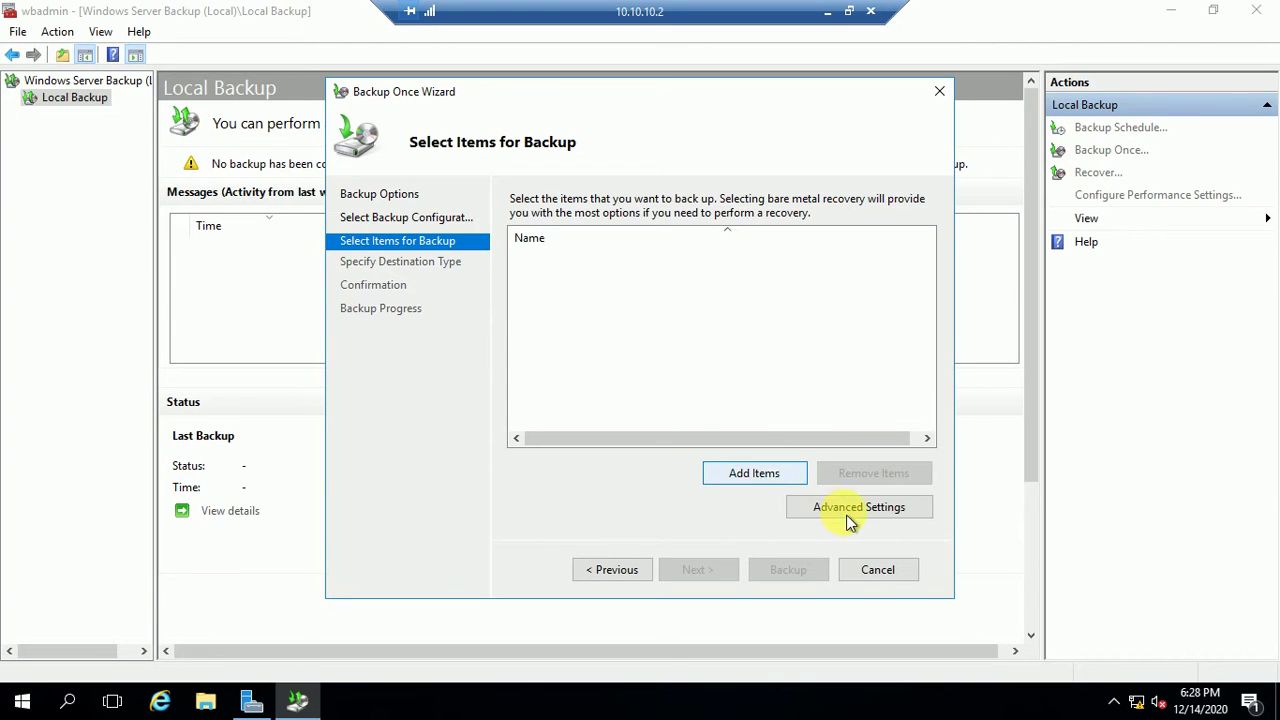
click(772, 479)
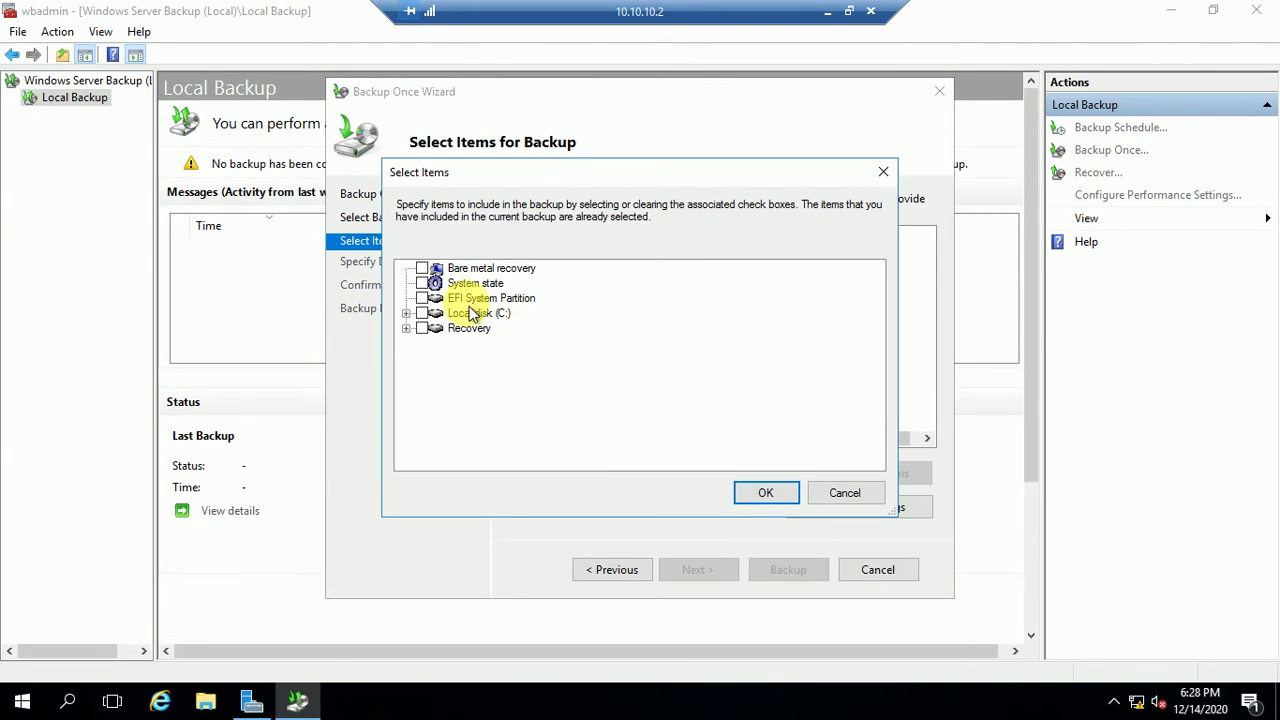
click(423, 284)
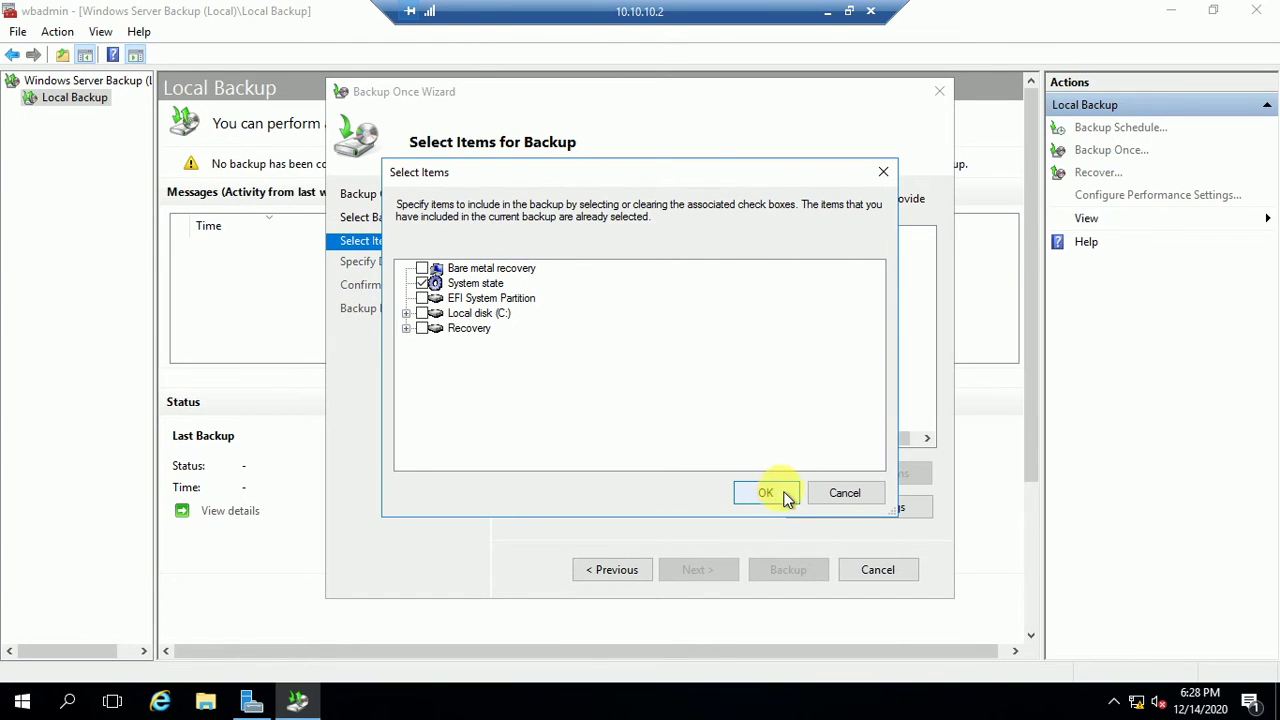
click(766, 495)
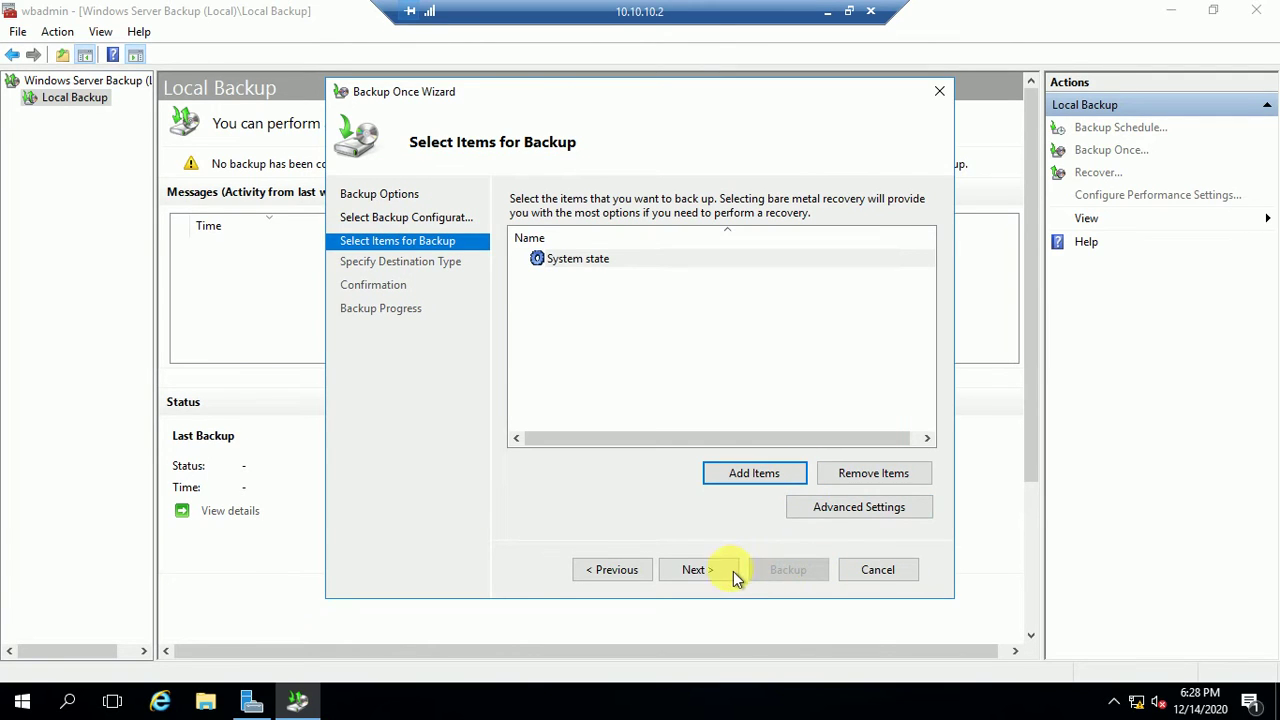
click(688, 572)
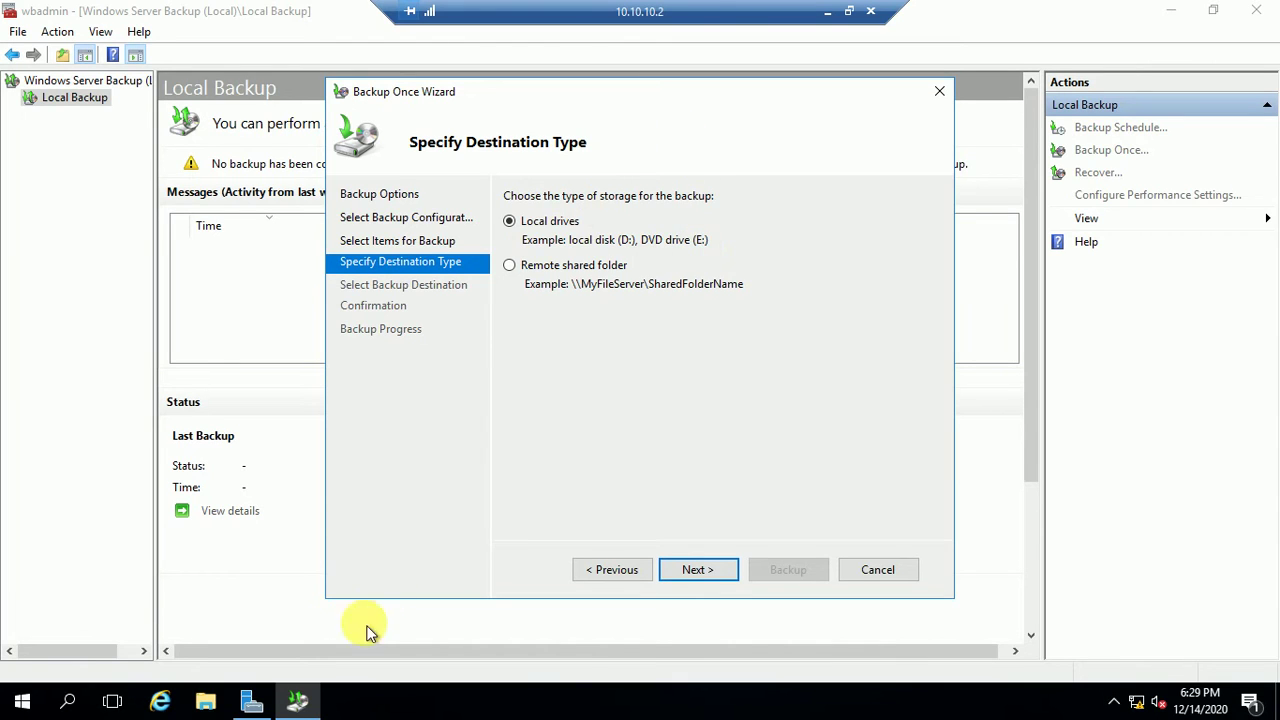
click(205, 703)
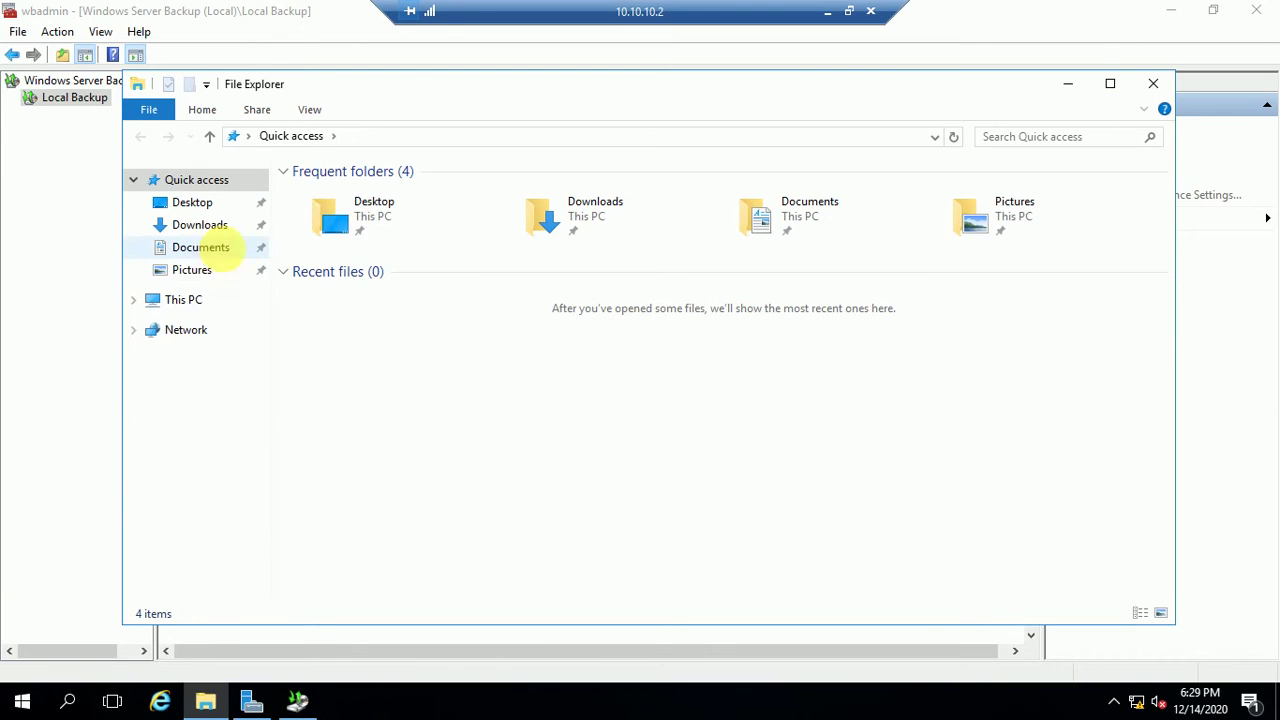
click(190, 302)
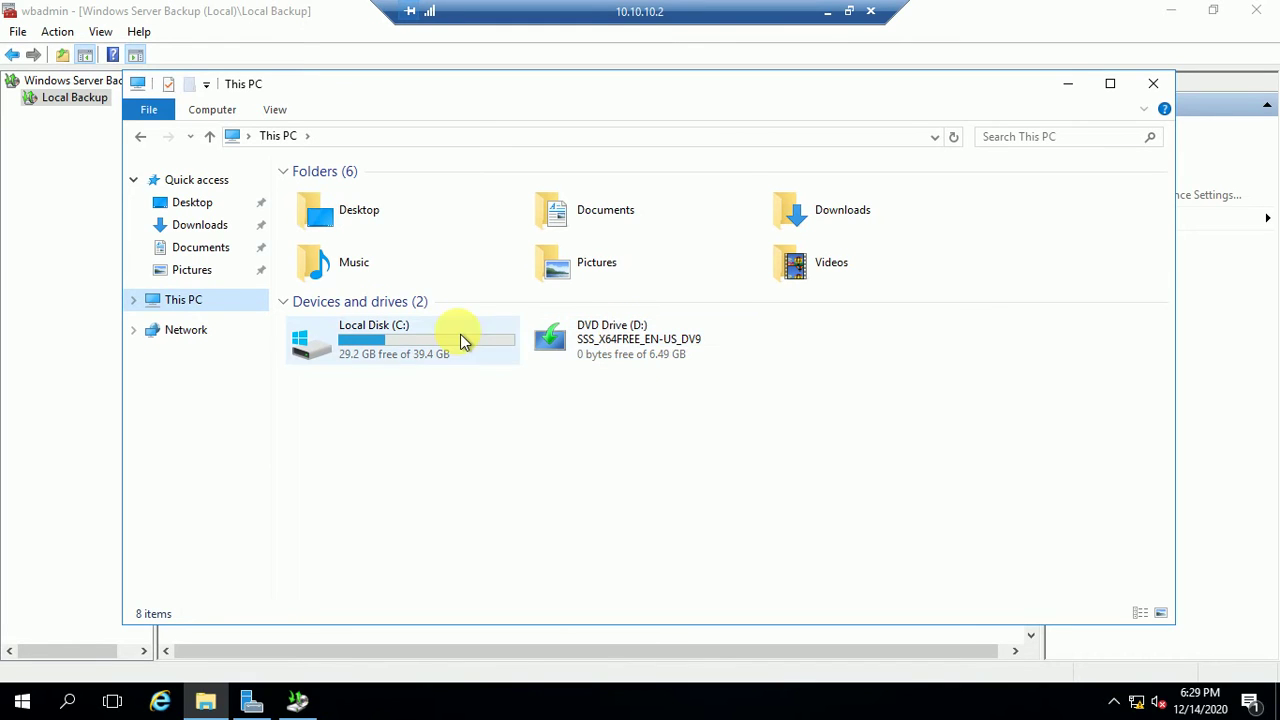
click(1155, 86)
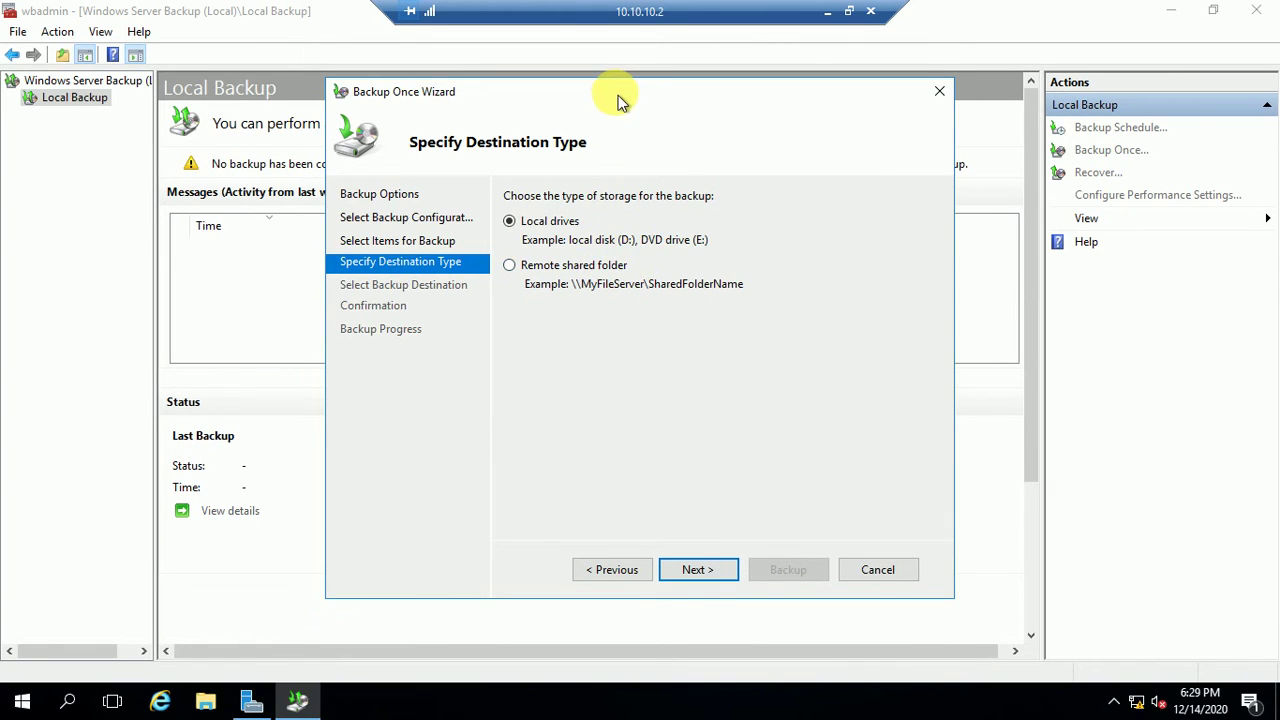
Step: Nudge the Backup Once Wizard slightly up and left, then bring up File Explorer
drag(616, 92, 617, 86)
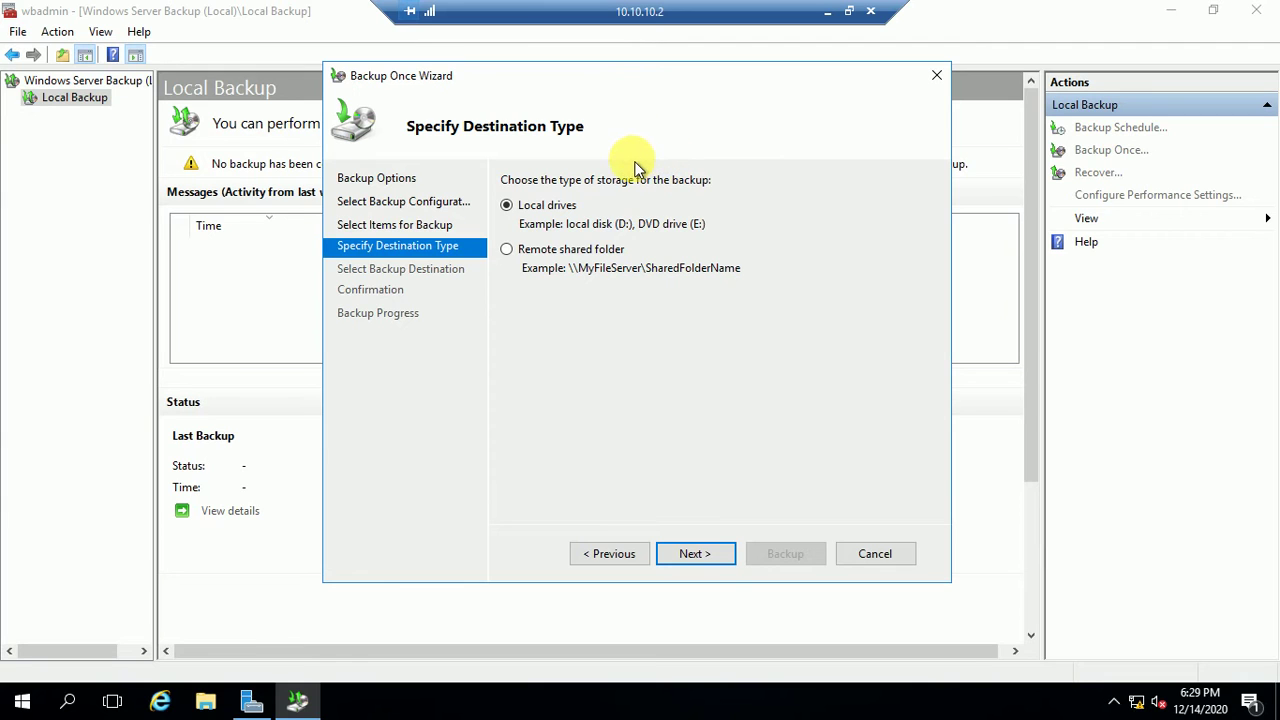
click(206, 703)
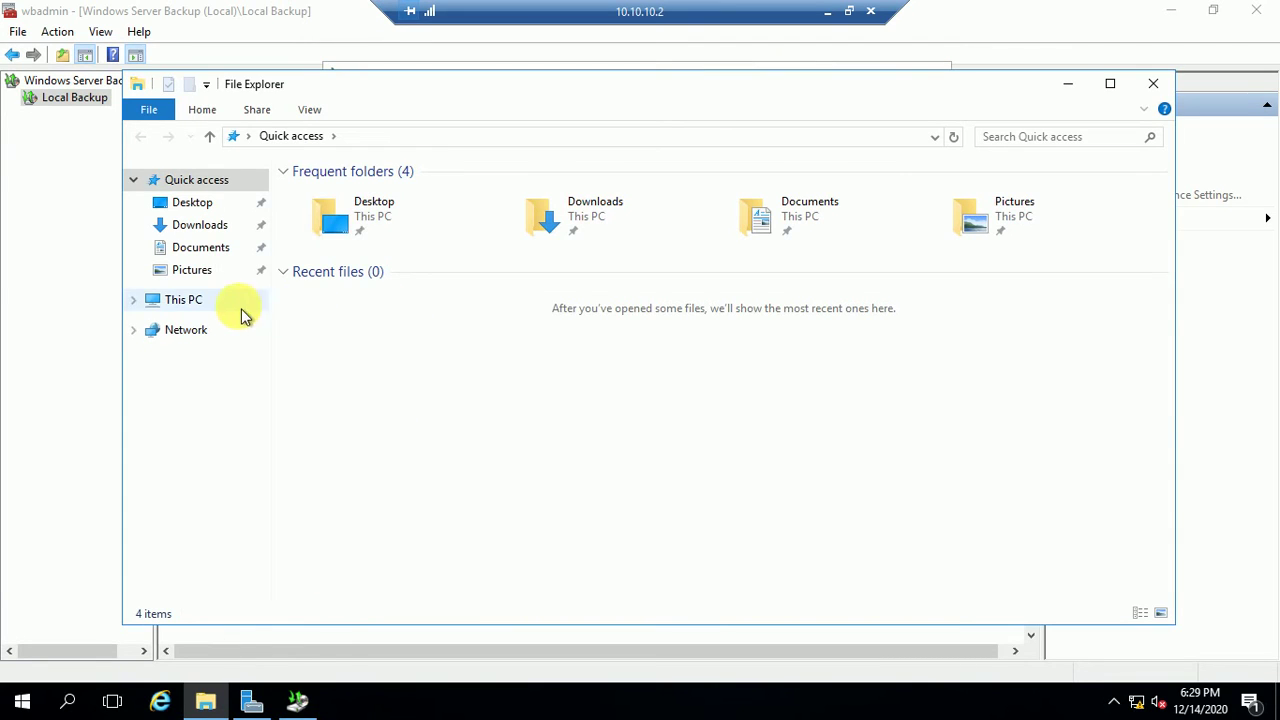
Step: Review This PC's drives (C: 29.2 GB free of 39.4 GB, DVD D:) and close File Explorer
click(200, 312)
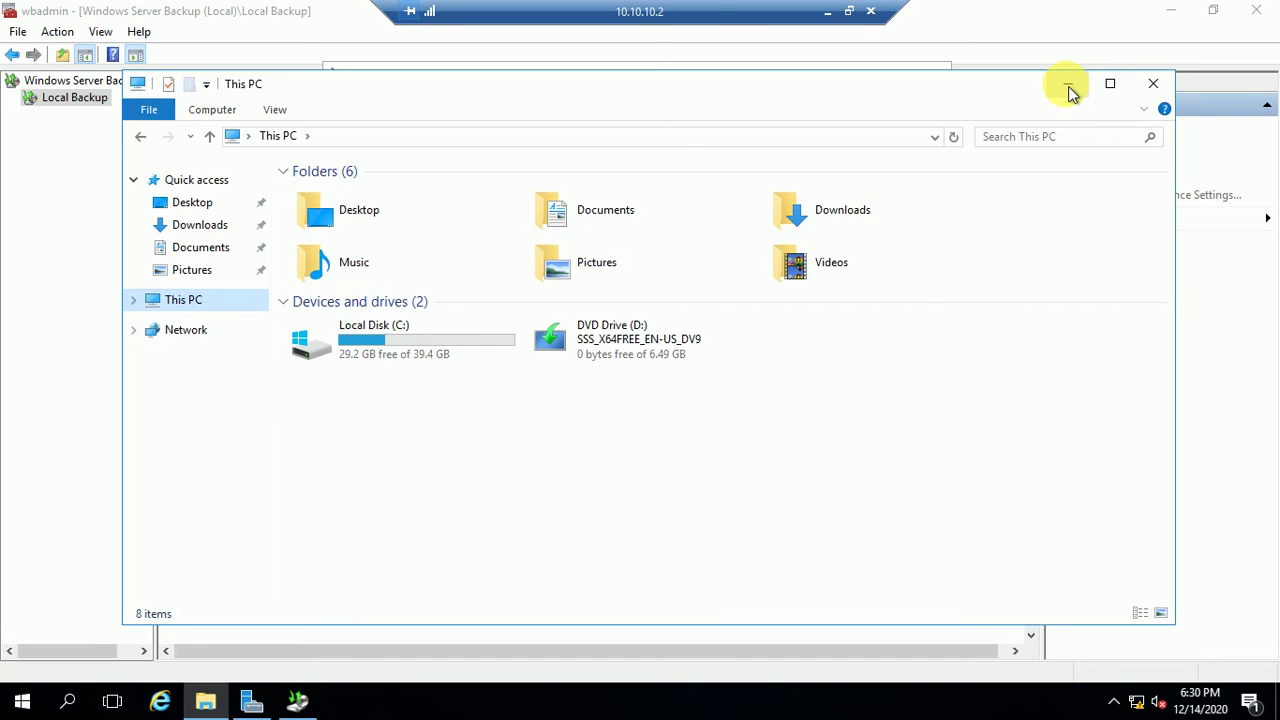
click(1151, 88)
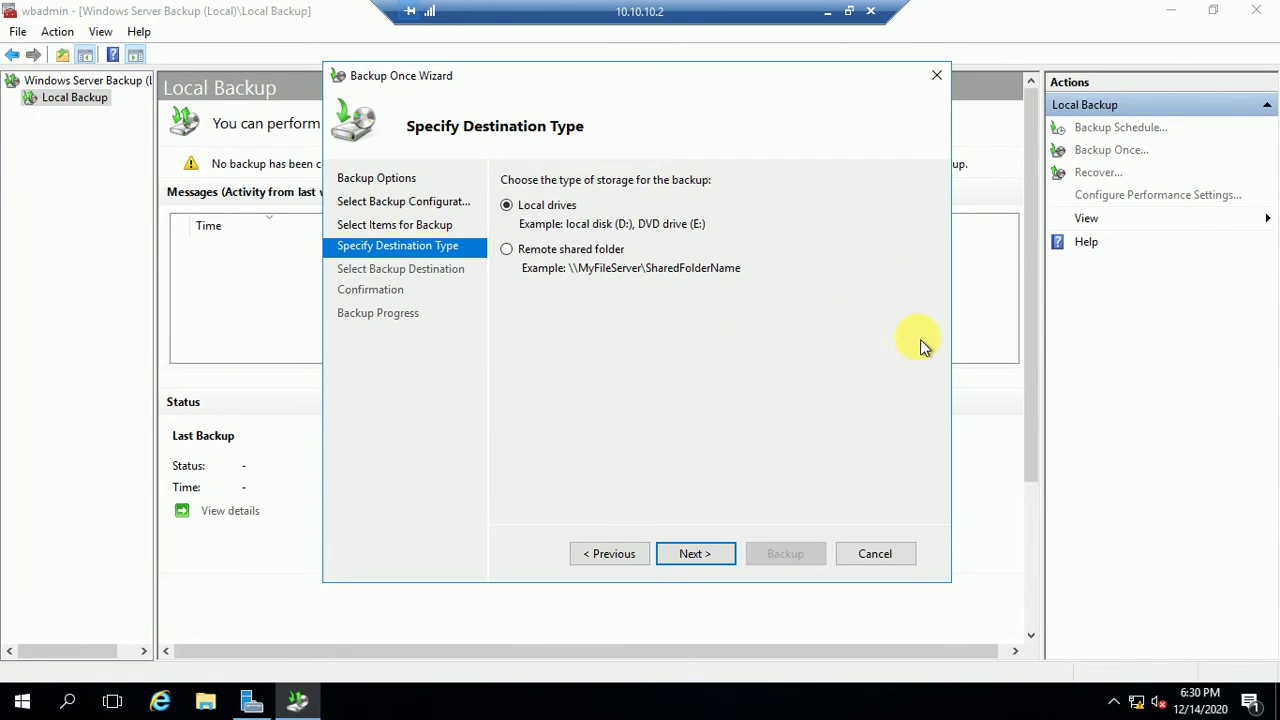
Step: Launch Remote Desktop Connection with mstsc and connect to 10.10.10.10
double_click(710, 10)
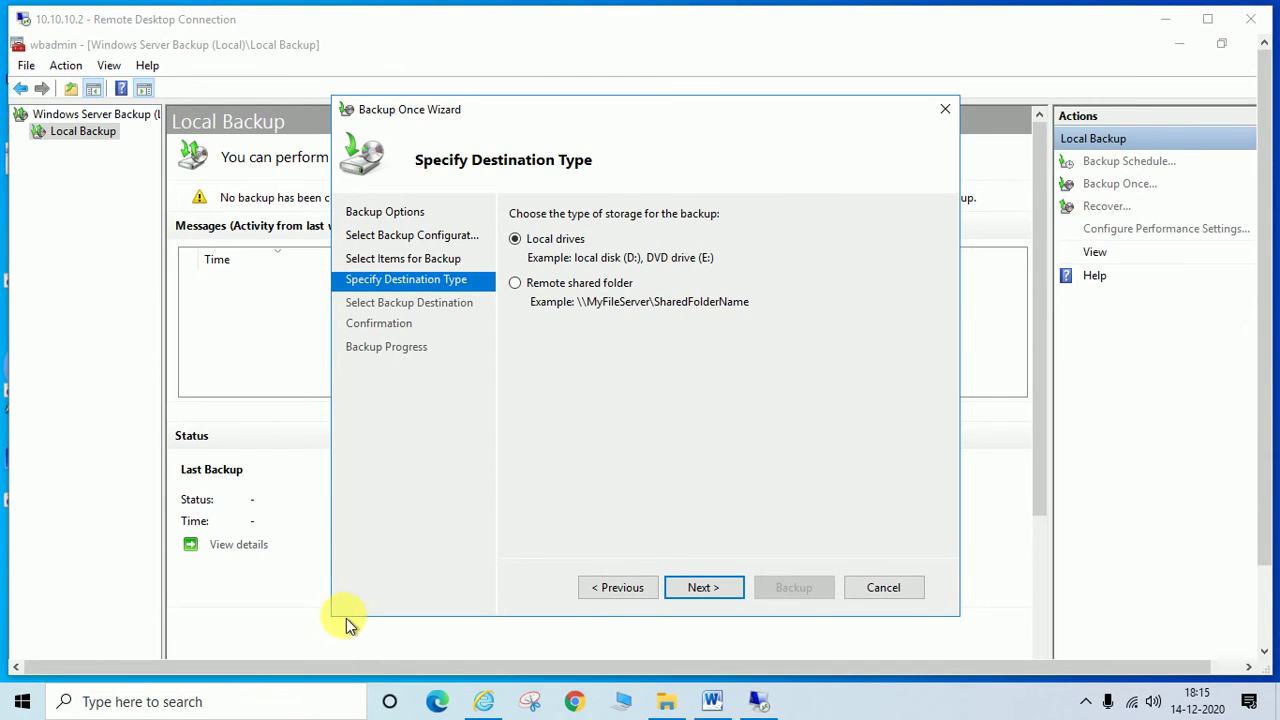
key(super+r)
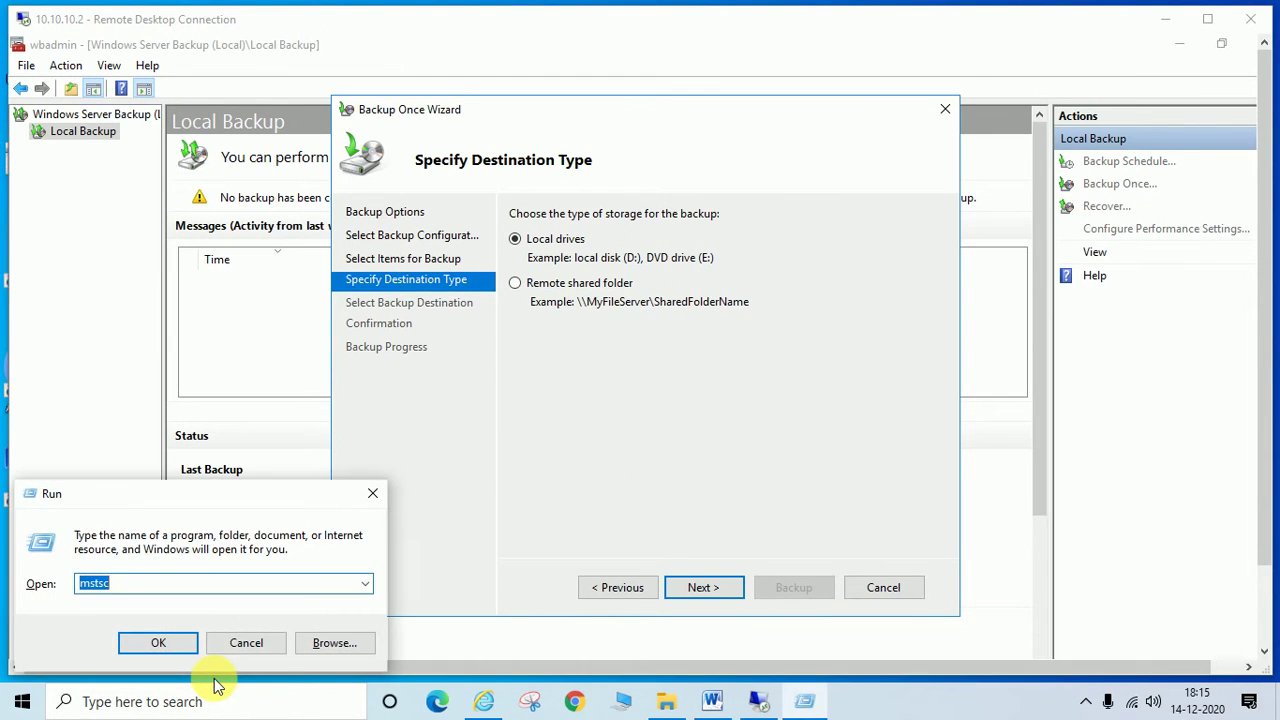
key(Return)
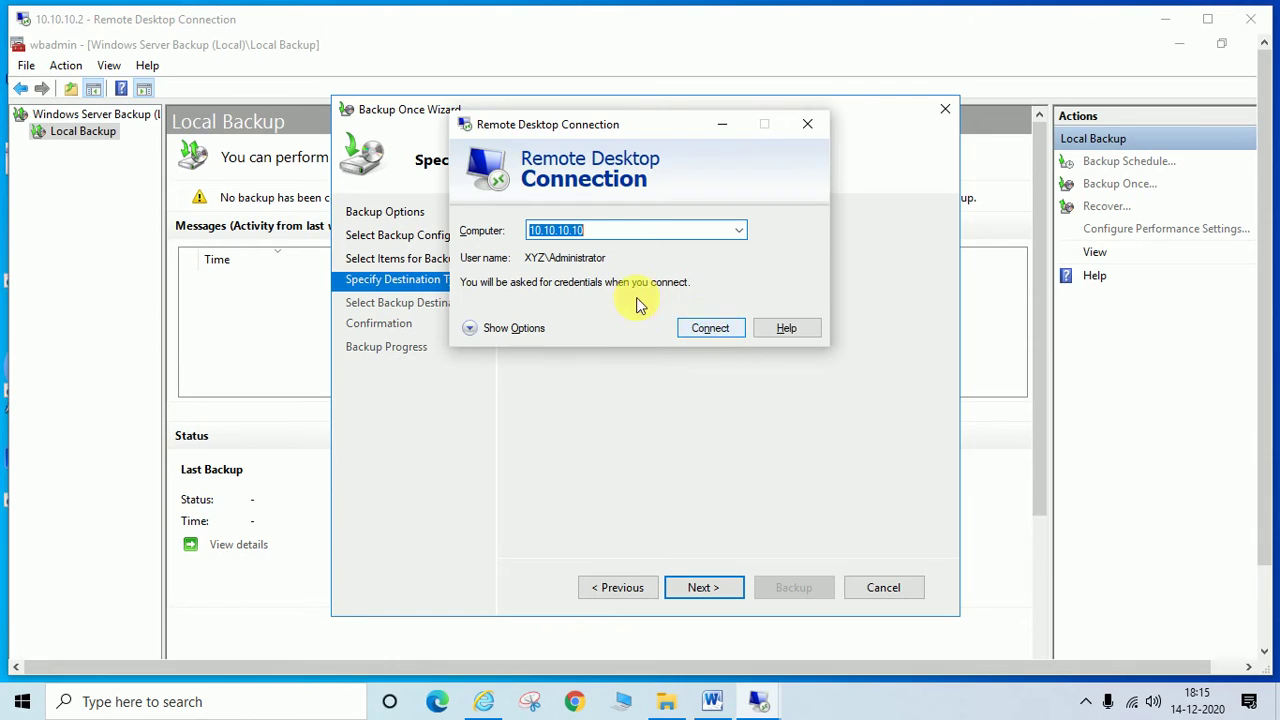
click(708, 327)
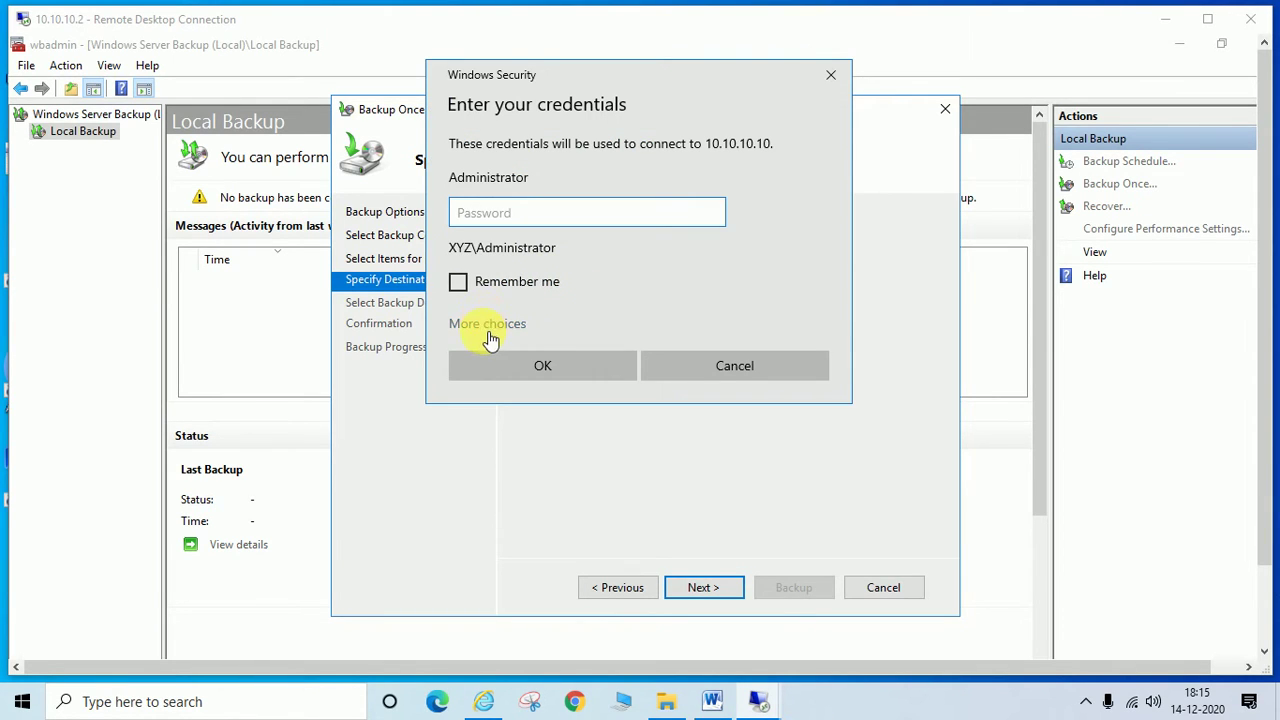
Step: Sign in with a different test.lan domain account and accept the certificate warning
click(485, 322)
click(548, 422)
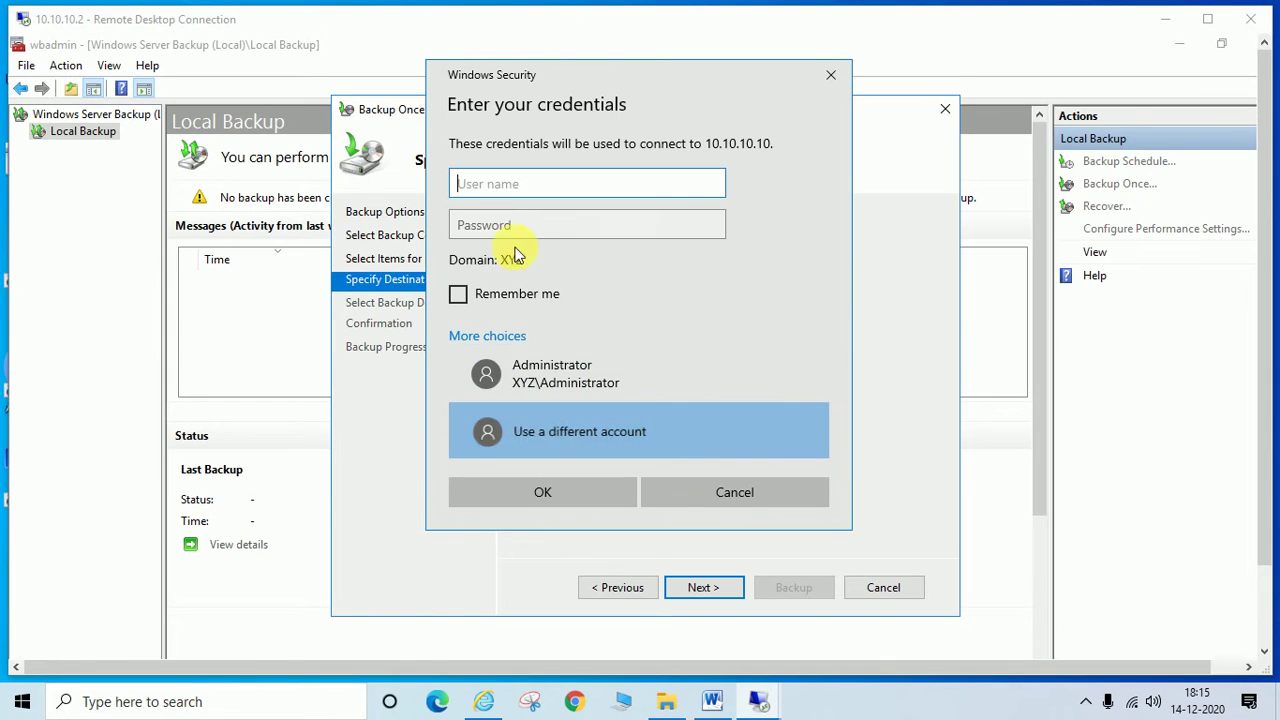
text(test\)
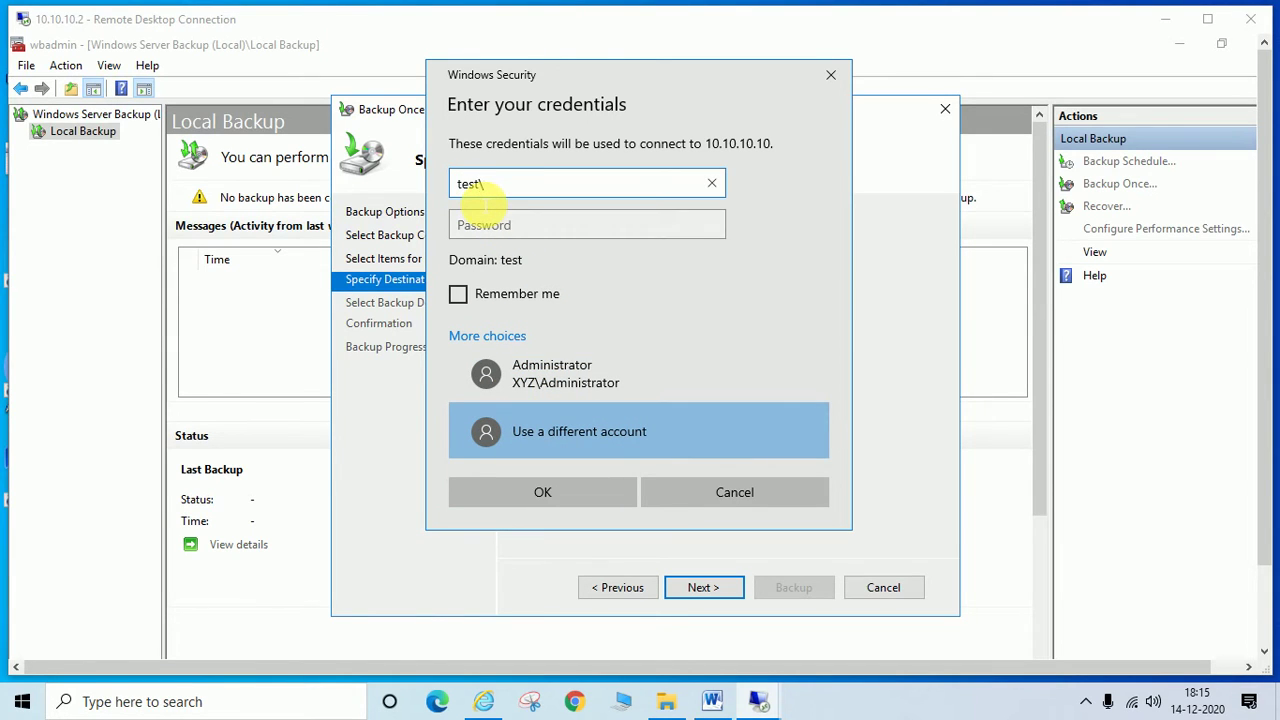
key(BackSpace)
text(.)
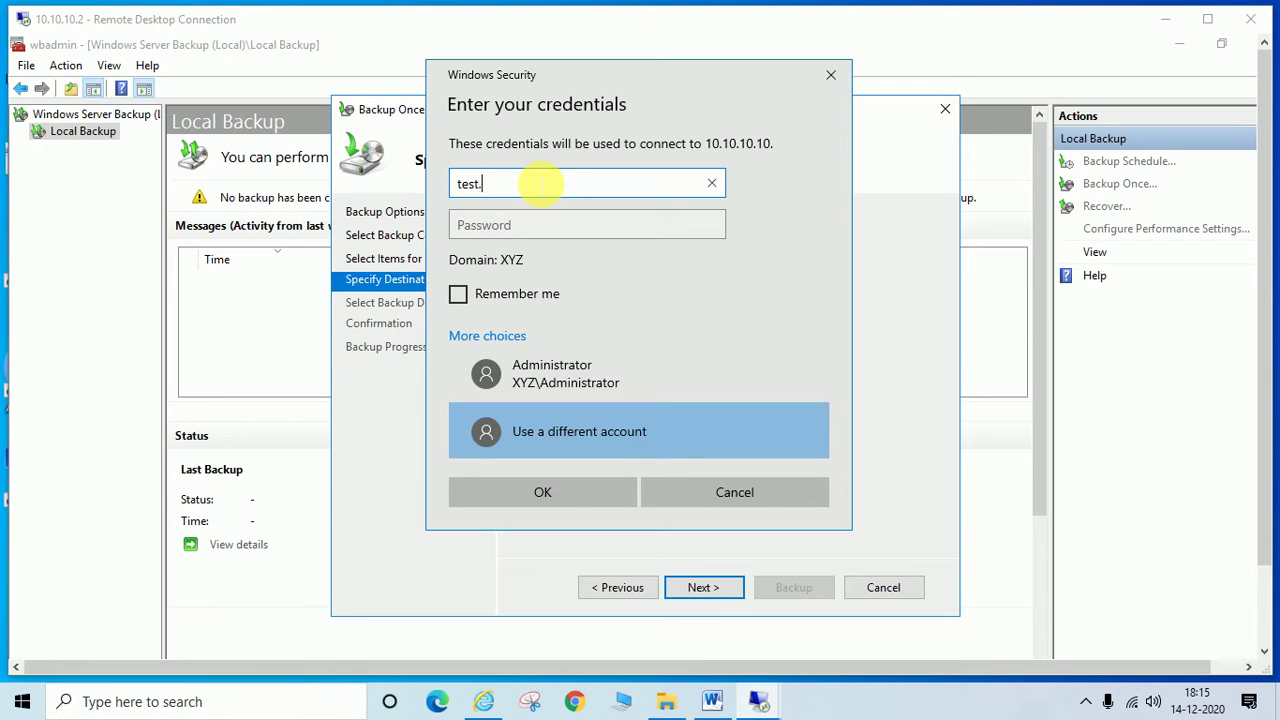
text(lan\sky)
key(Tab)
text(••••••)
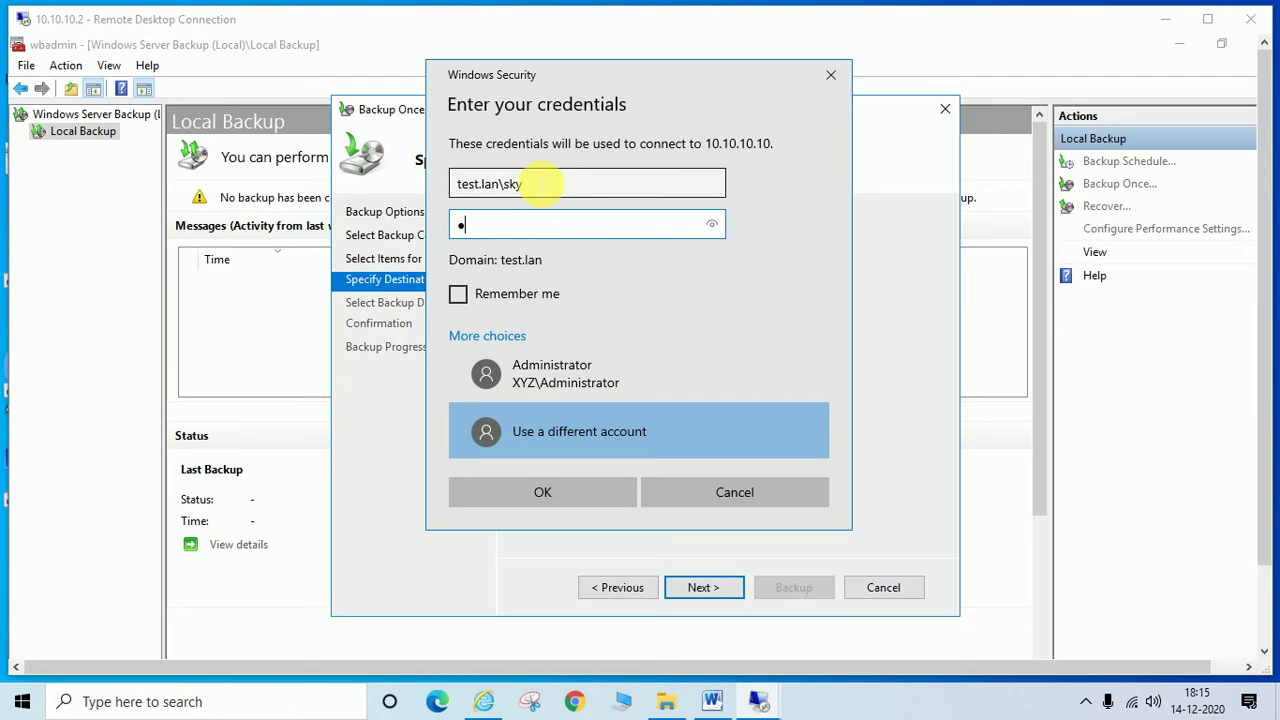
text(•••)
key(Return)
key(Left)
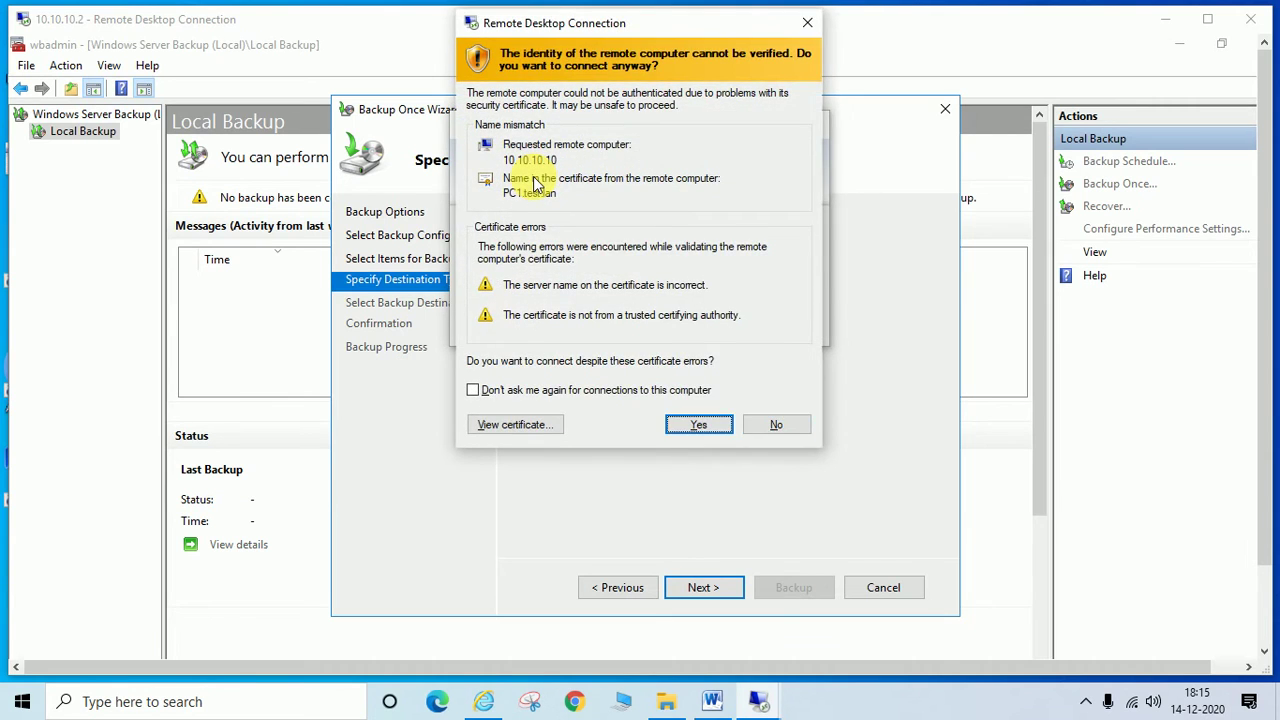
key(Return)
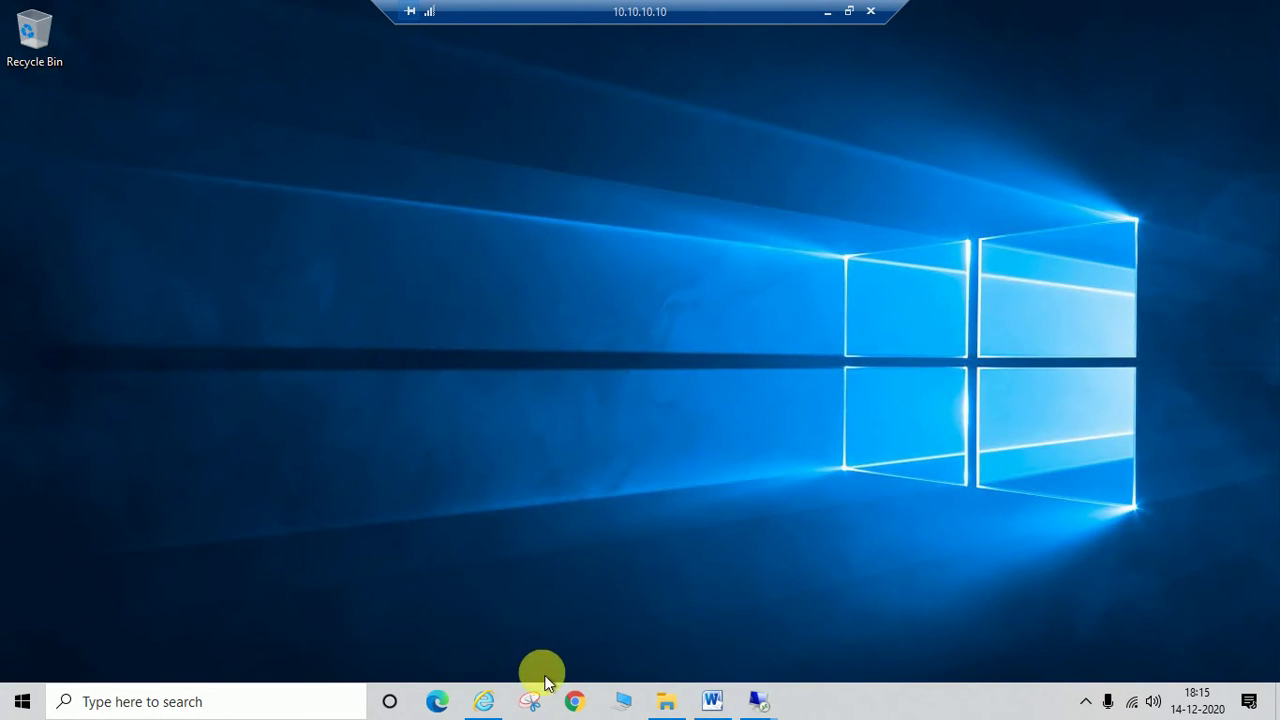
Step: Briefly open and close File Explorer, then return the remote session to full screen
click(667, 700)
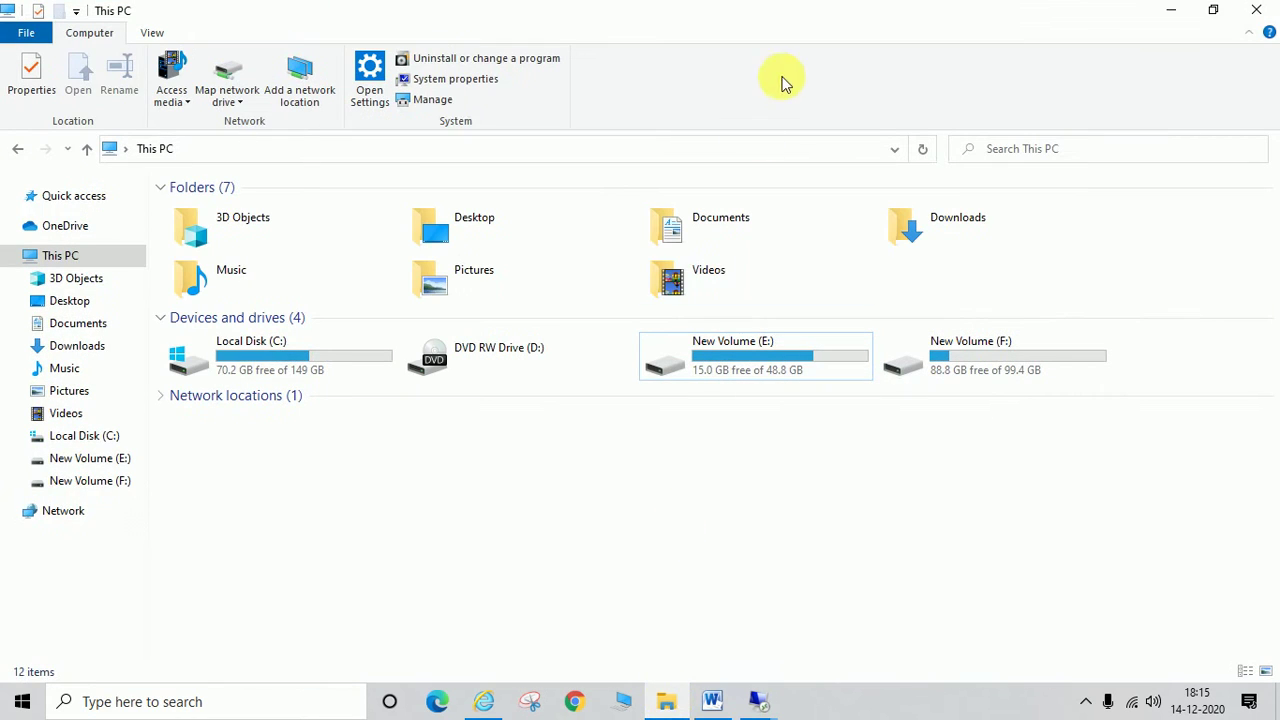
click(1256, 10)
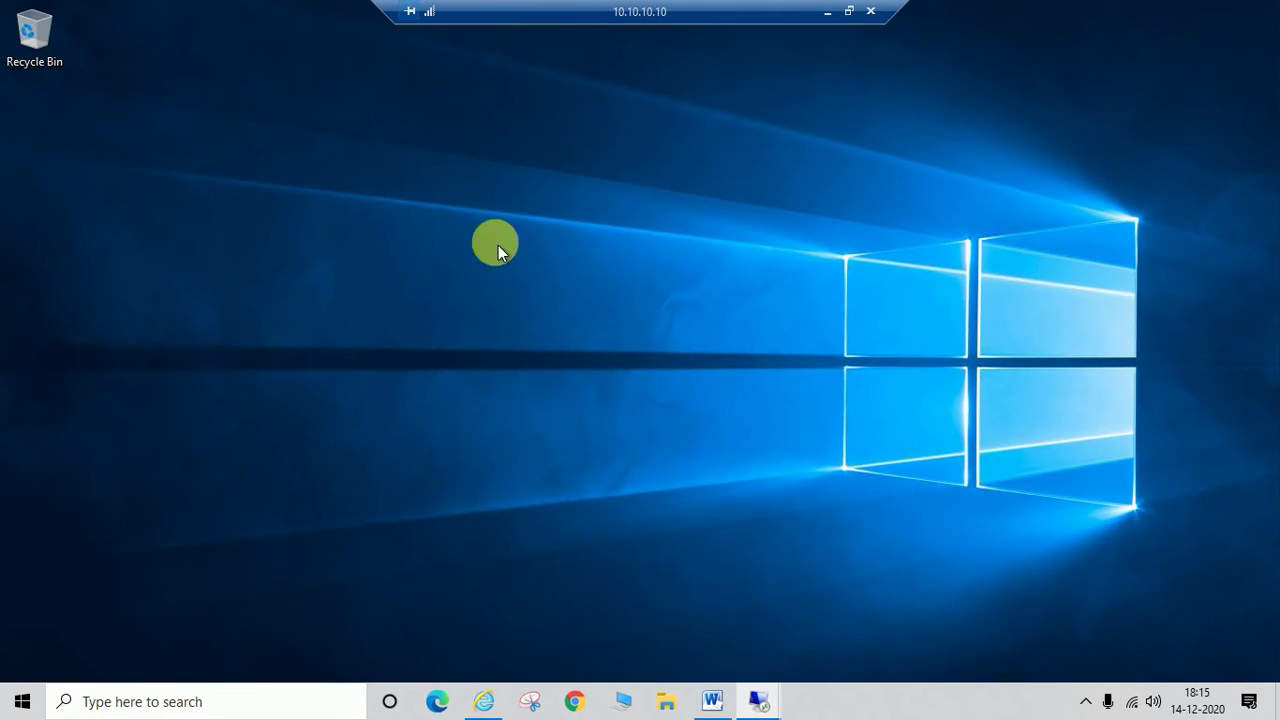
double_click(643, 10)
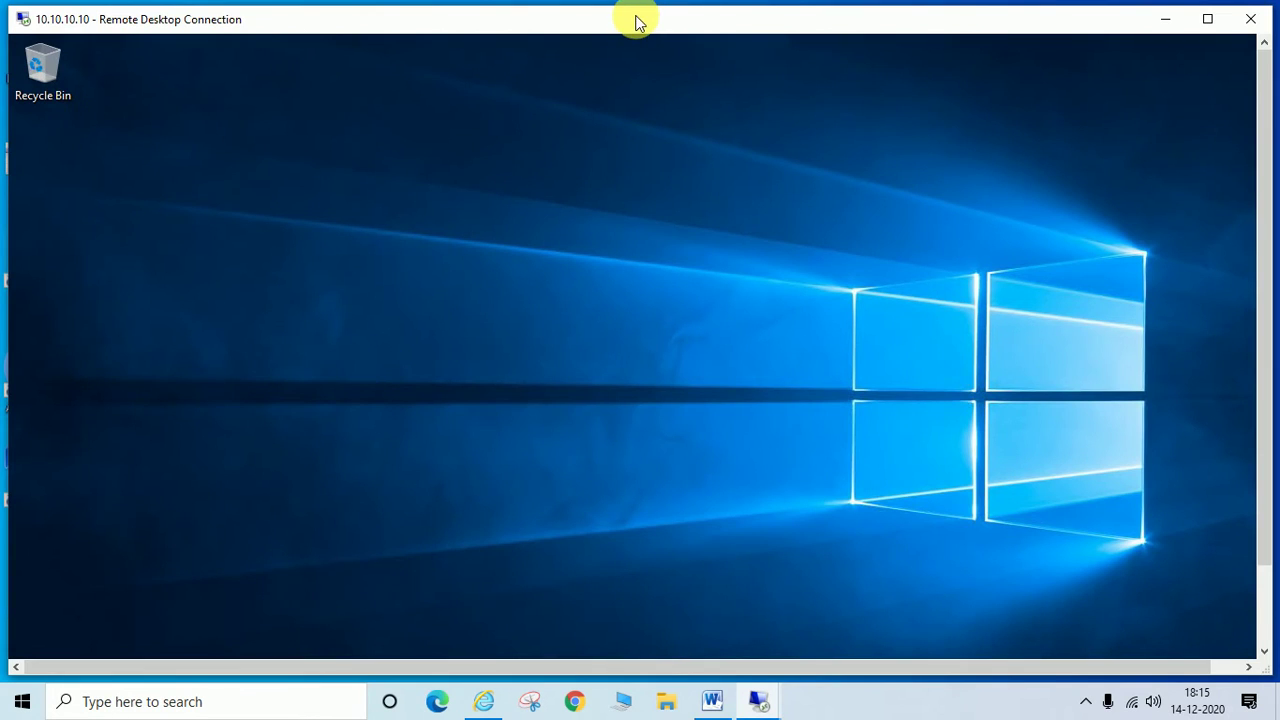
double_click(635, 16)
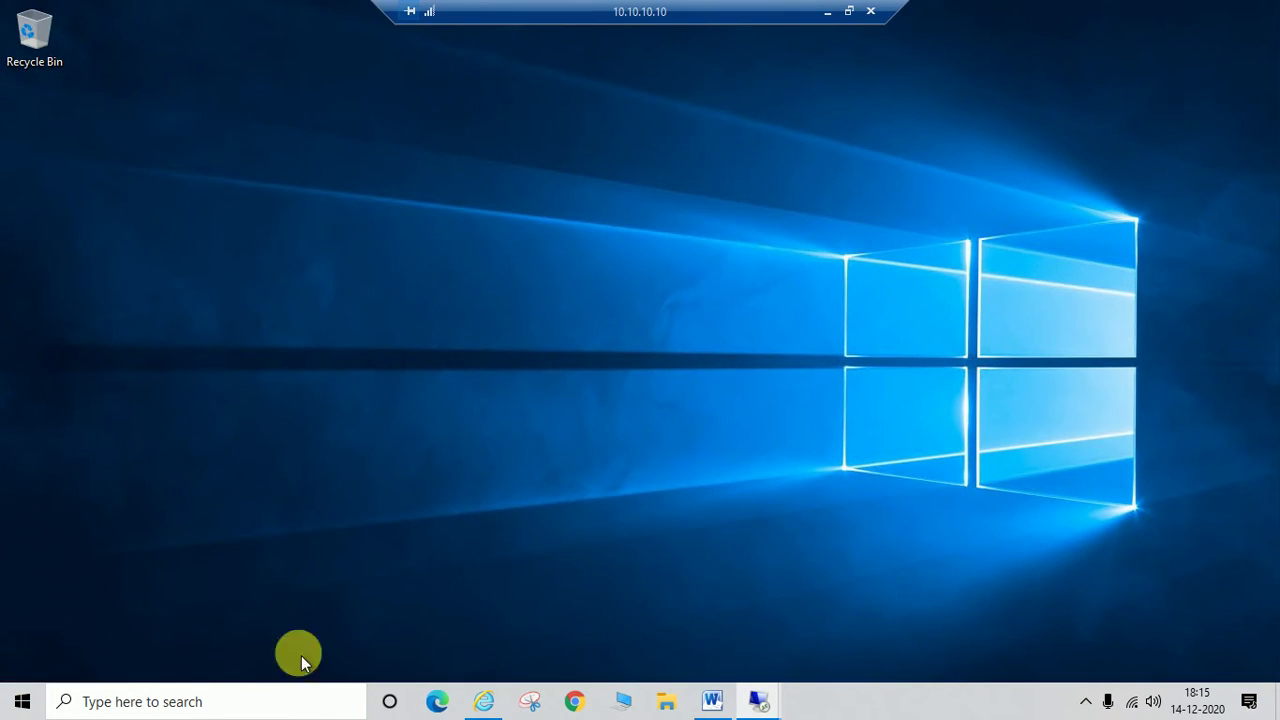
double_click(606, 8)
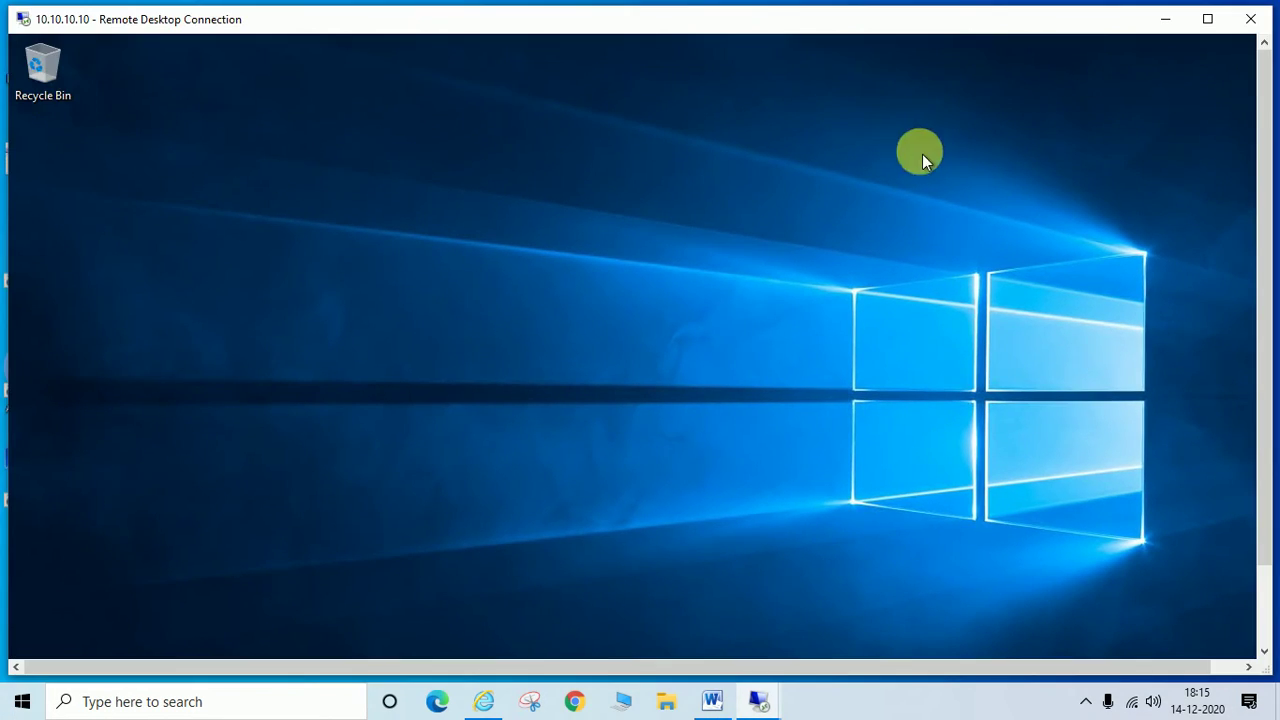
drag(1257, 223, 1266, 409)
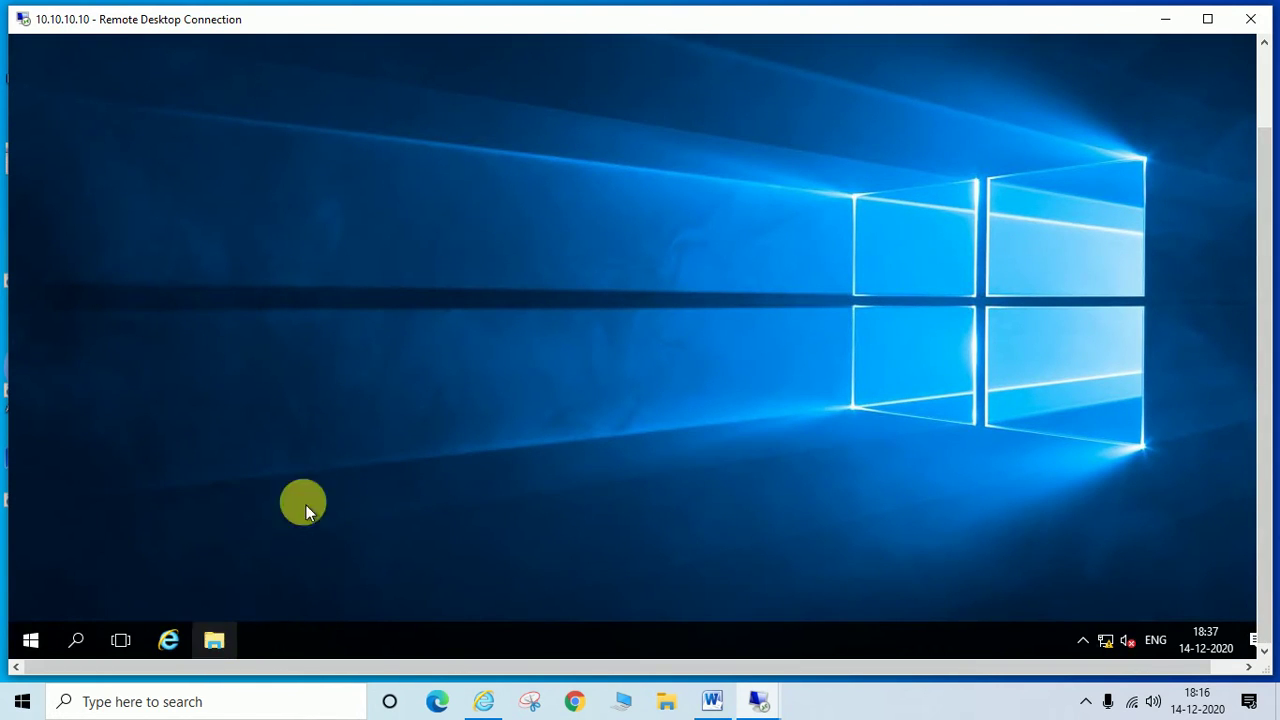
double_click(560, 24)
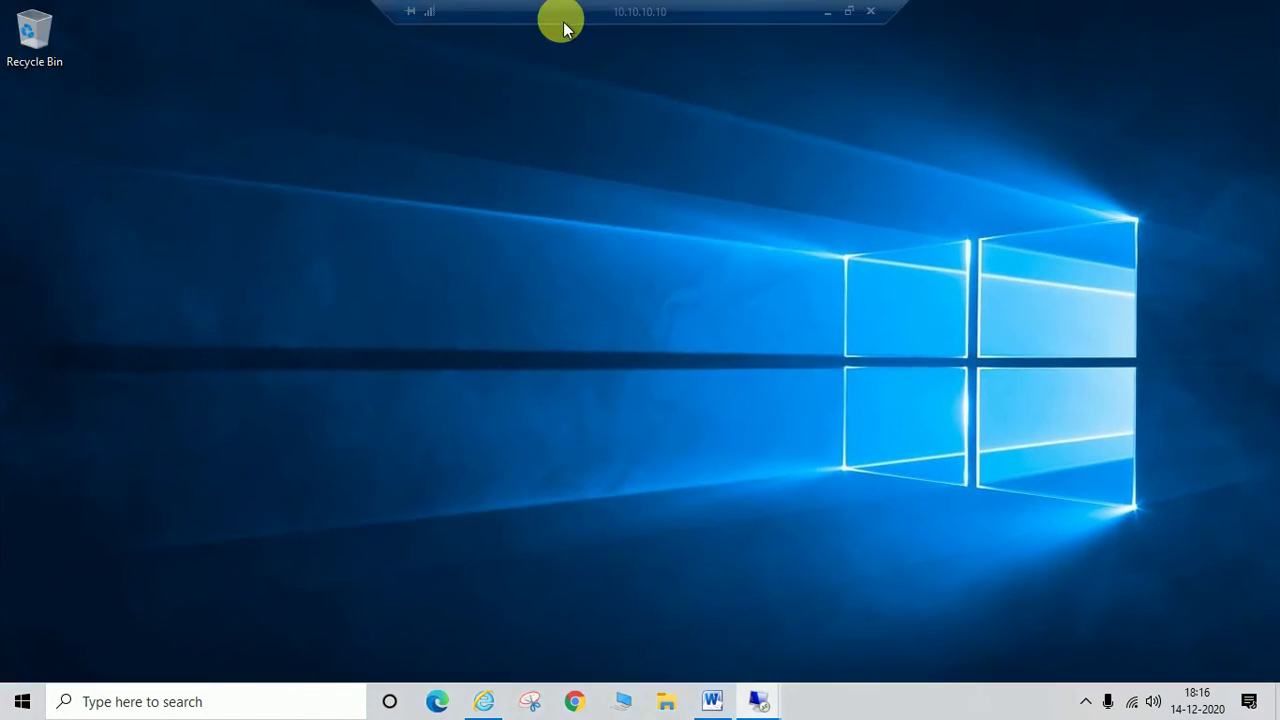
Step: Browse This PC in File Explorer on the client, then close it
key(super+e)
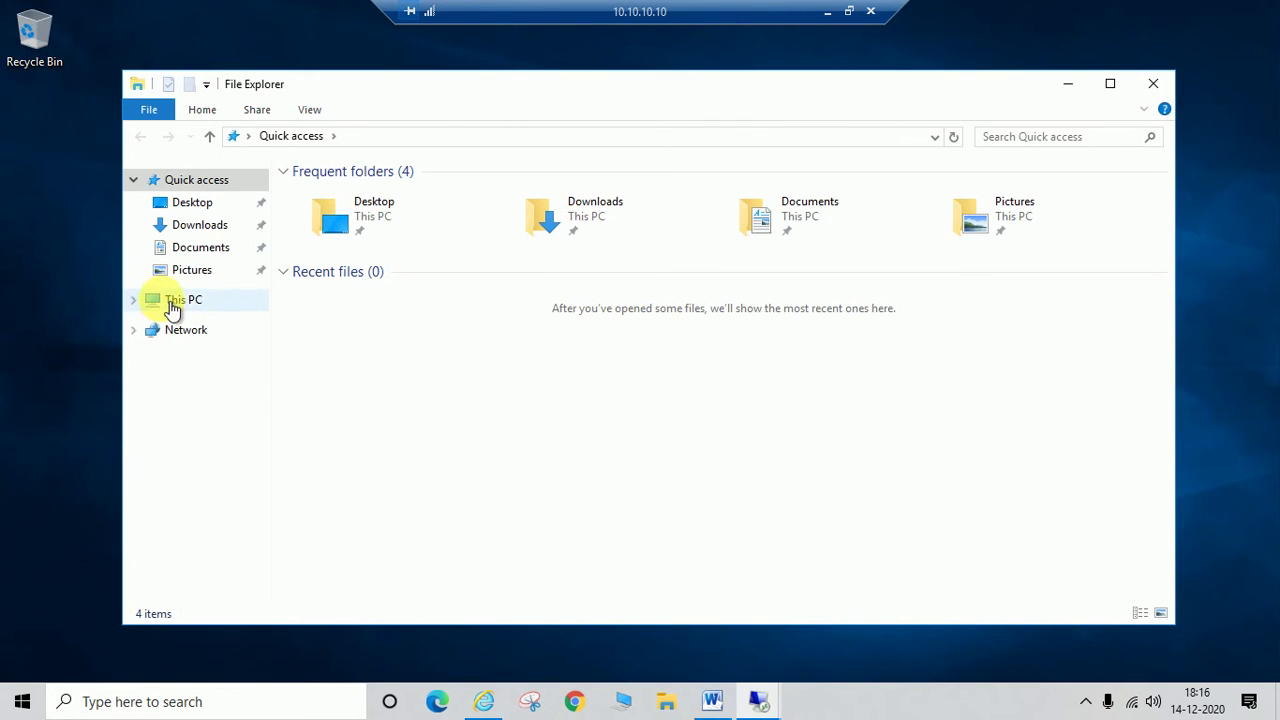
click(169, 306)
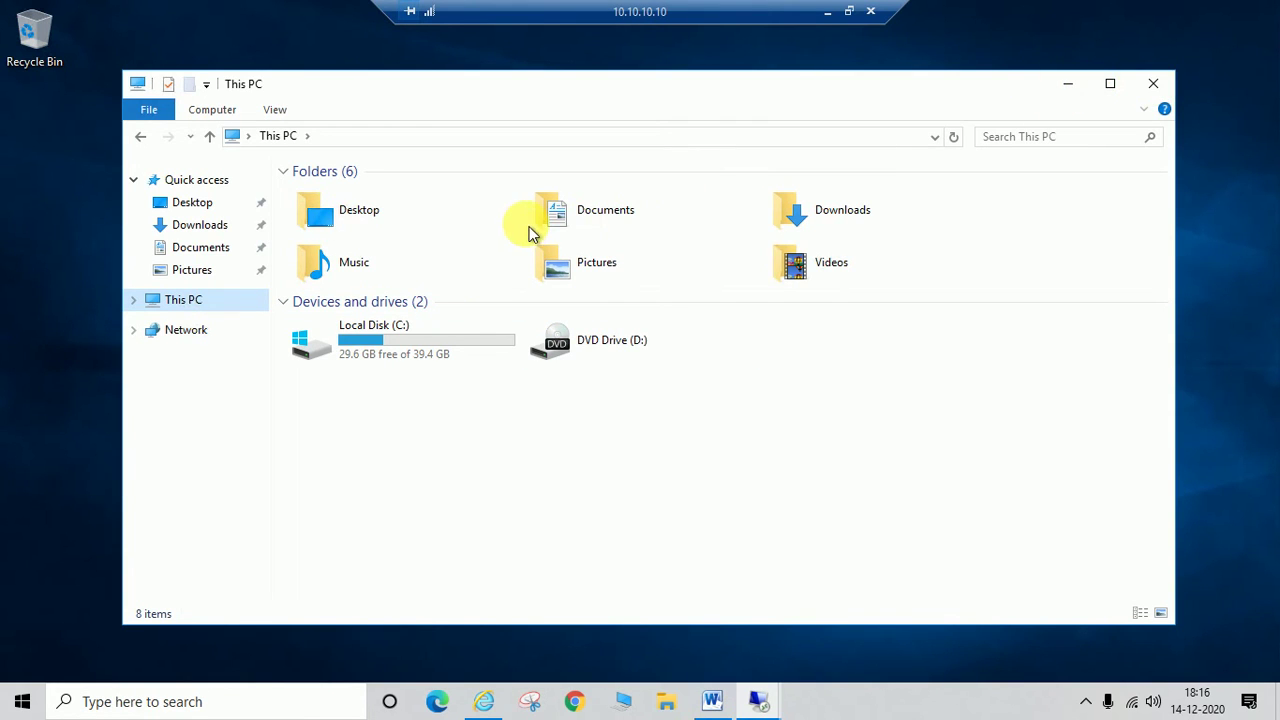
click(1153, 84)
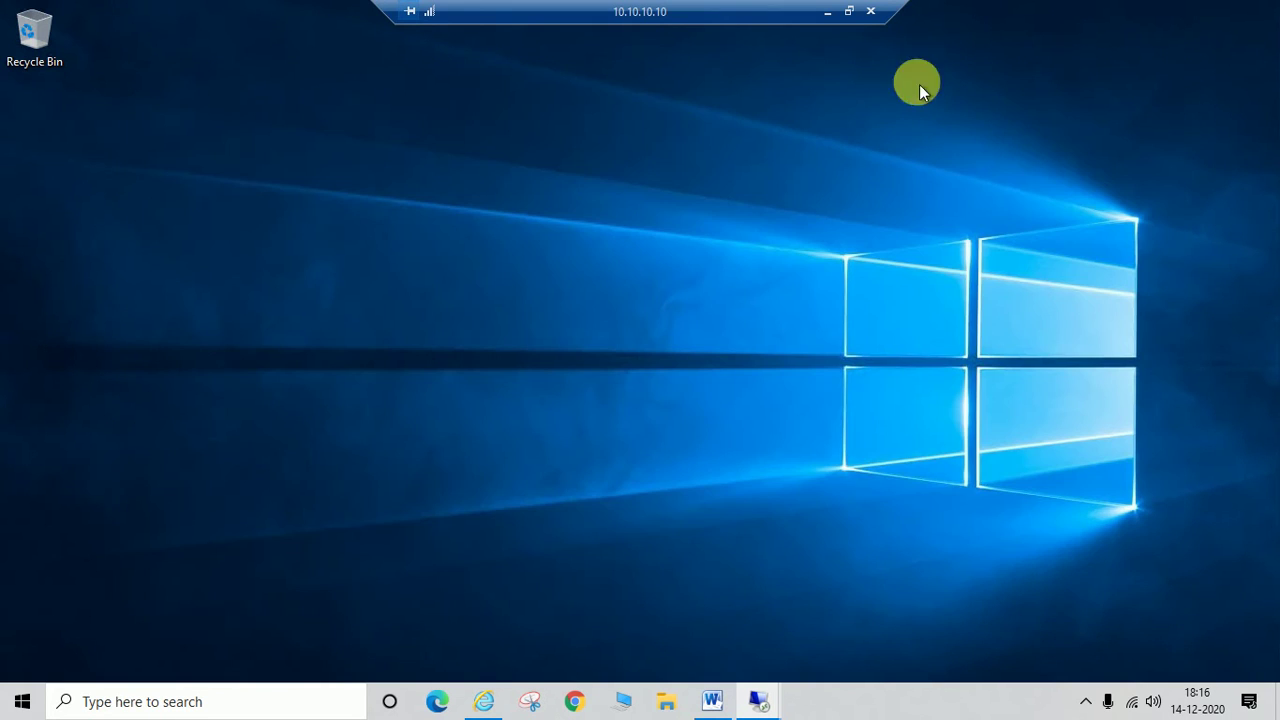
Step: Create a new desktop folder and name it 'DC State Backup'
right_click(314, 250)
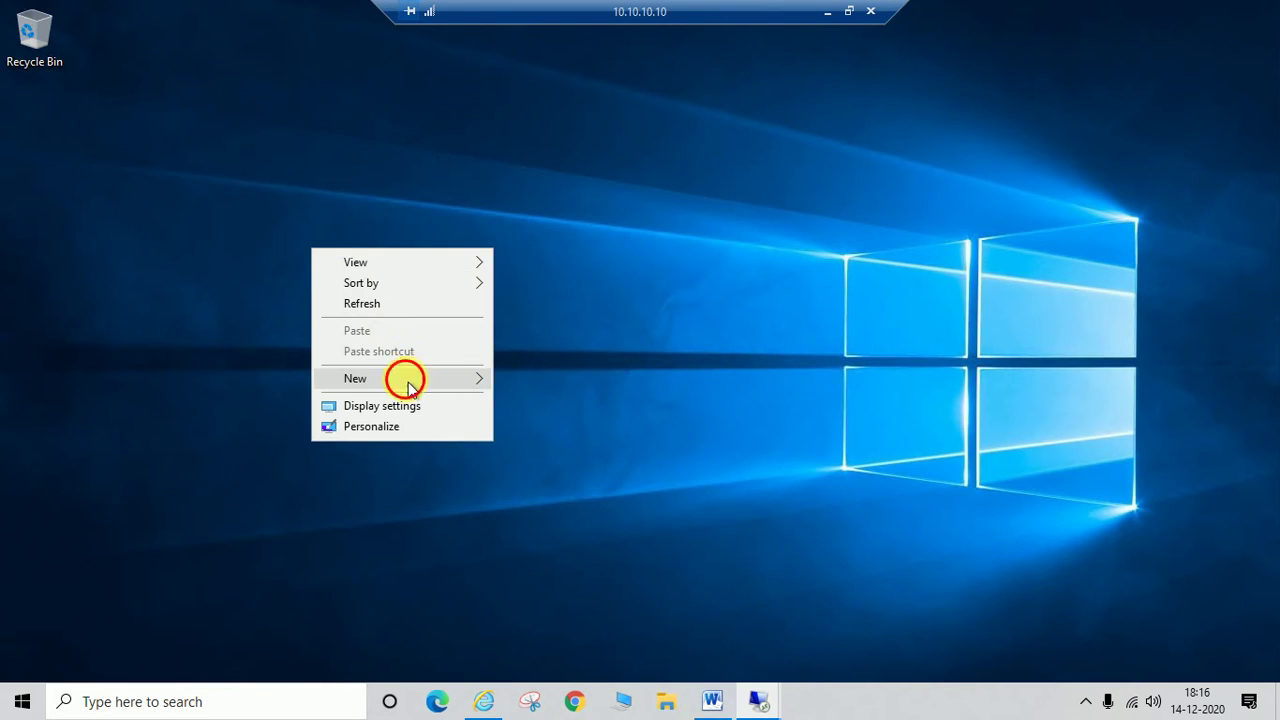
mouse_move(408, 380)
click(560, 377)
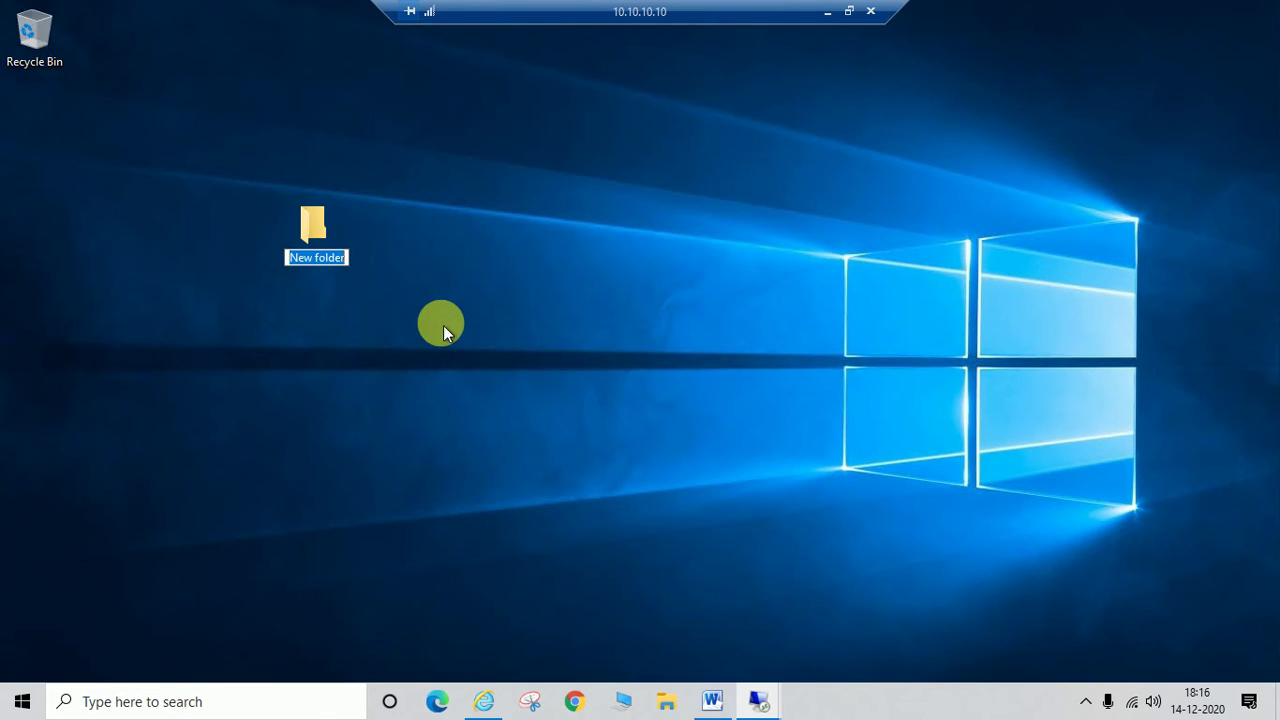
text(DC)
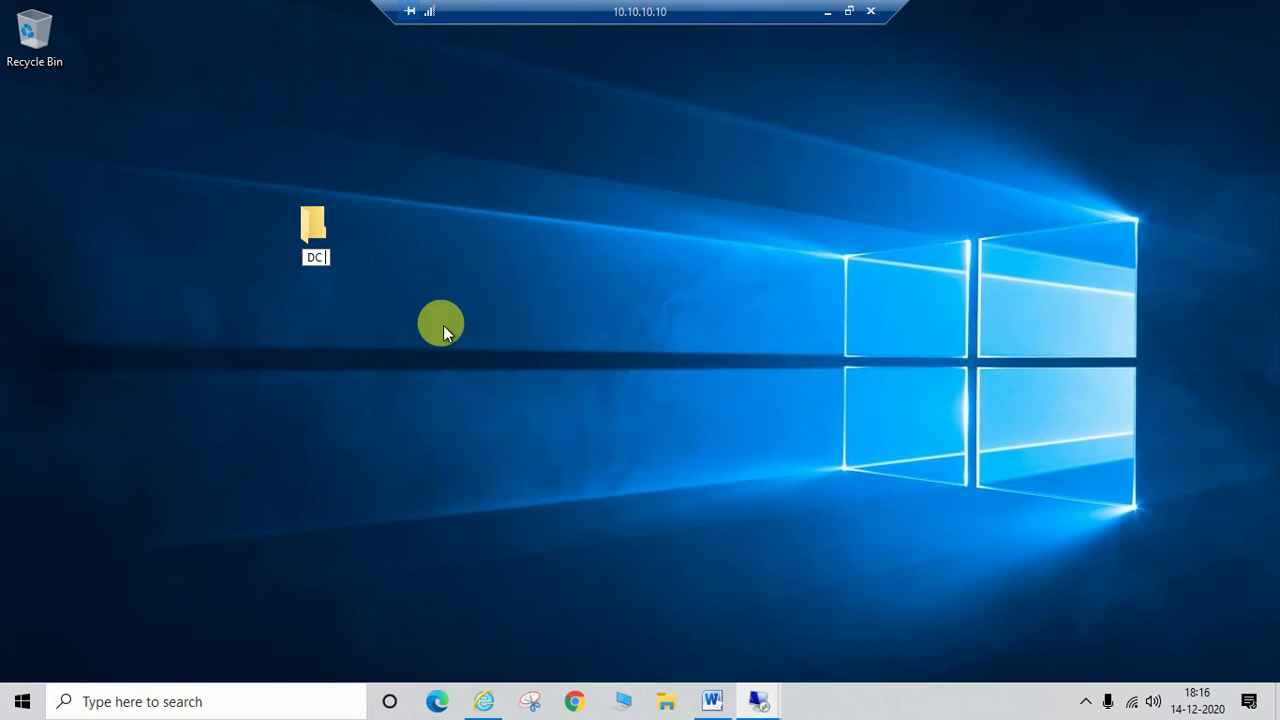
text(State Backup)
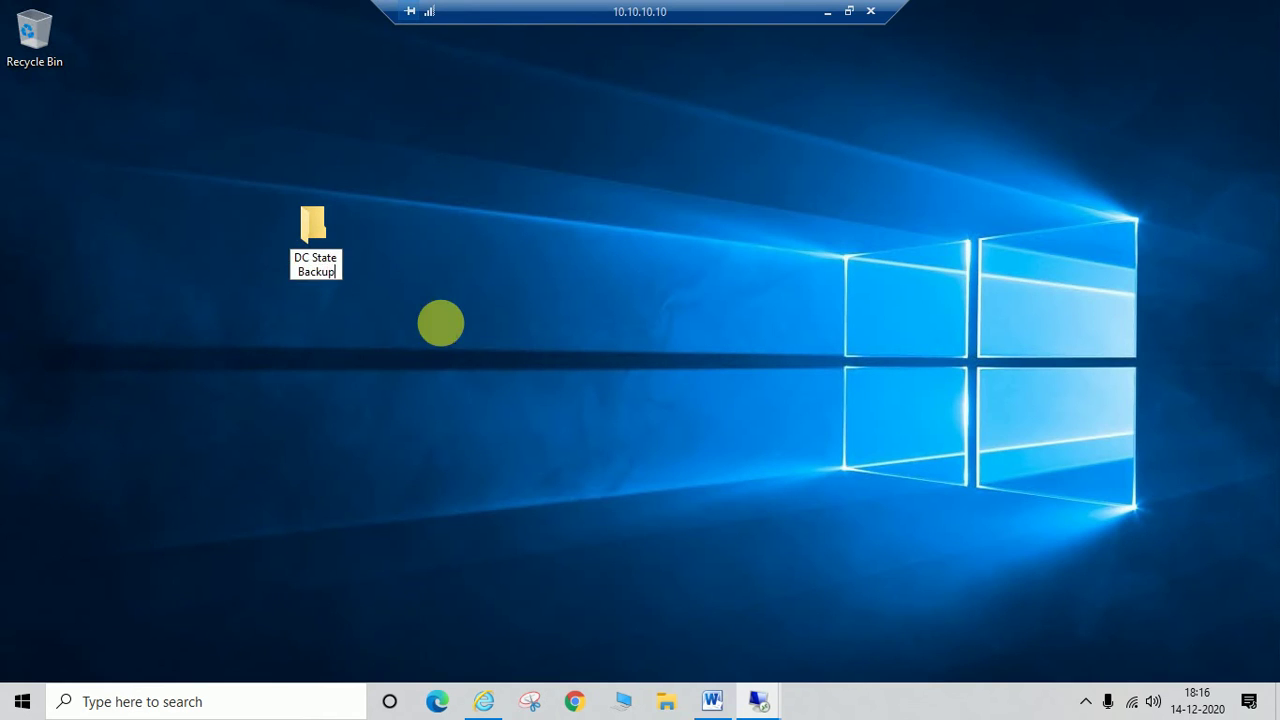
key(Return)
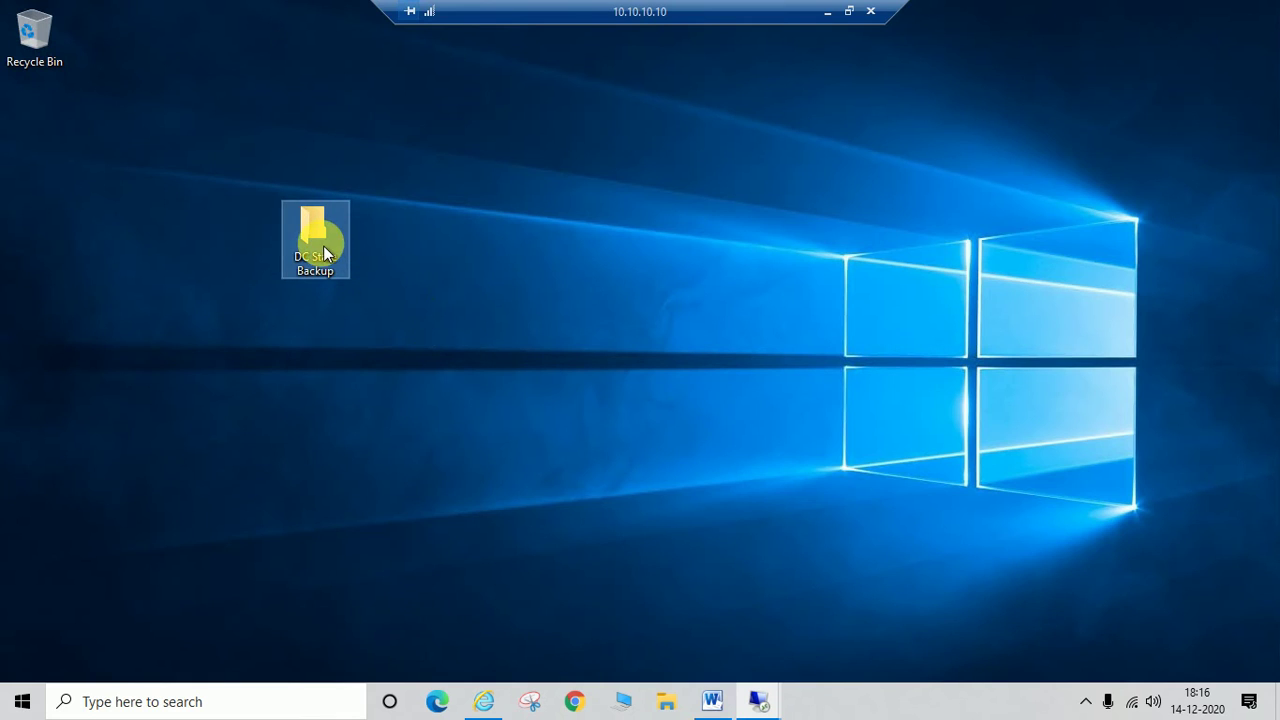
right_click(320, 244)
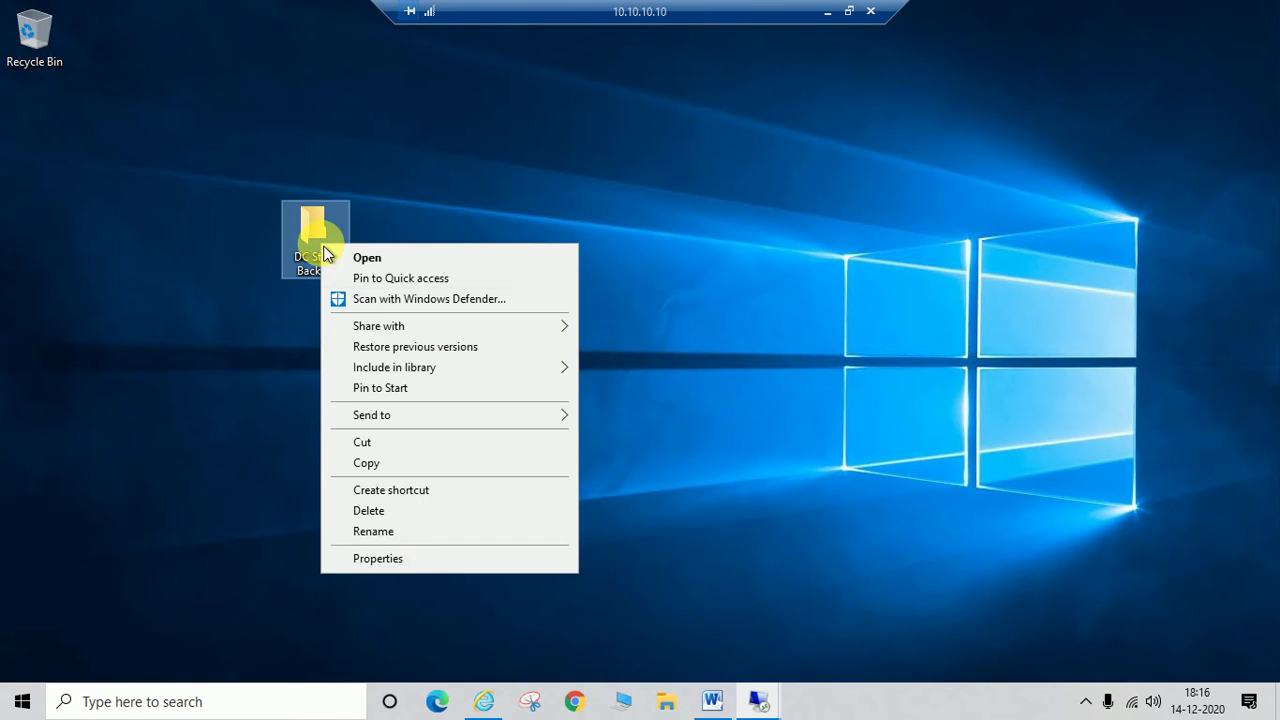
Step: Turn on Advanced Sharing for the DC State Backup folder
click(391, 565)
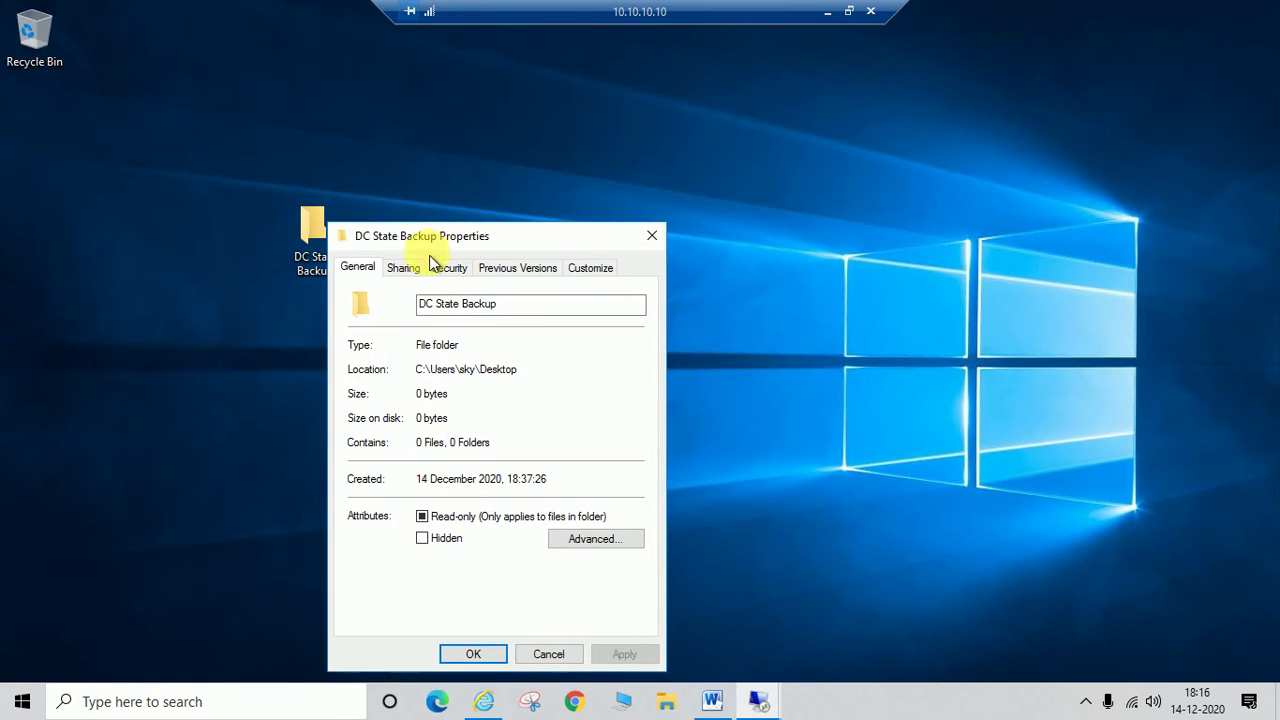
click(405, 267)
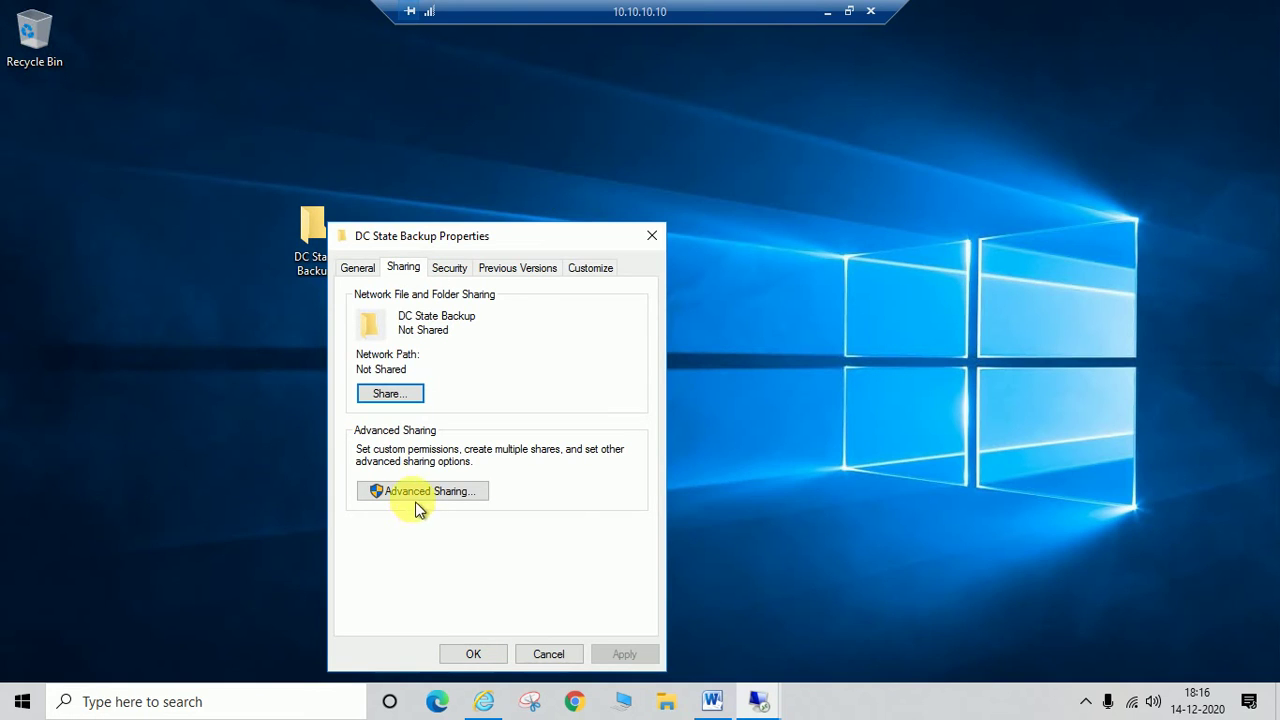
click(412, 487)
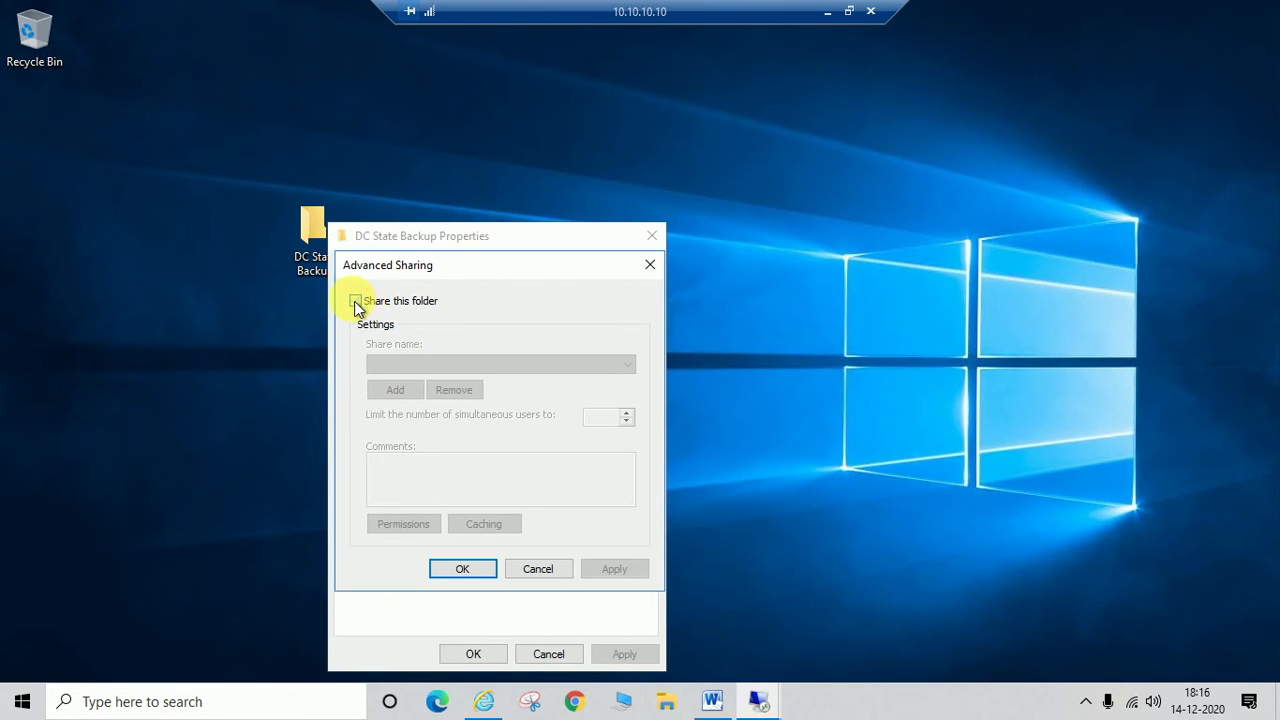
click(356, 300)
click(407, 527)
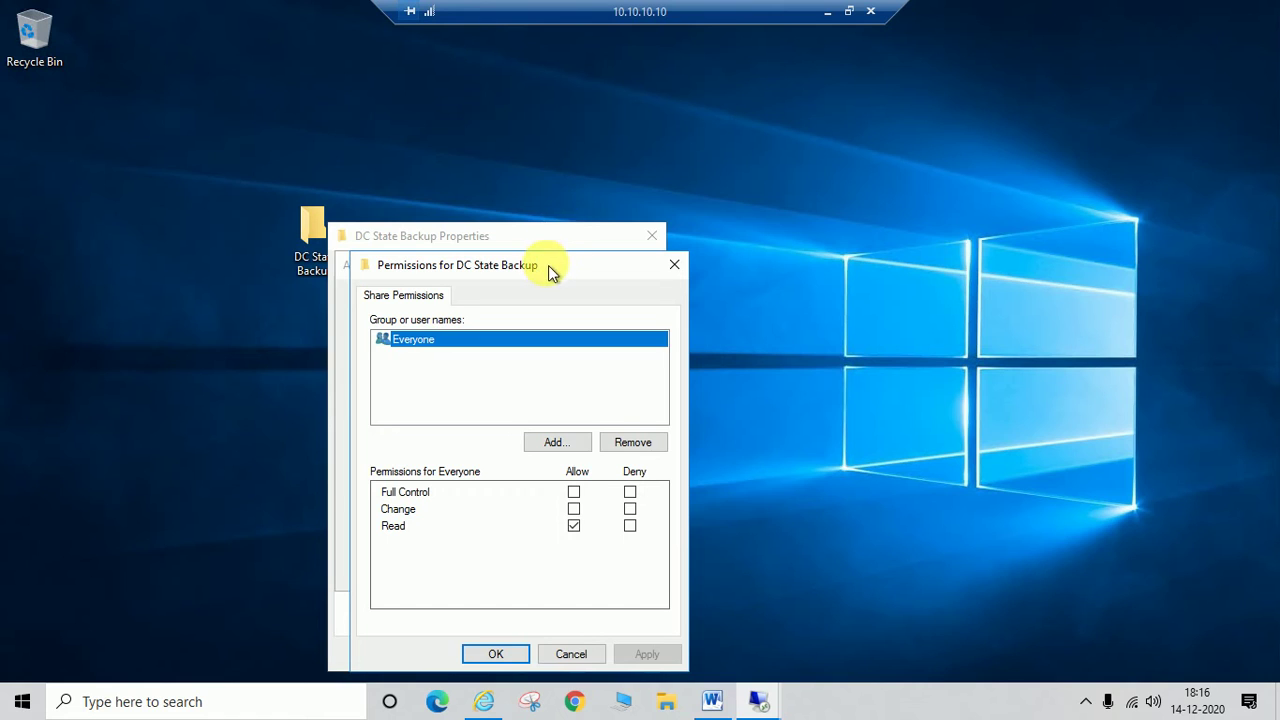
Step: Give the domain user account Full Control on the share and remove Everyone
drag(549, 266, 553, 209)
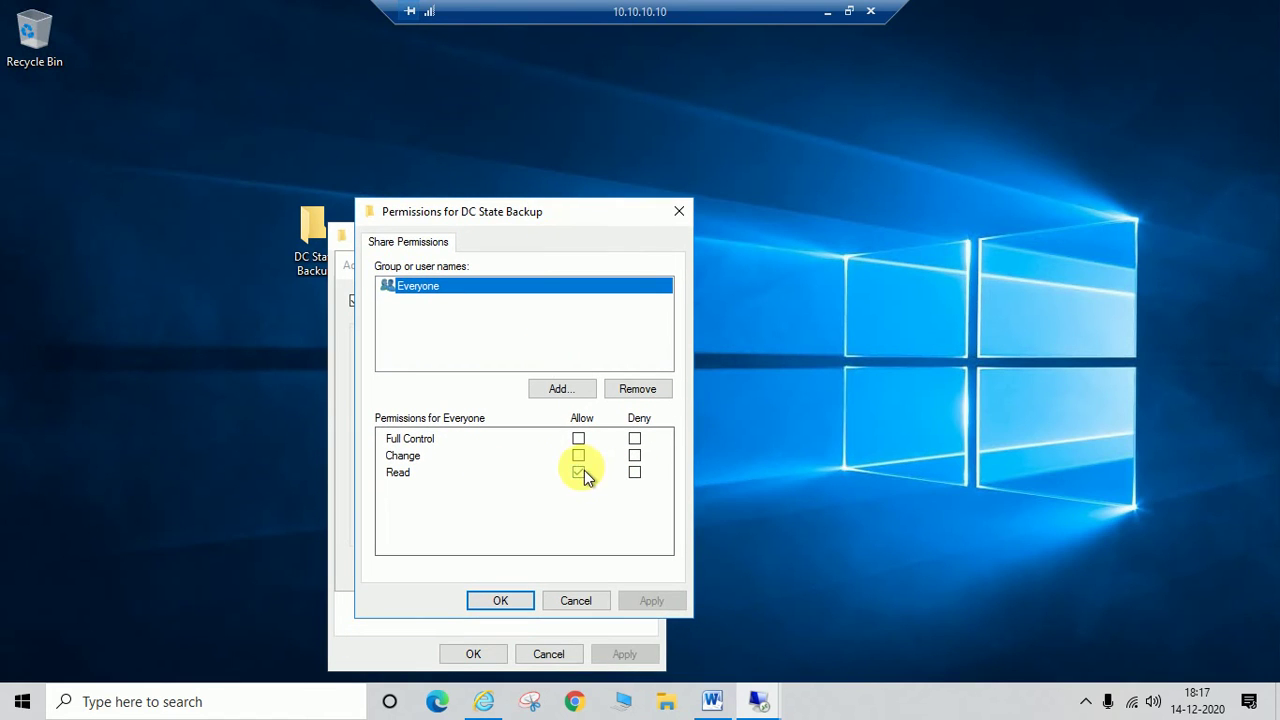
click(565, 392)
text(s)
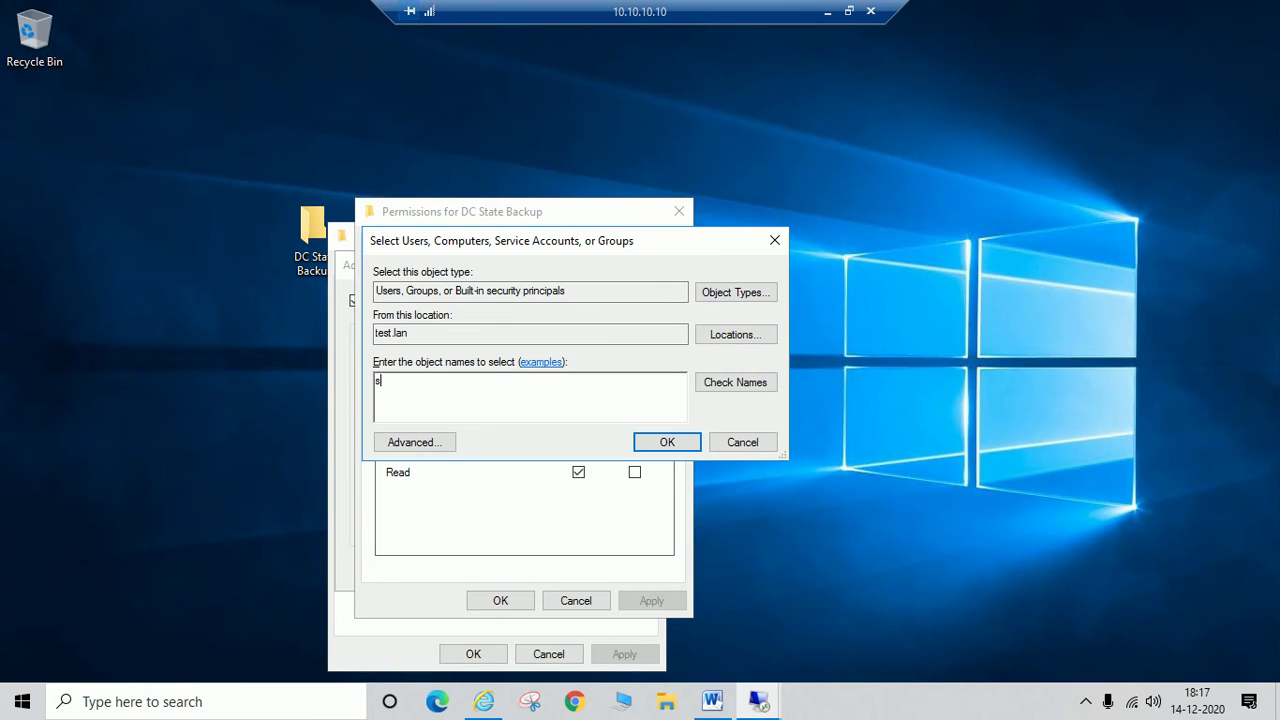
text(ky)
click(717, 386)
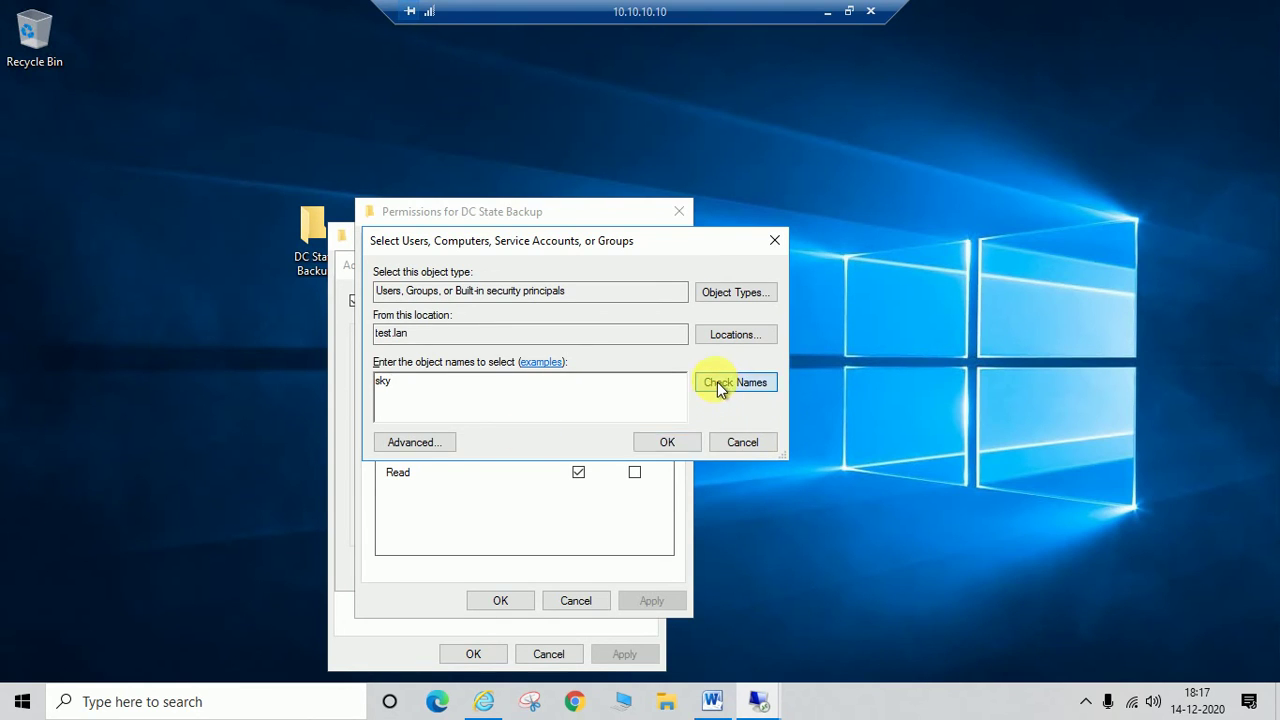
click(667, 442)
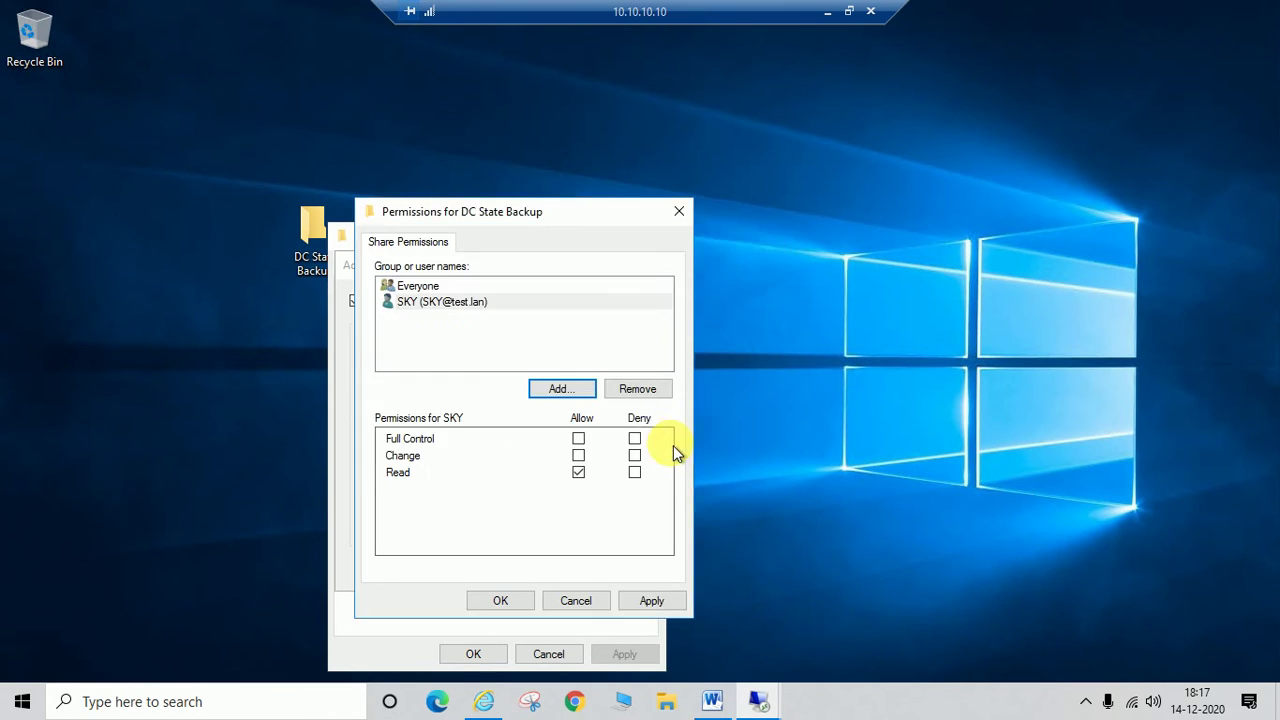
click(578, 438)
click(654, 601)
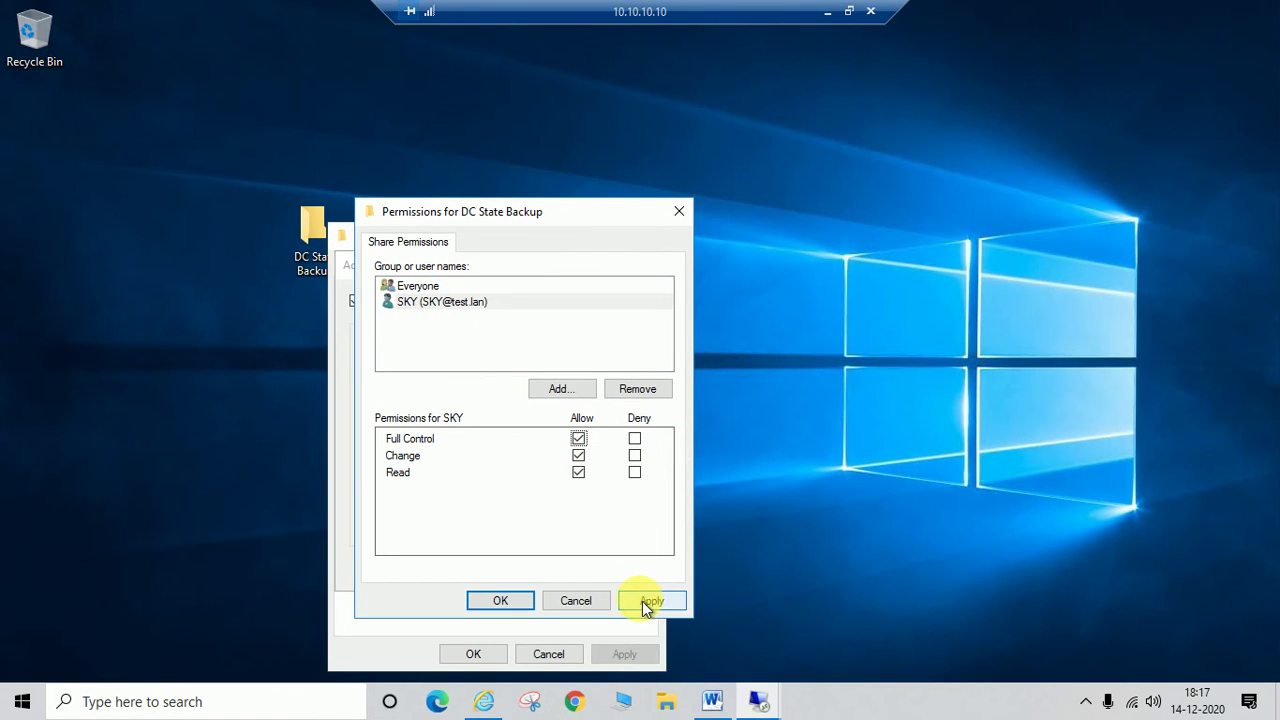
click(416, 288)
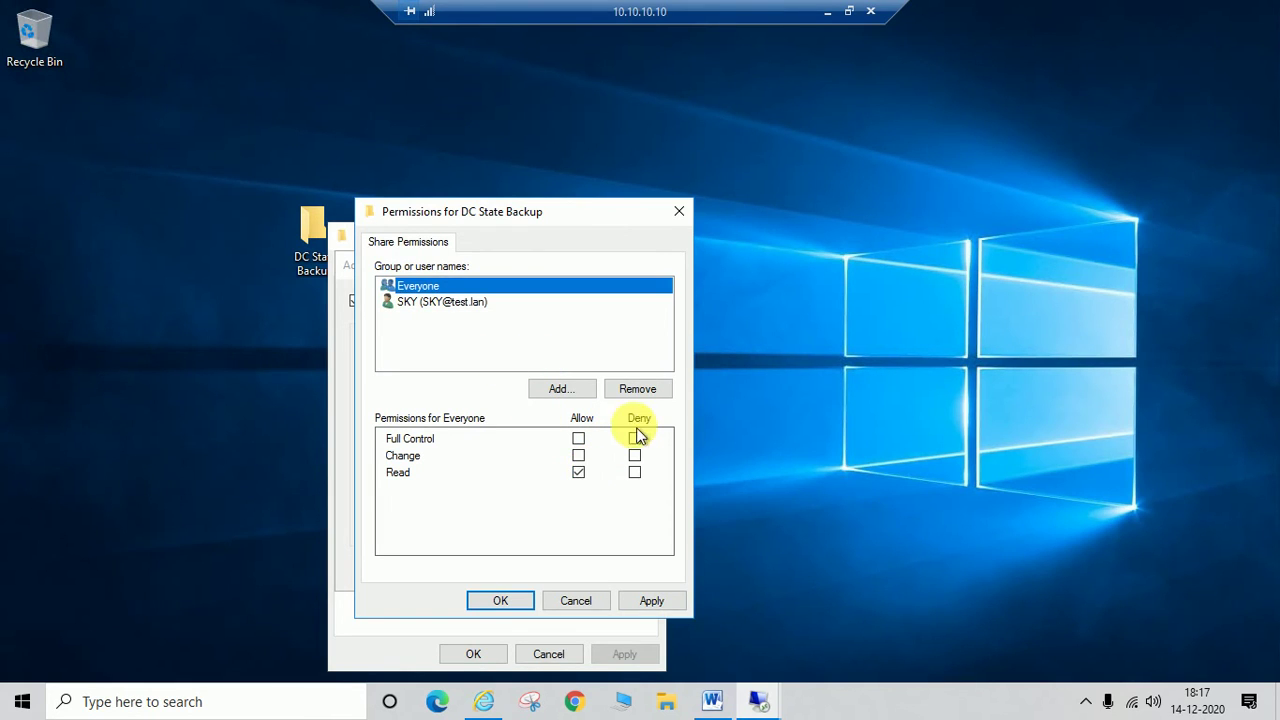
click(640, 392)
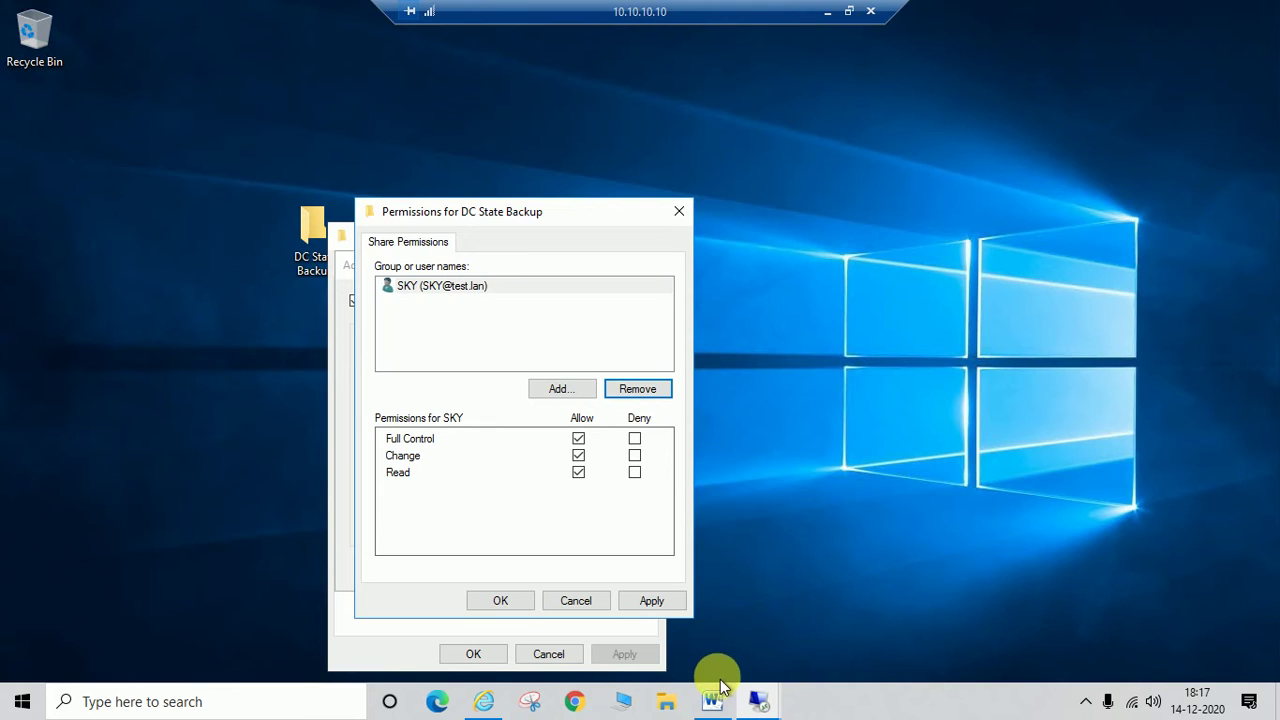
click(654, 602)
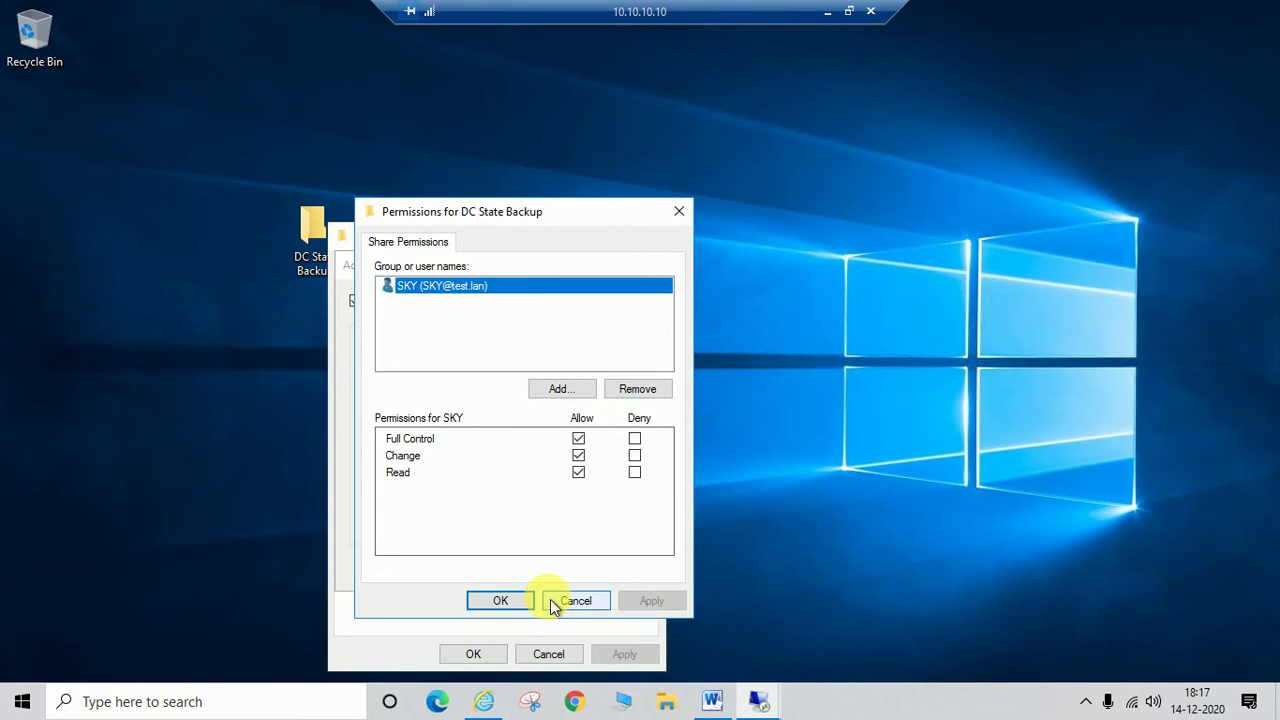
click(512, 601)
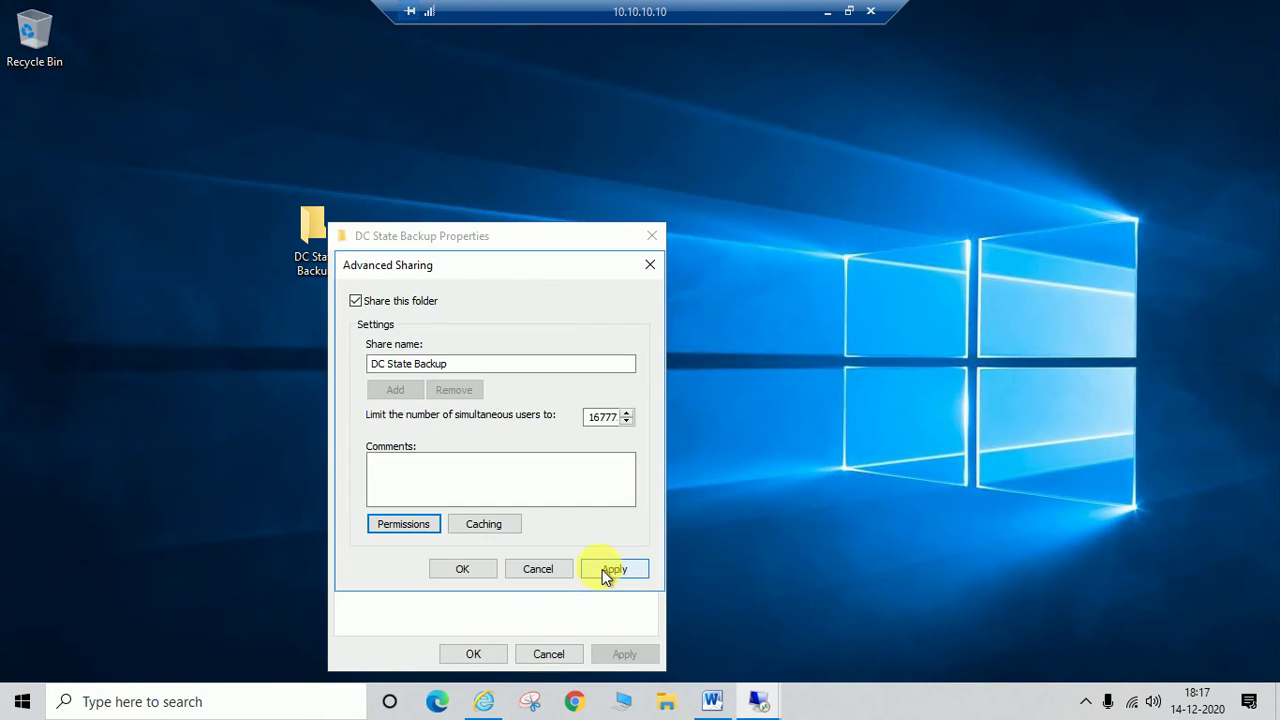
Step: Apply the sharing settings and close the folder's properties
click(606, 571)
click(478, 572)
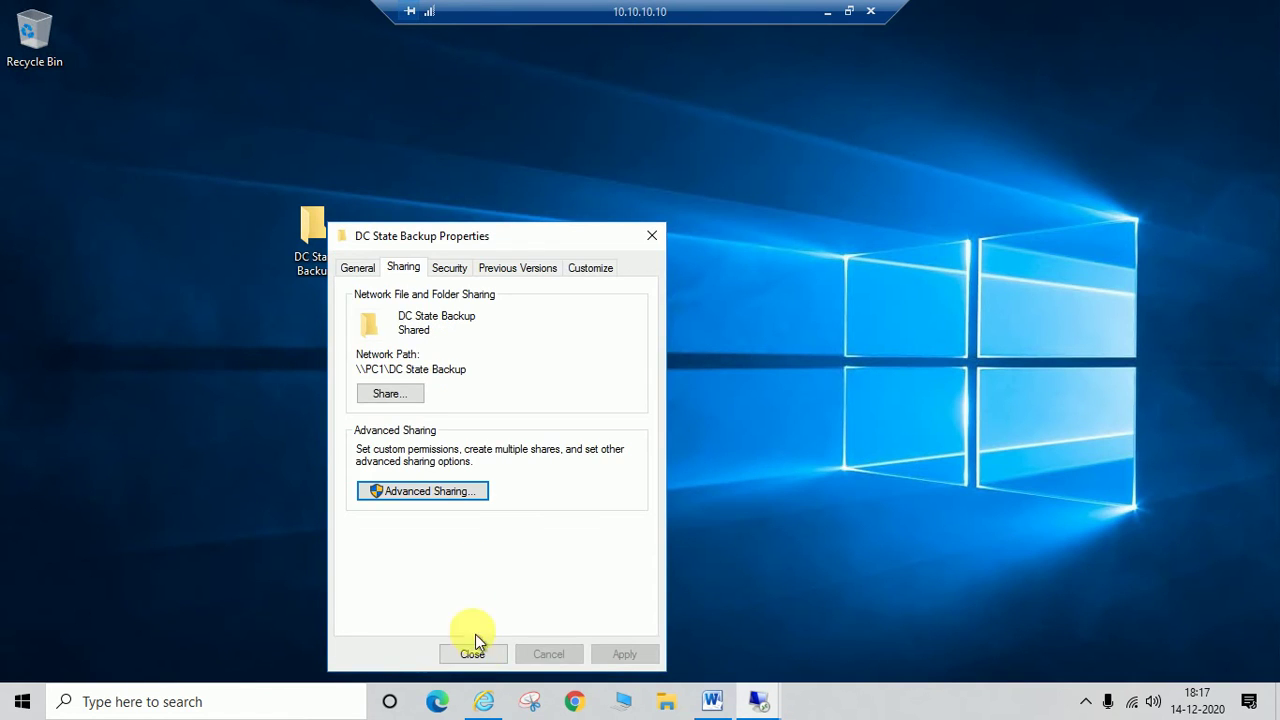
click(472, 657)
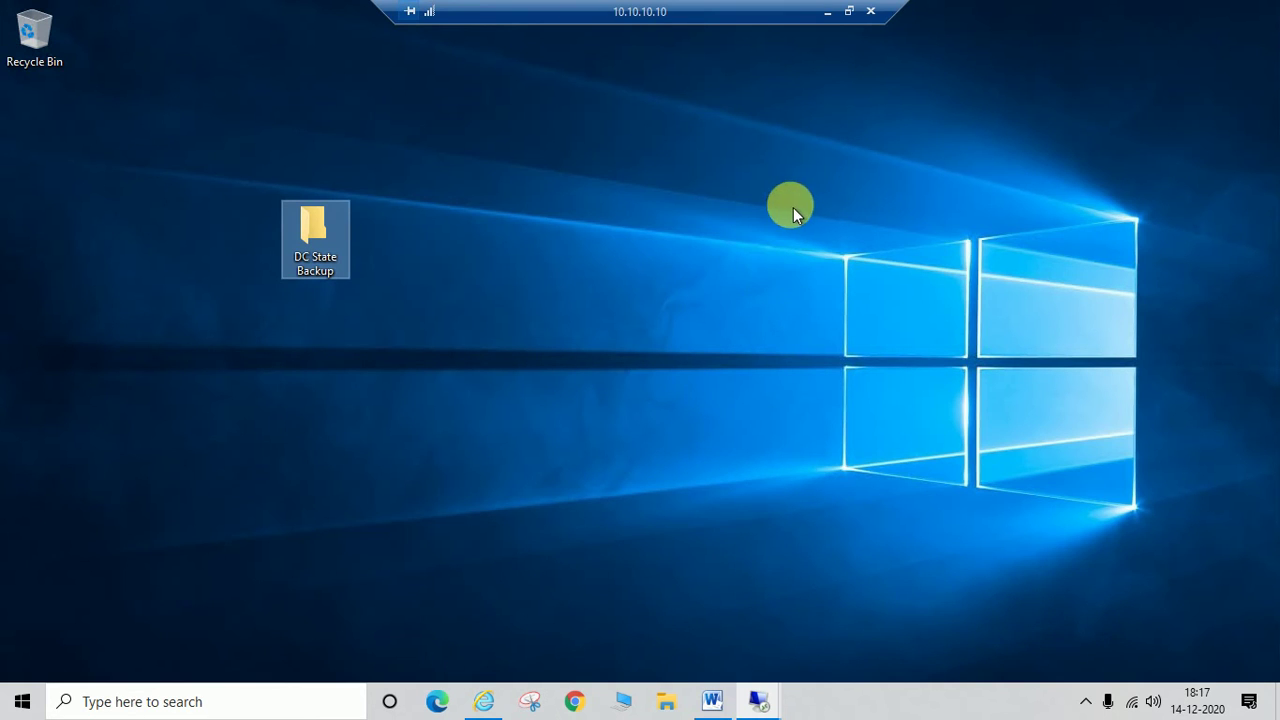
Step: Bring the 10.10.10.2 server session forward full screen, showing the Backup Once Wizard
click(826, 13)
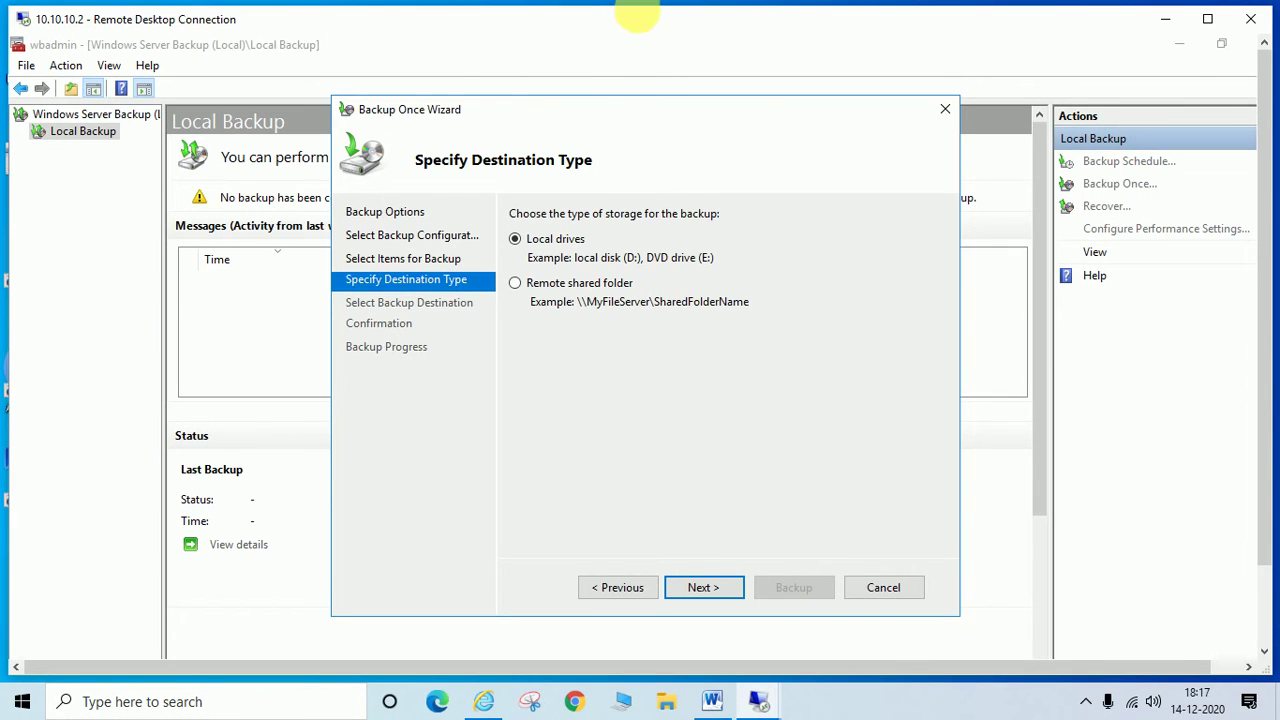
double_click(640, 19)
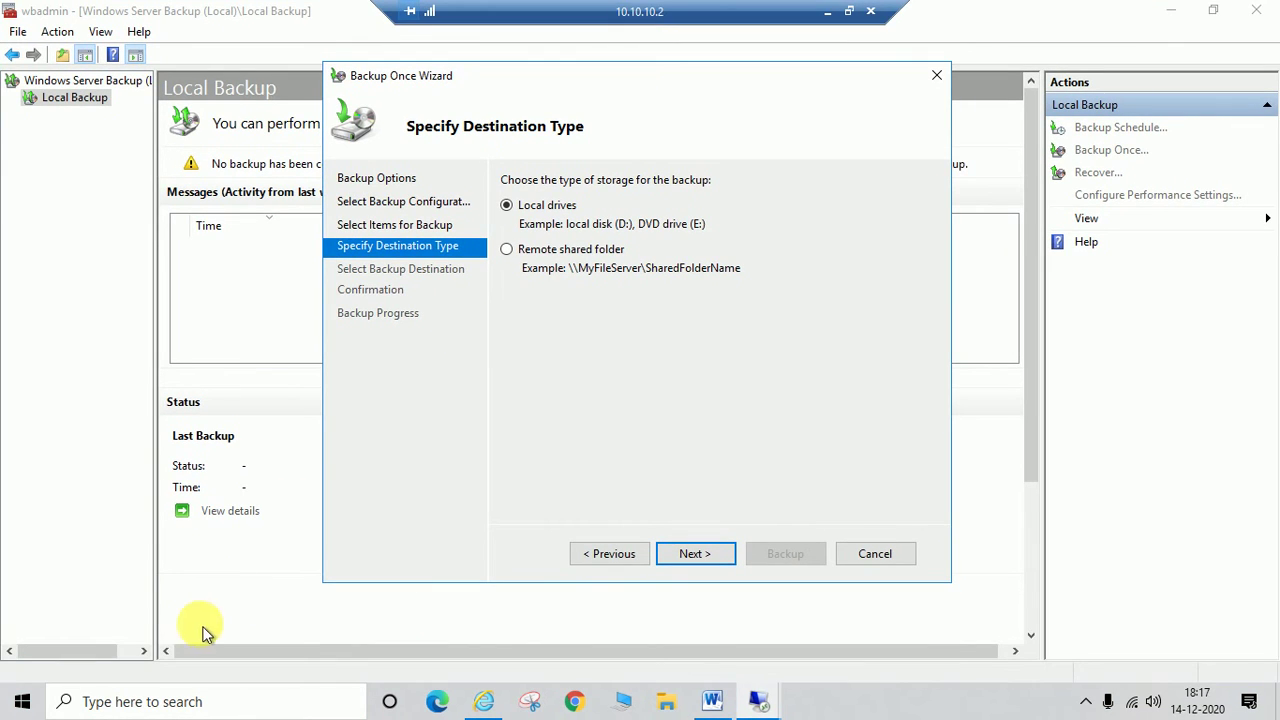
double_click(613, 10)
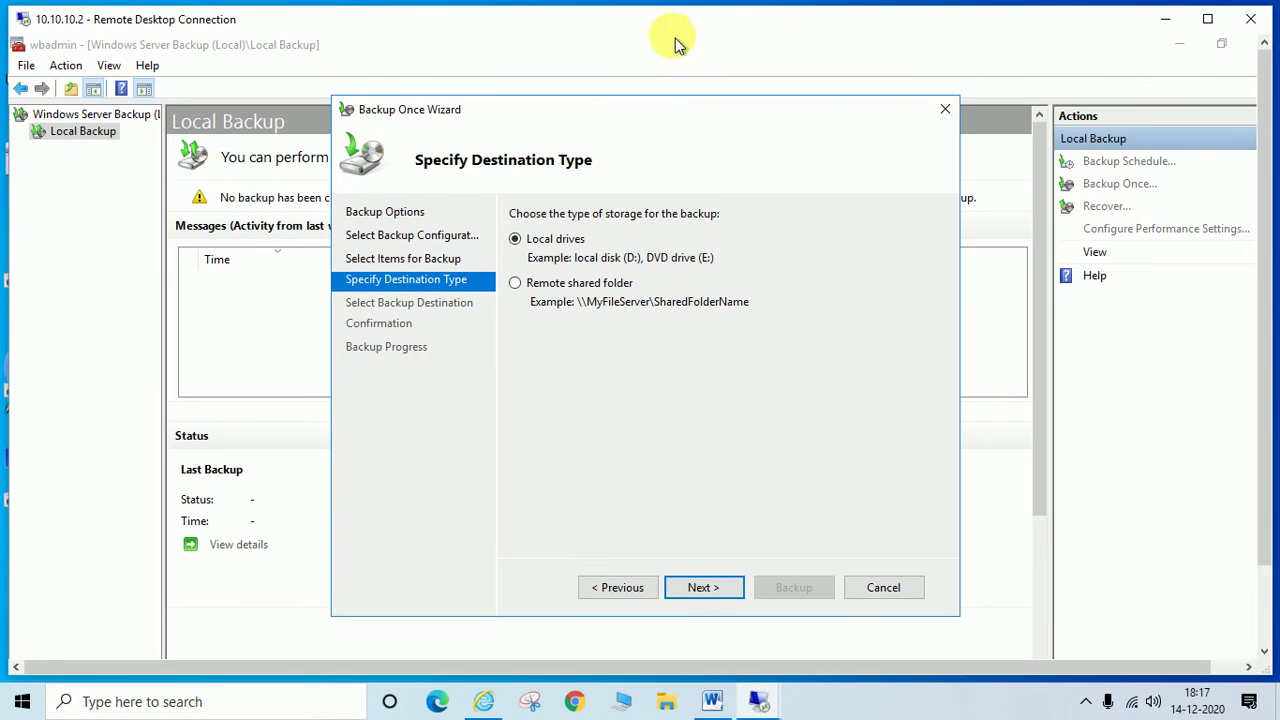
double_click(713, 30)
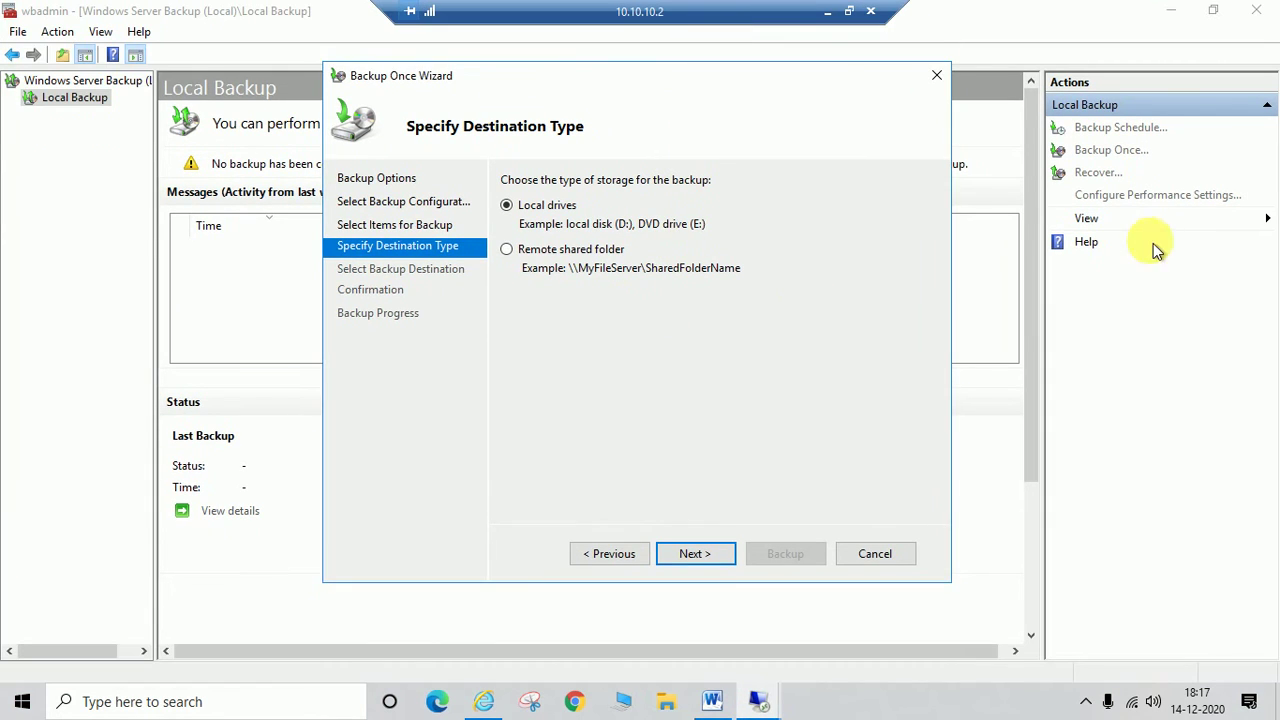
click(1034, 477)
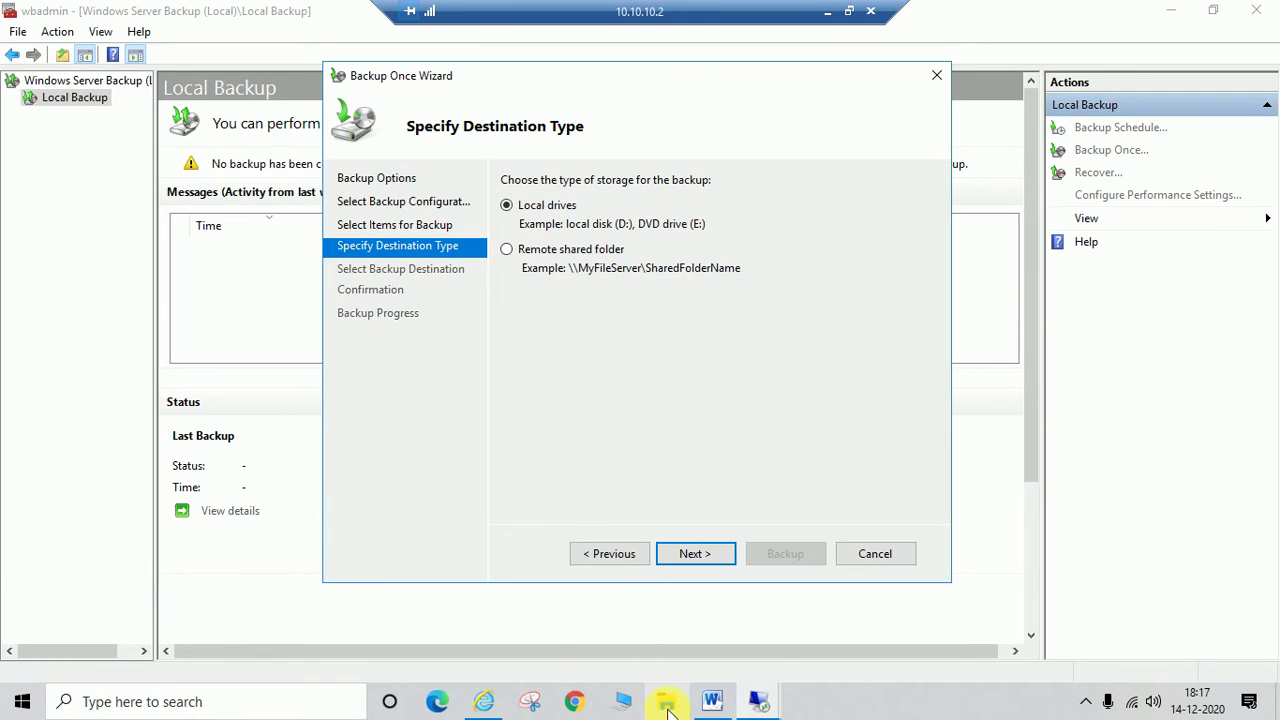
click(1228, 14)
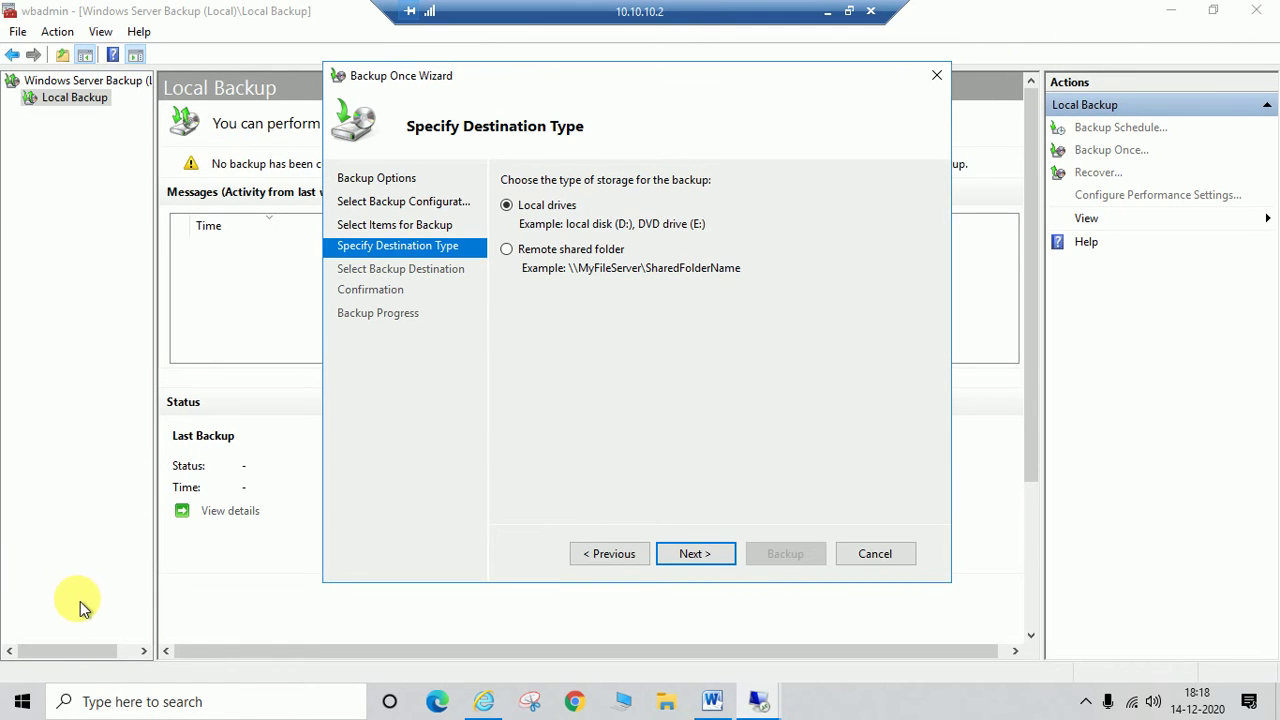
Step: Open the empty \\10.10.10.10\DC State Backup share from the server, then minimize Explorer
key(super+r)
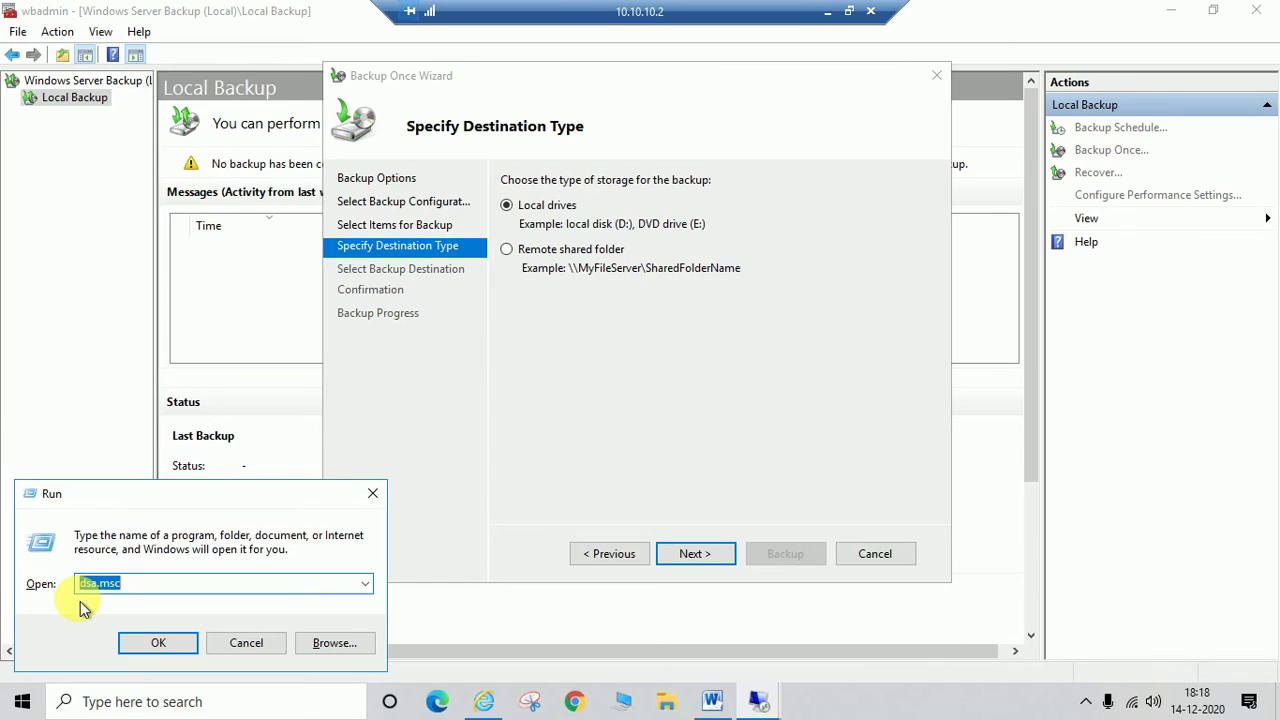
text(\\10)
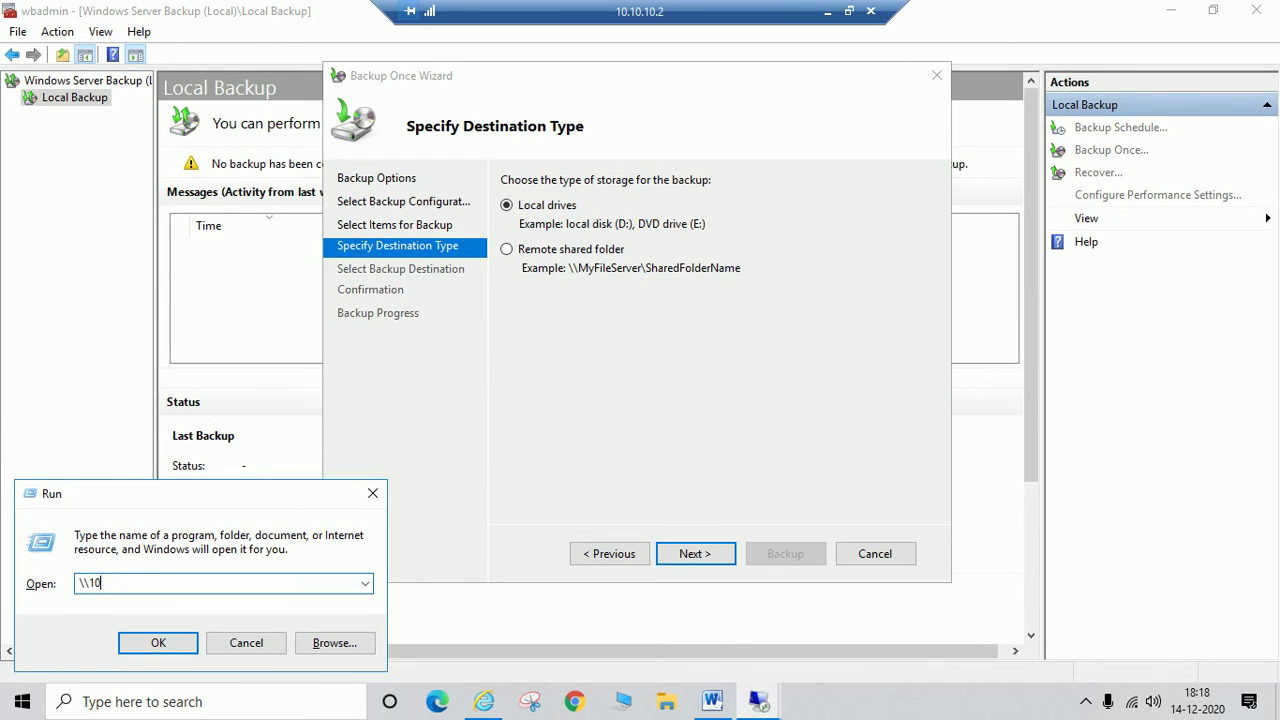
text(.101)
click(141, 644)
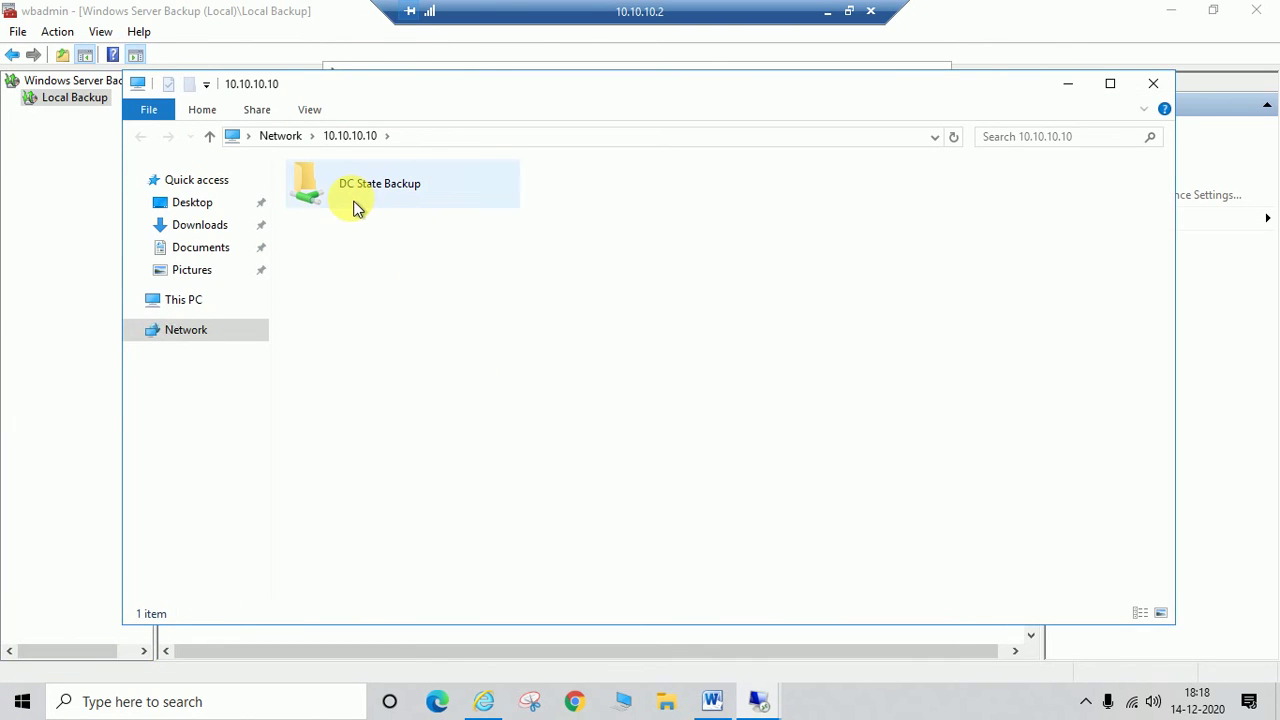
click(355, 200)
double_click(355, 200)
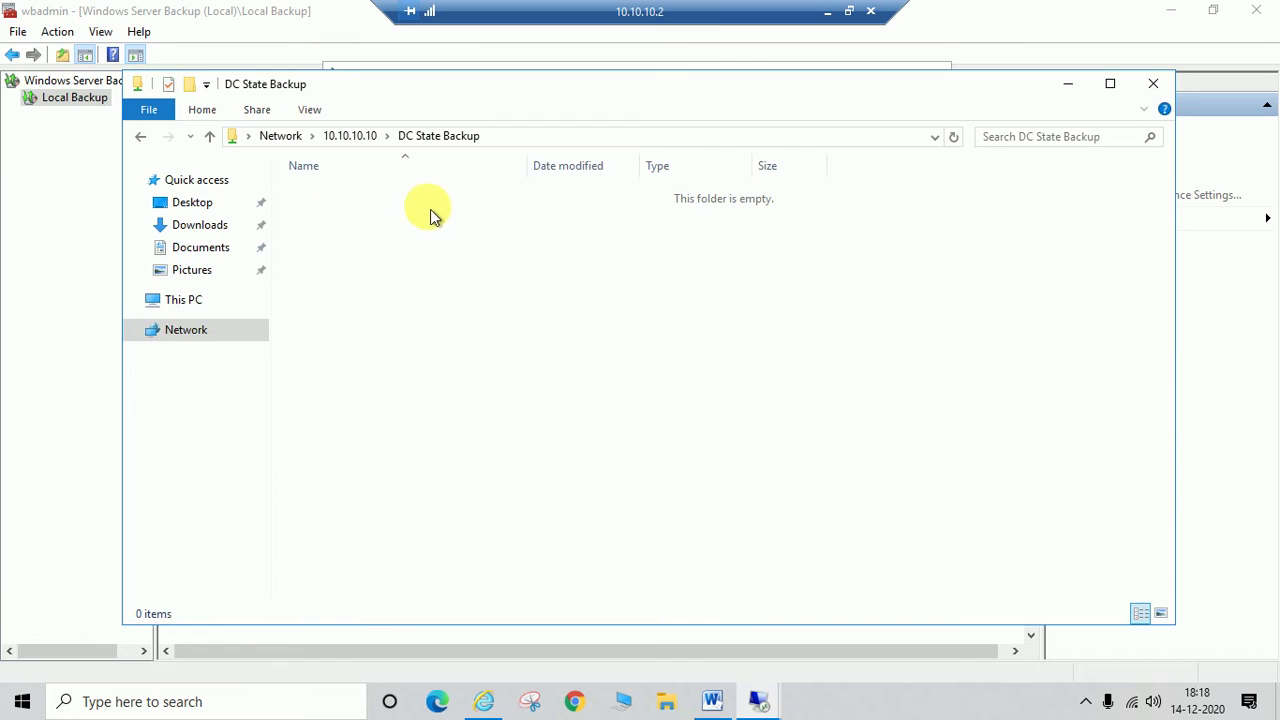
click(578, 137)
key(ctrl+c)
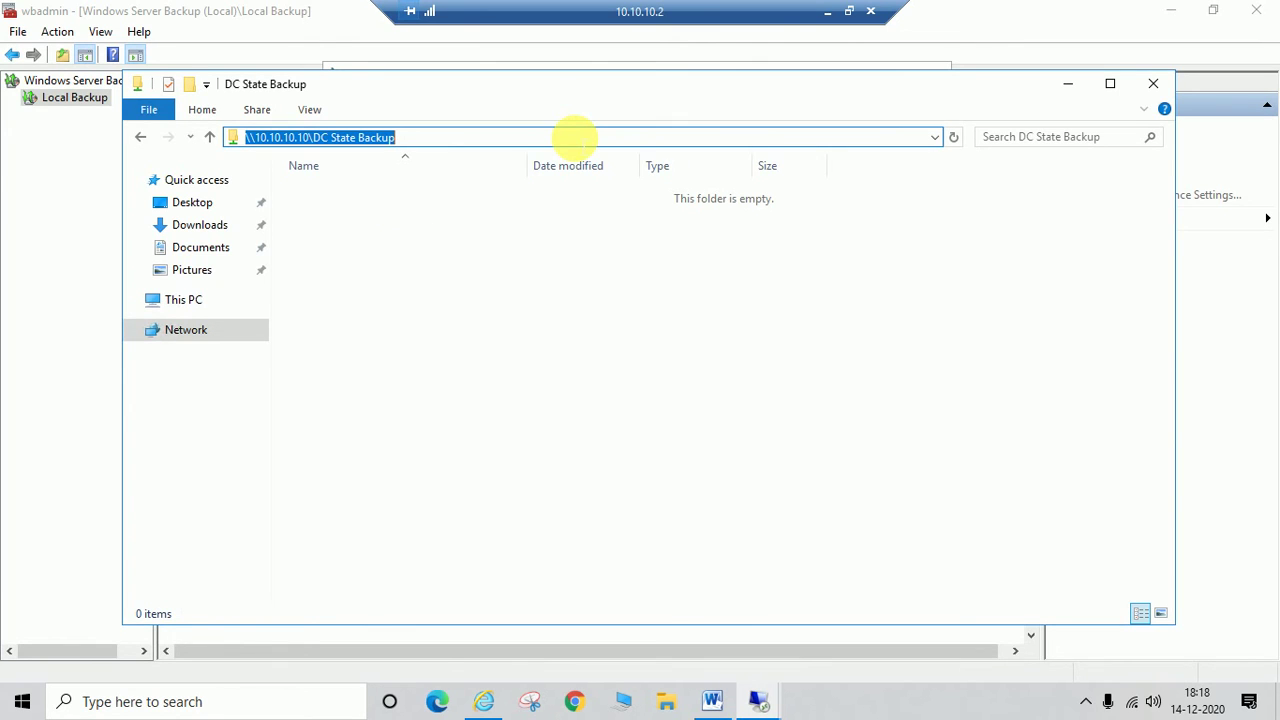
click(1074, 83)
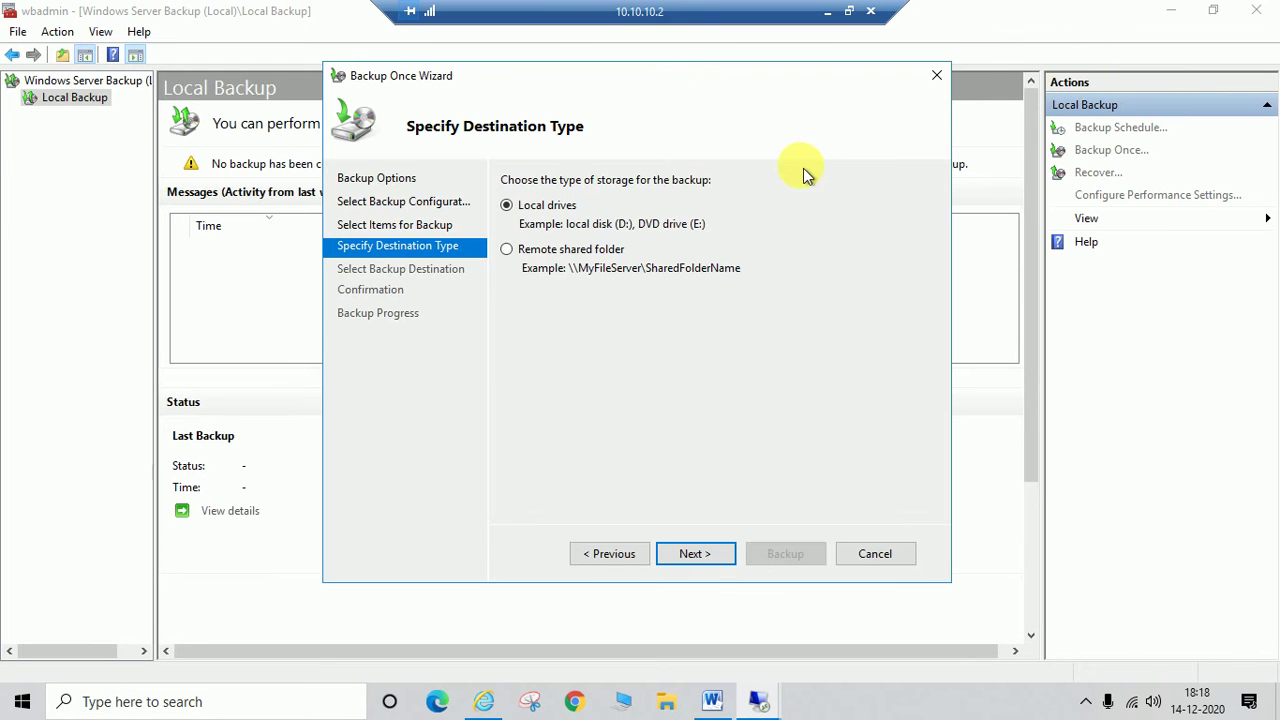
Step: Choose Remote shared folder as the backup destination type and continue
click(518, 250)
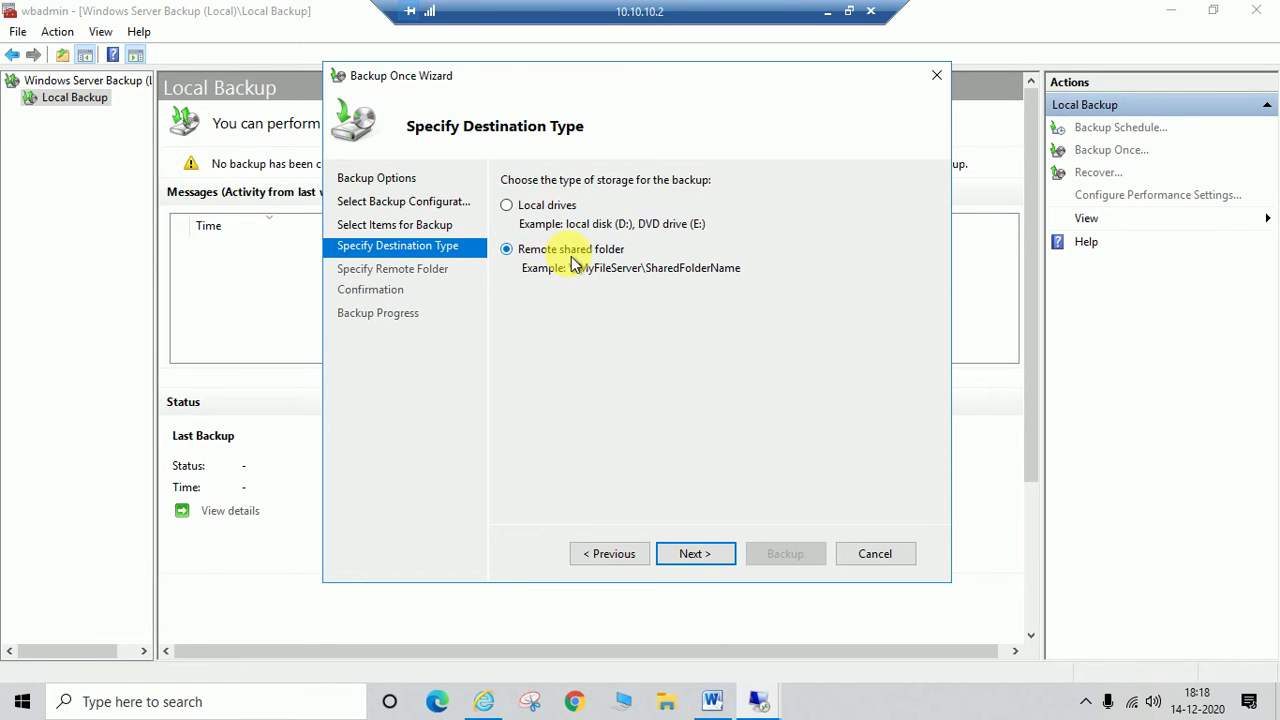
click(695, 556)
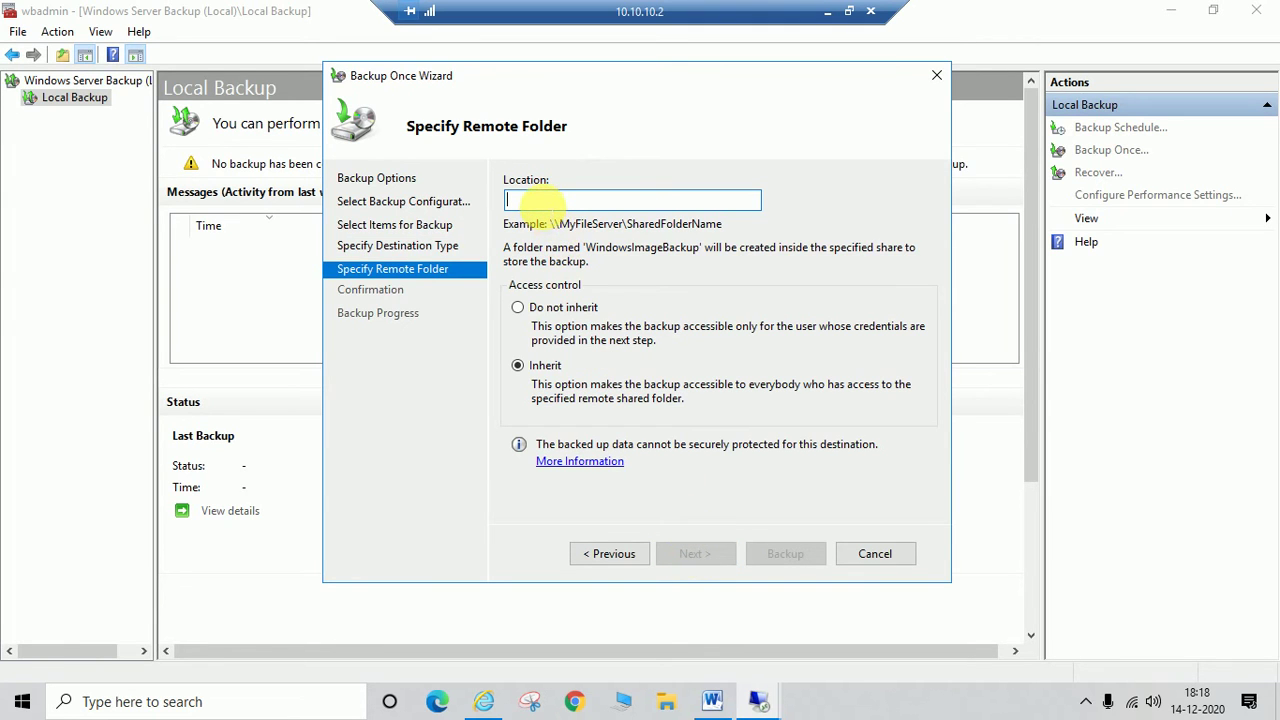
Step: Paste \\10.10.10.10\DC State Backup as the remote folder location, keeping Inherit
key(ctrl+v)
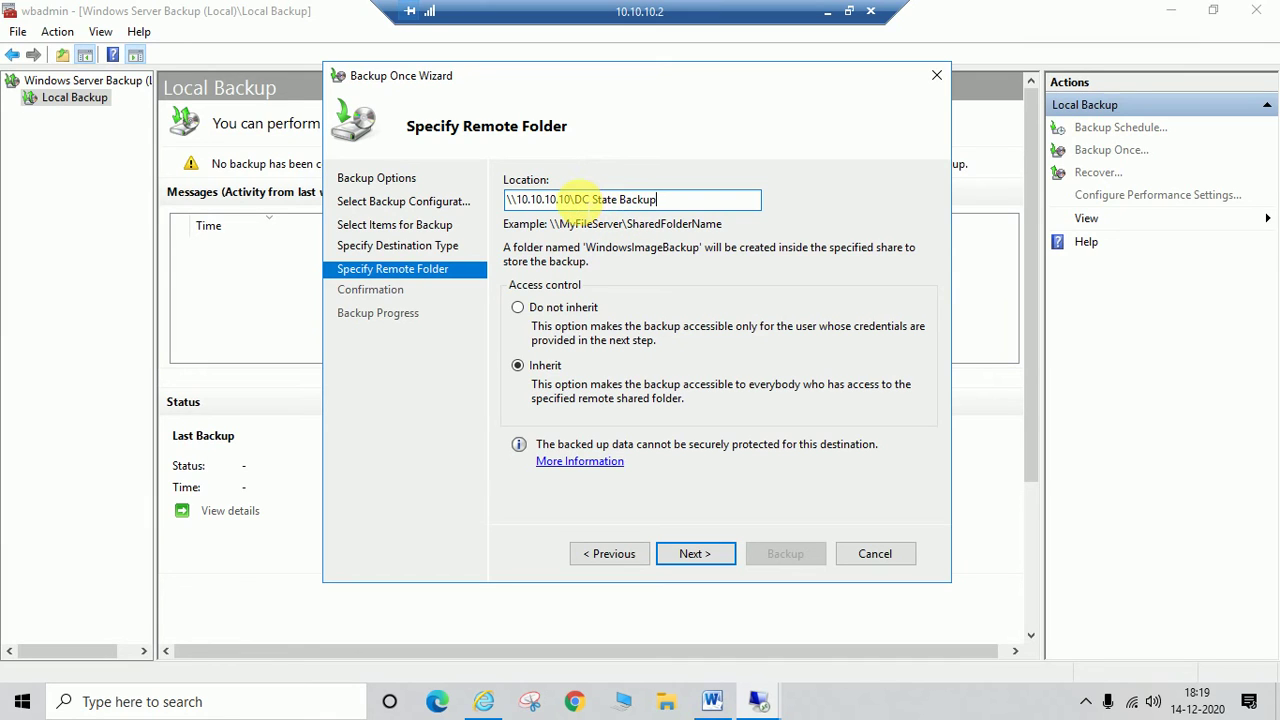
drag(583, 199, 658, 197)
click(658, 199)
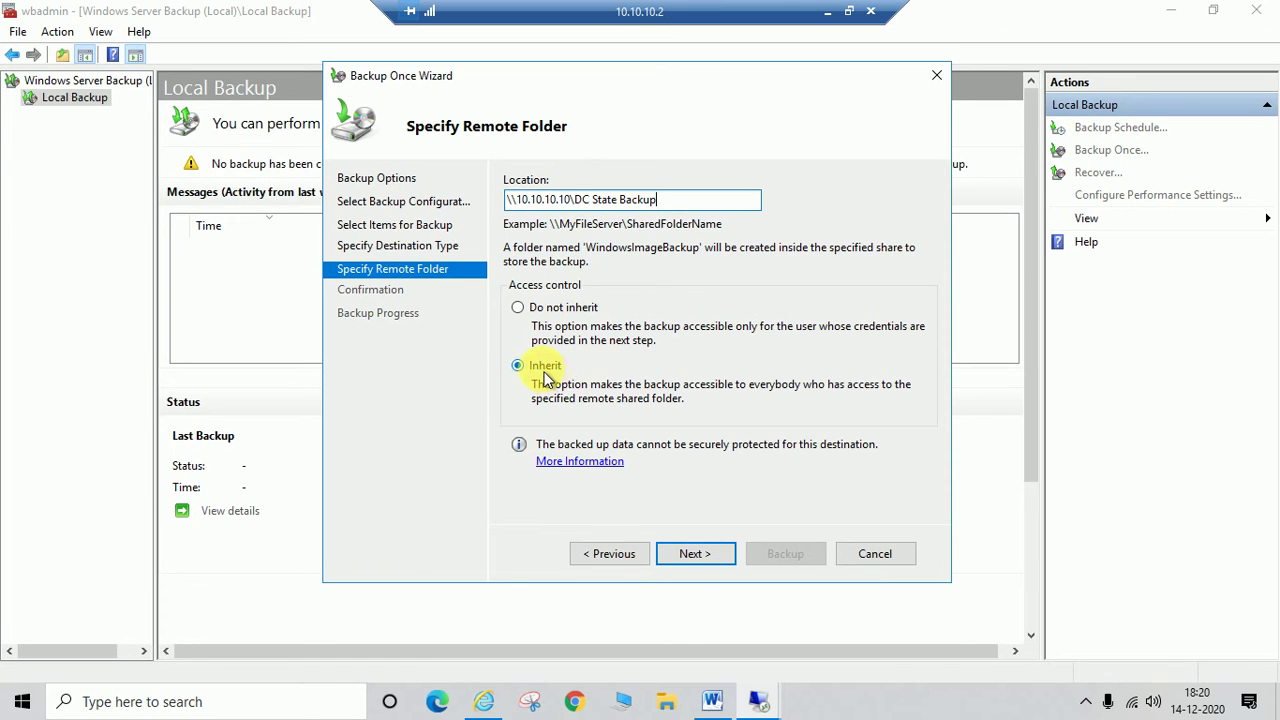
Step: Confirm the settings and start the System state backup to the remote share
click(688, 557)
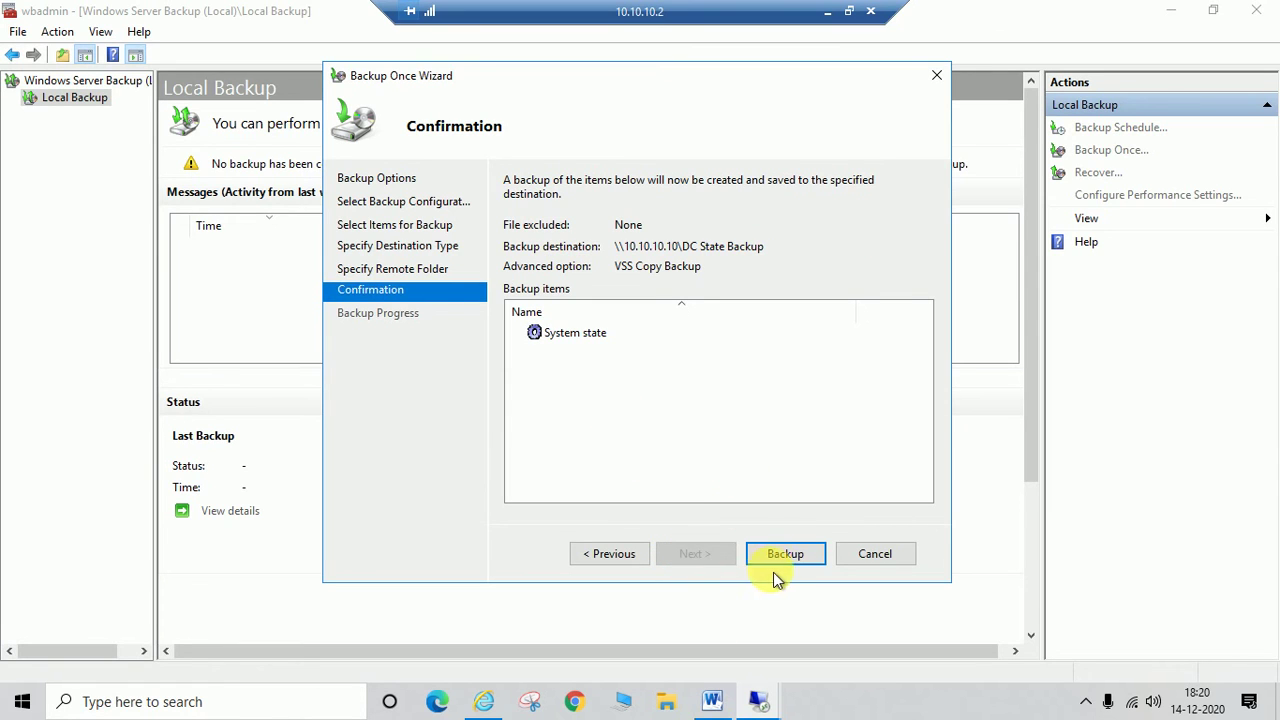
click(788, 551)
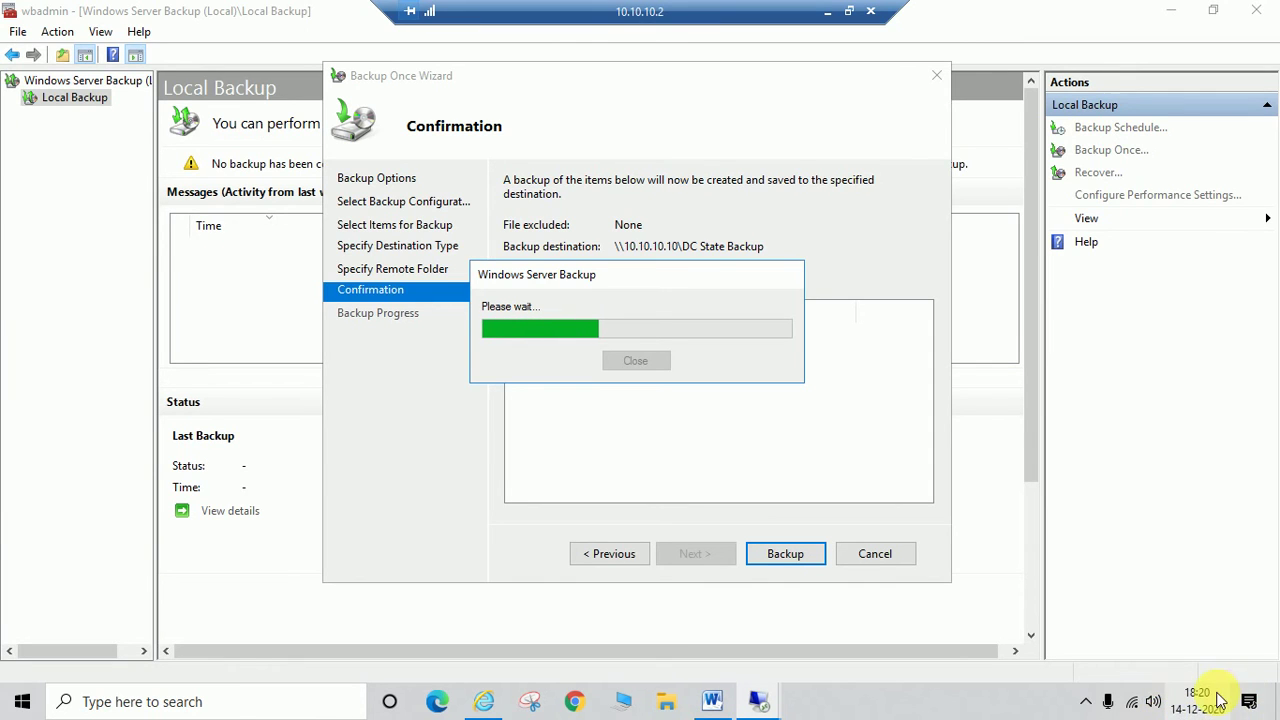
click(1086, 701)
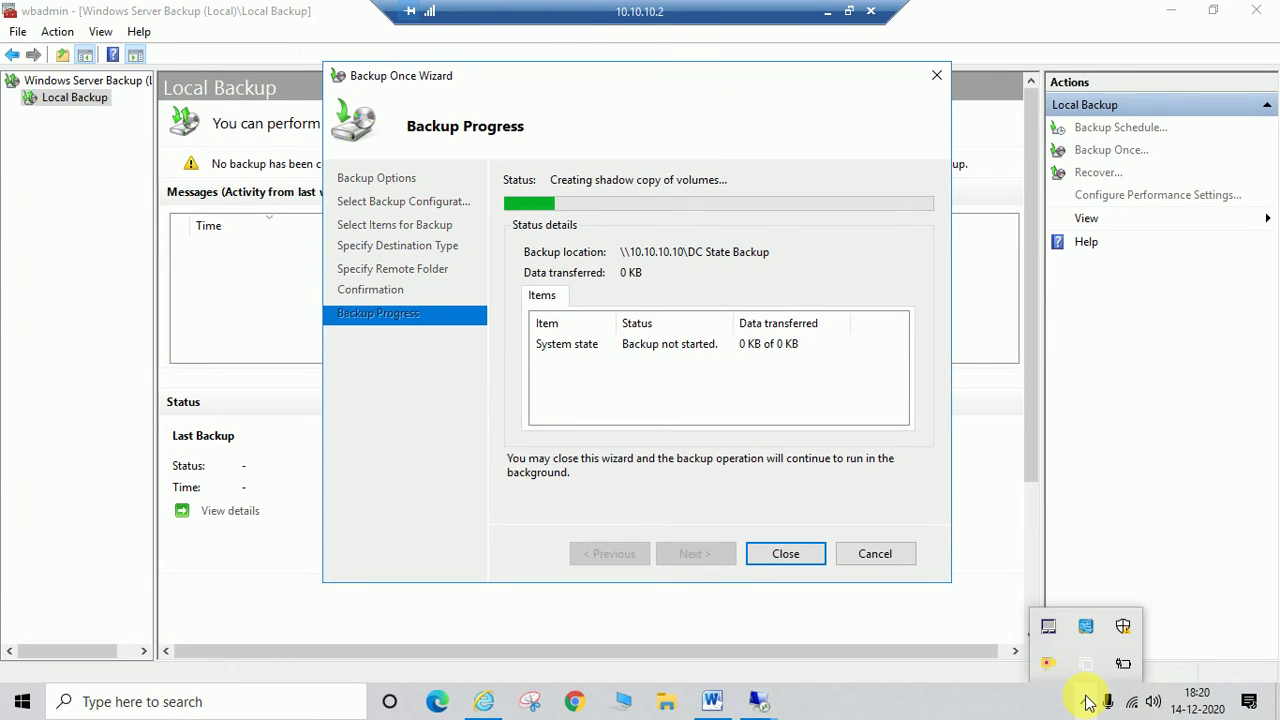
click(1086, 700)
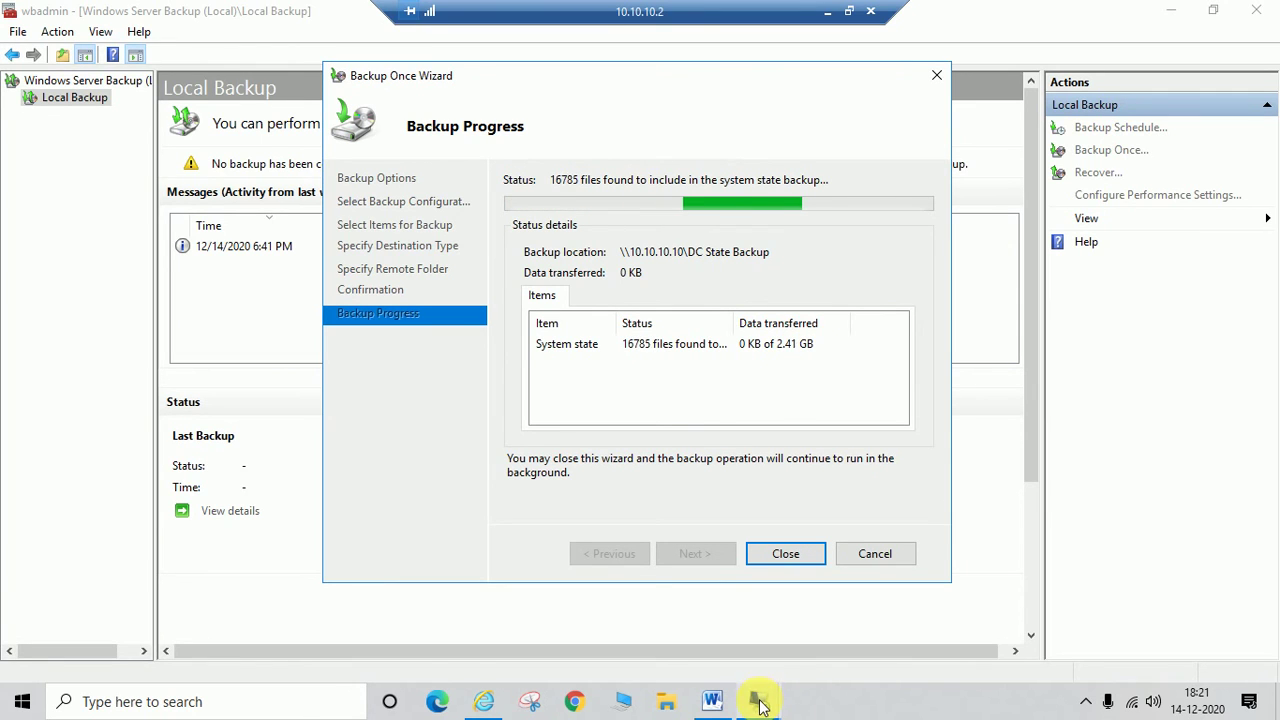
Step: On the 10.10.10.10 client, inspect WindowsImageBackup\DC inside DC State Backup, then minimize that session
mouse_move(760, 703)
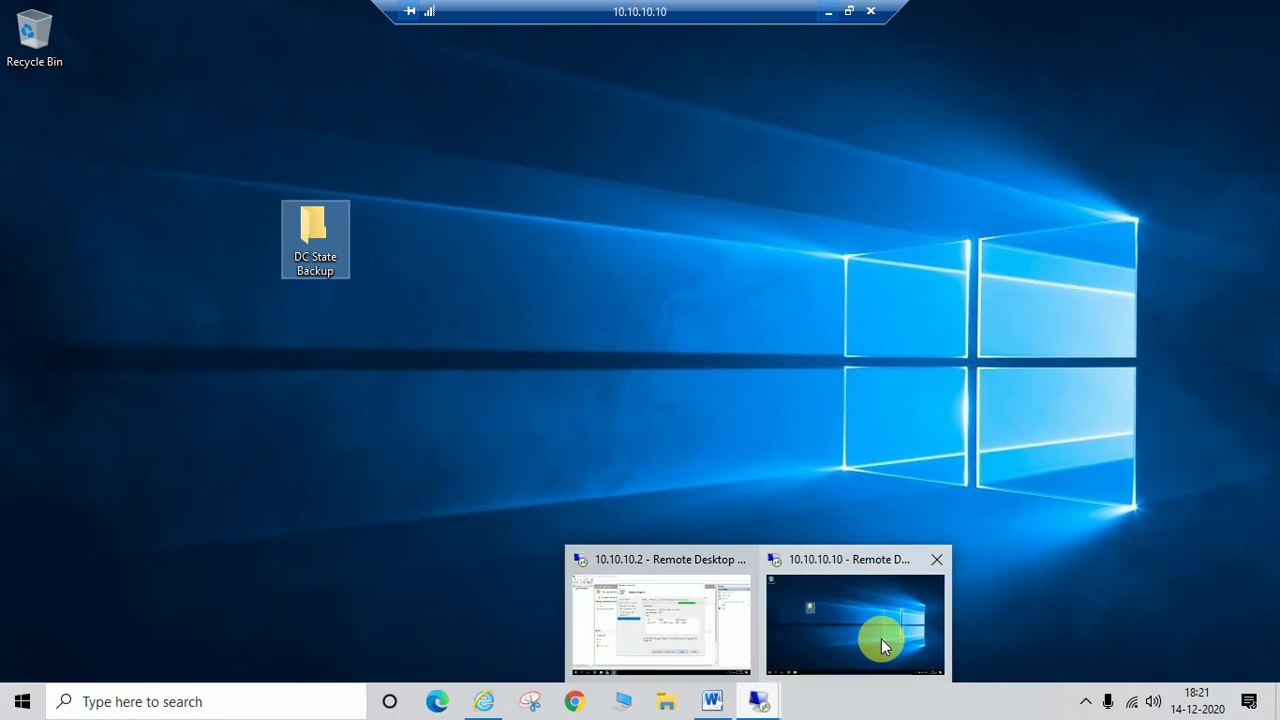
click(881, 638)
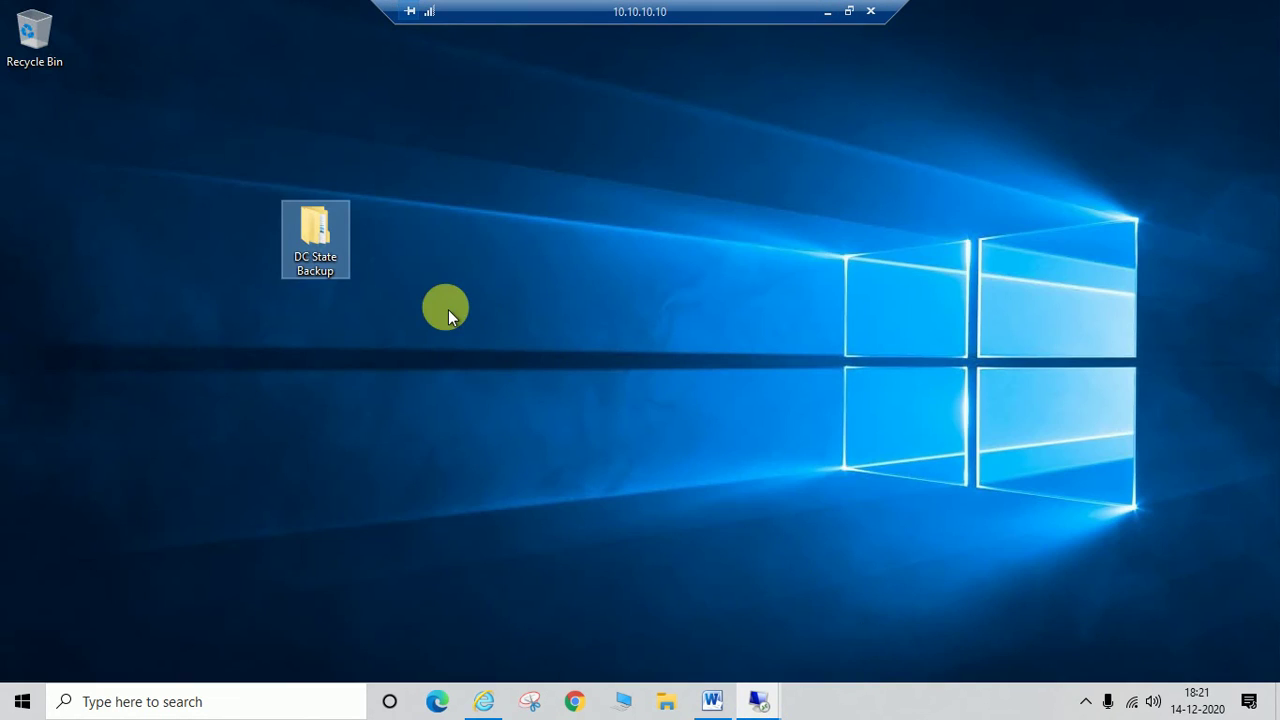
double_click(315, 268)
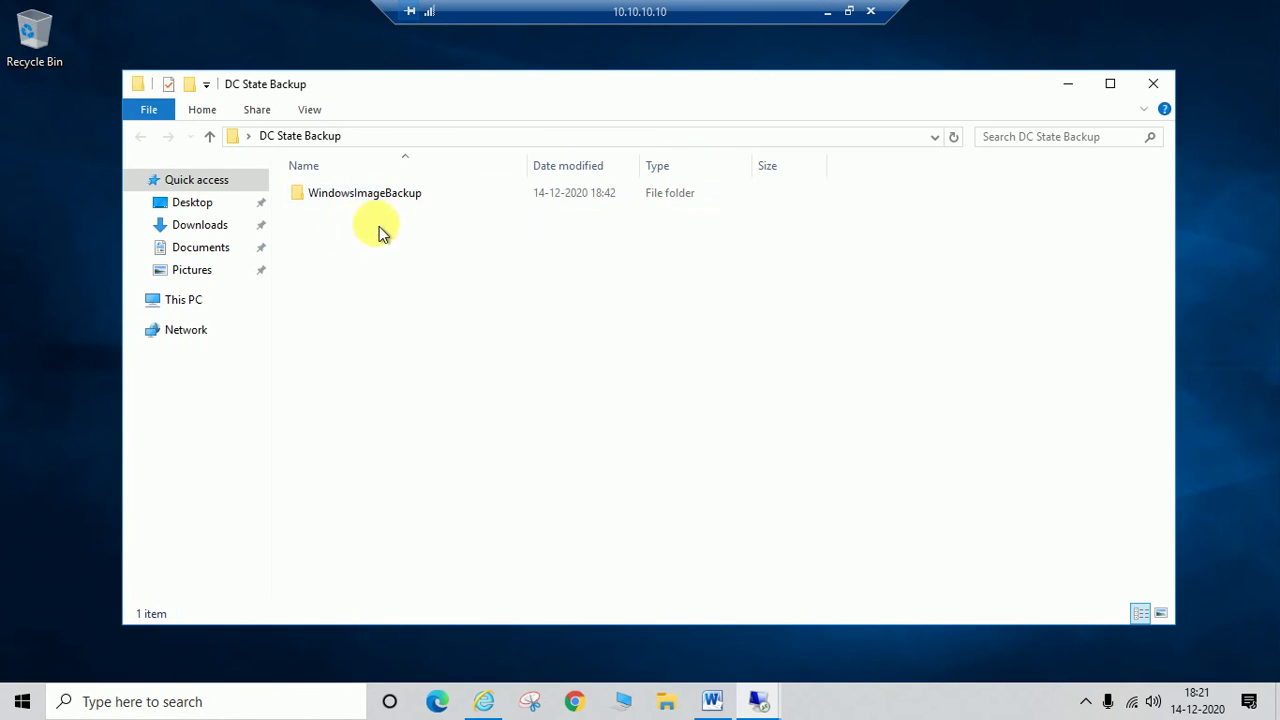
click(335, 200)
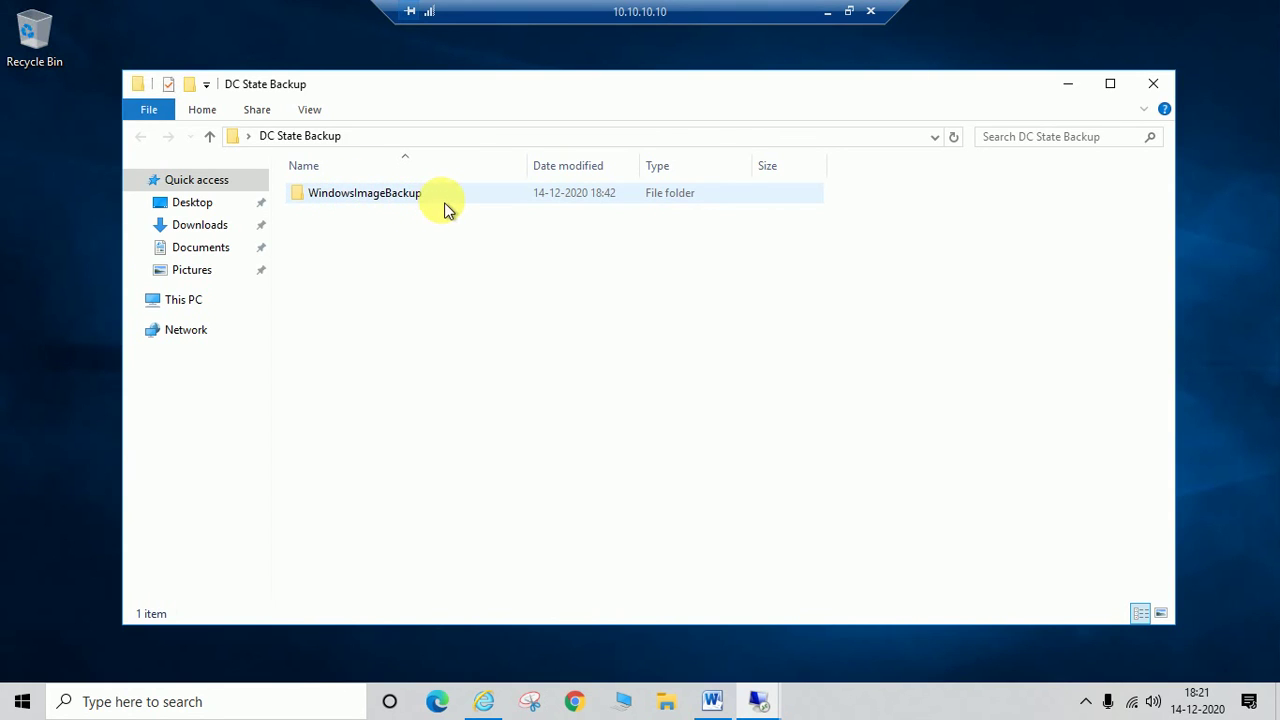
double_click(400, 206)
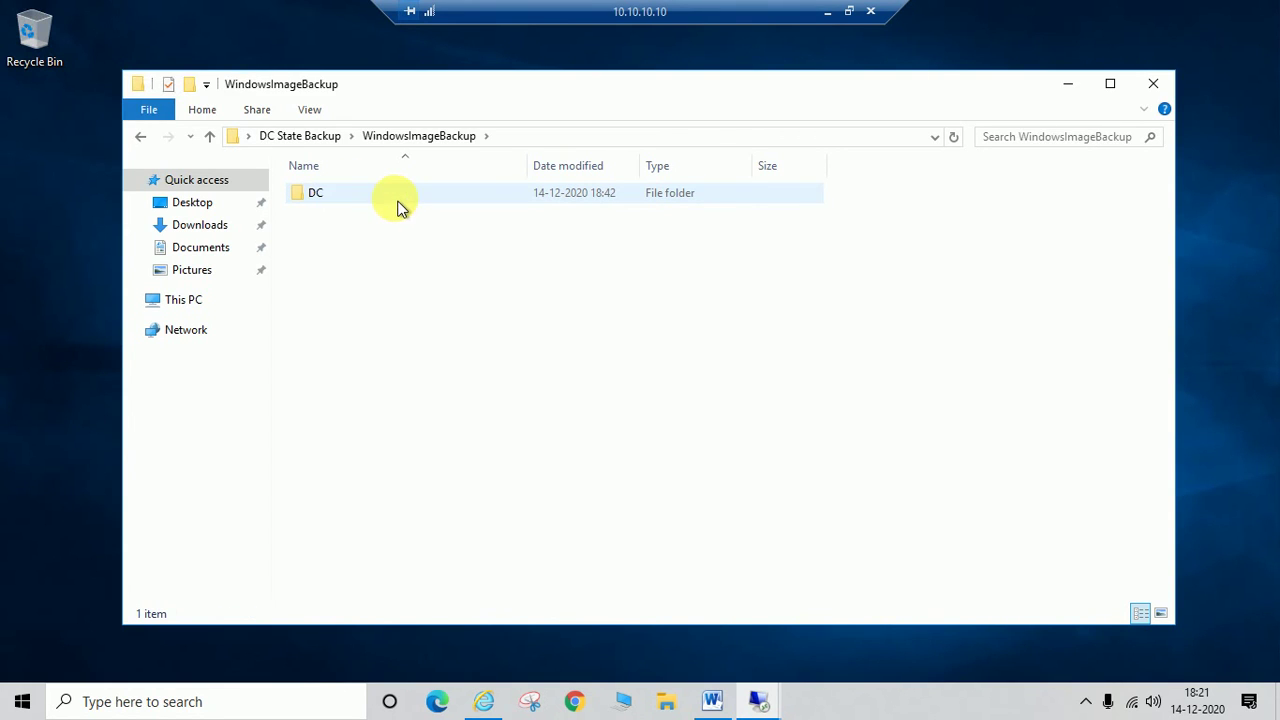
click(345, 203)
double_click(345, 203)
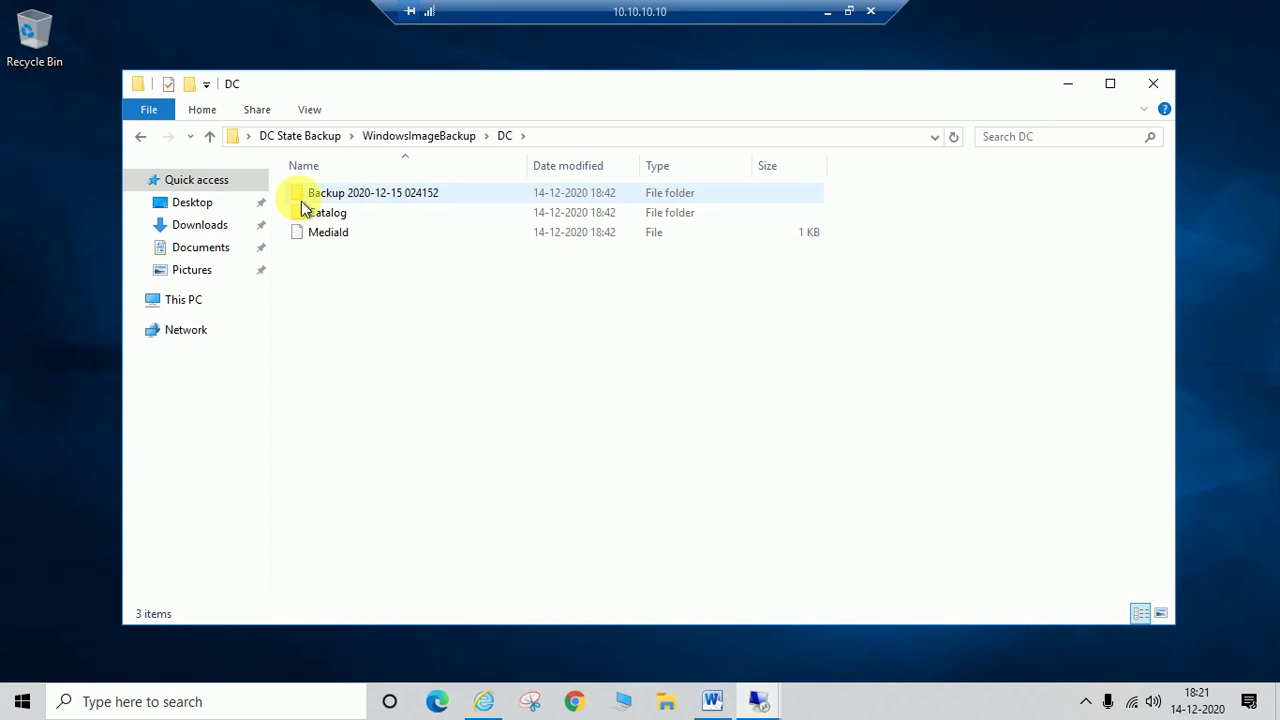
click(141, 139)
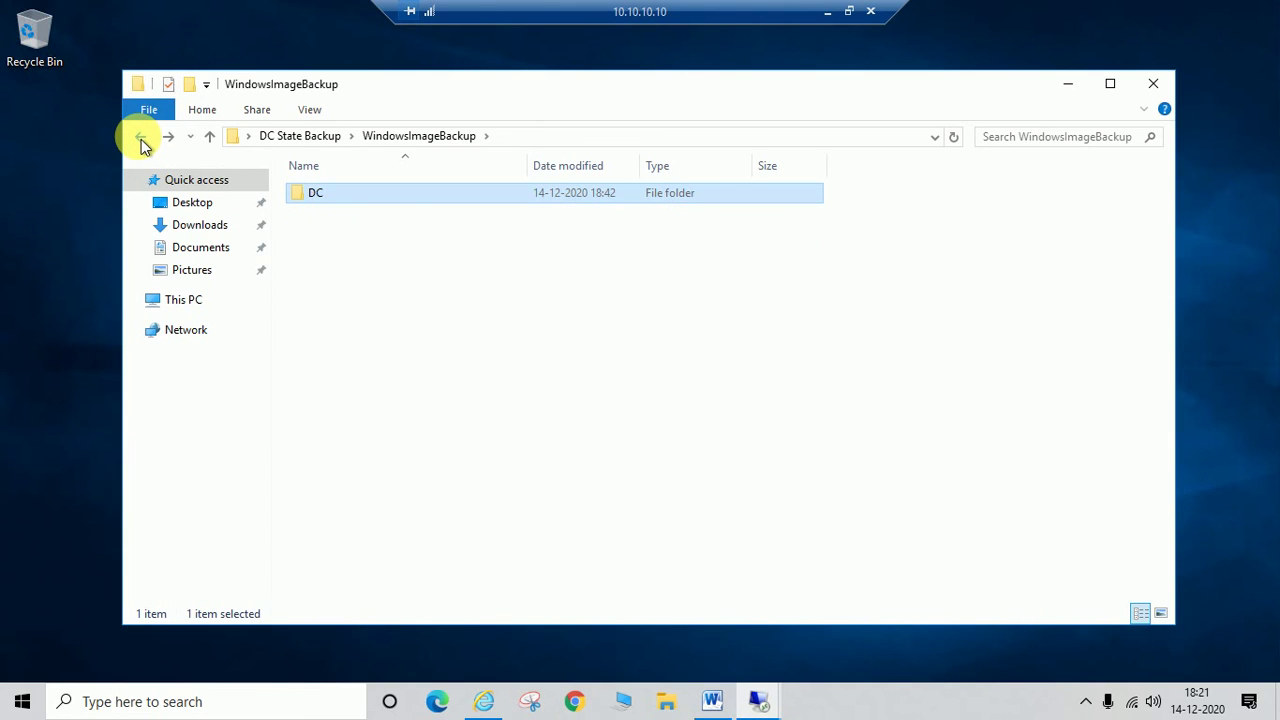
click(141, 139)
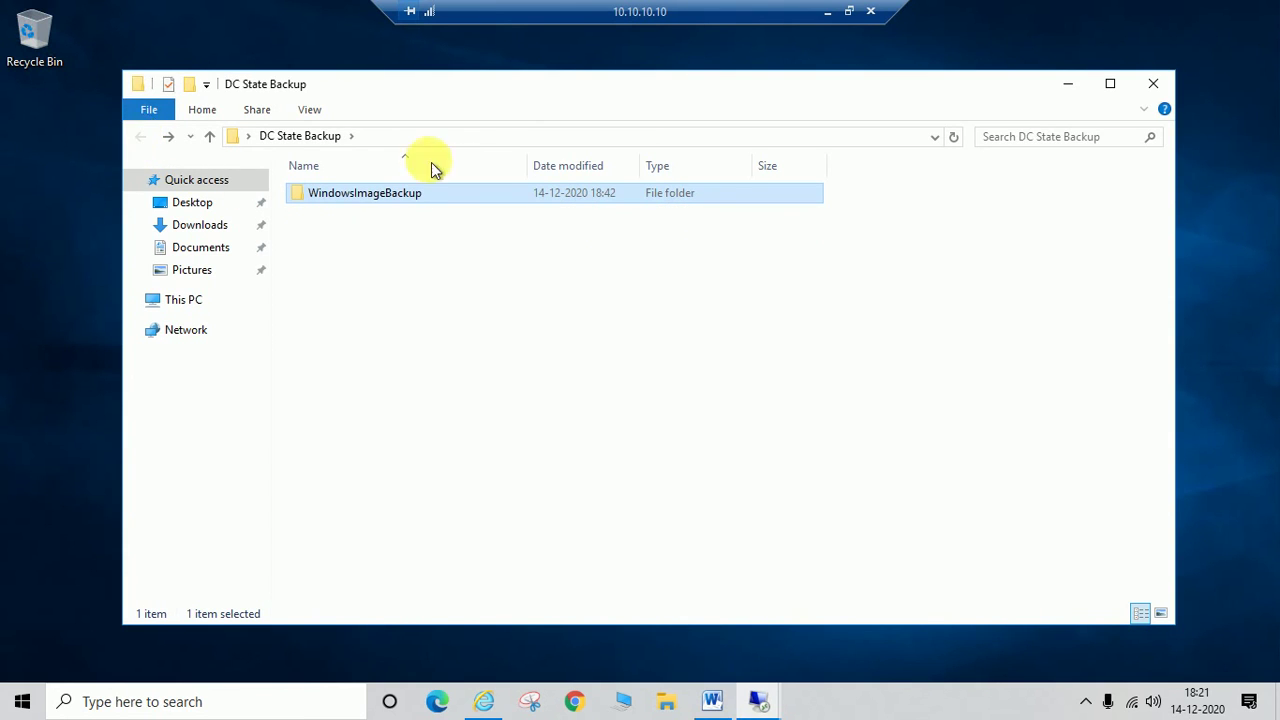
click(828, 18)
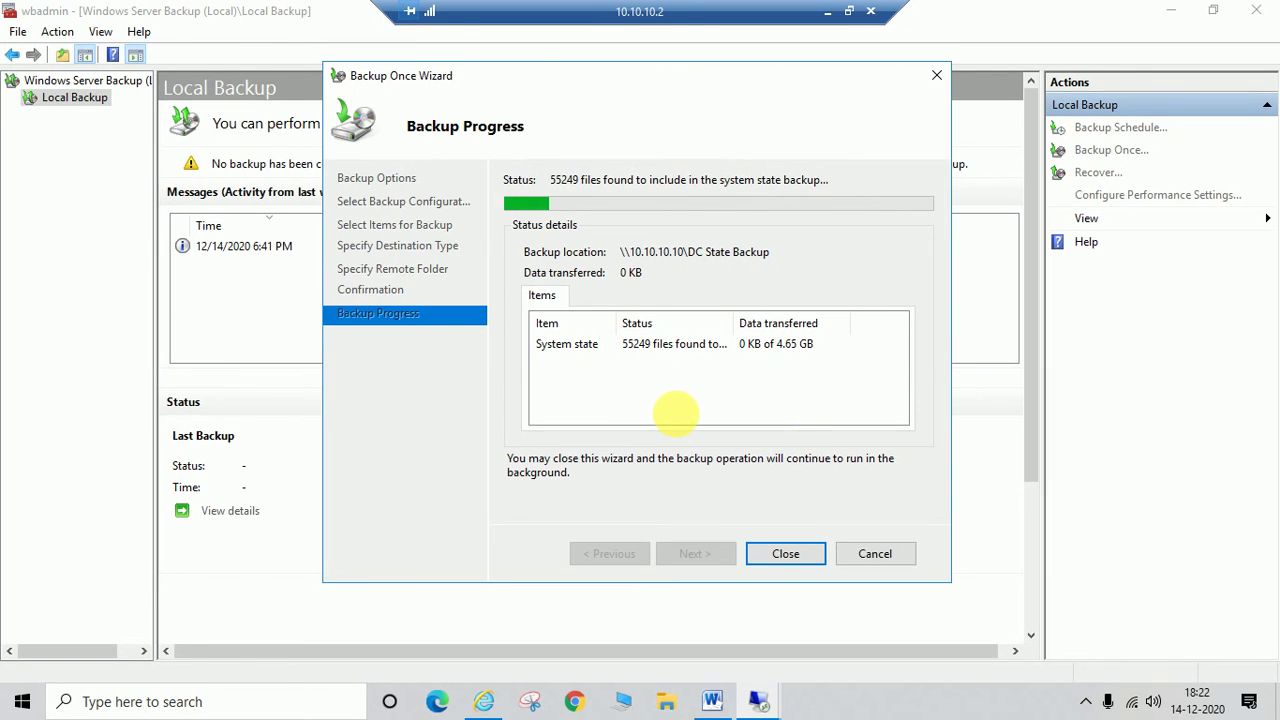
Step: Let the System state backup to \\10.10.10.10\DC State Backup finish and close its details
click(1087, 702)
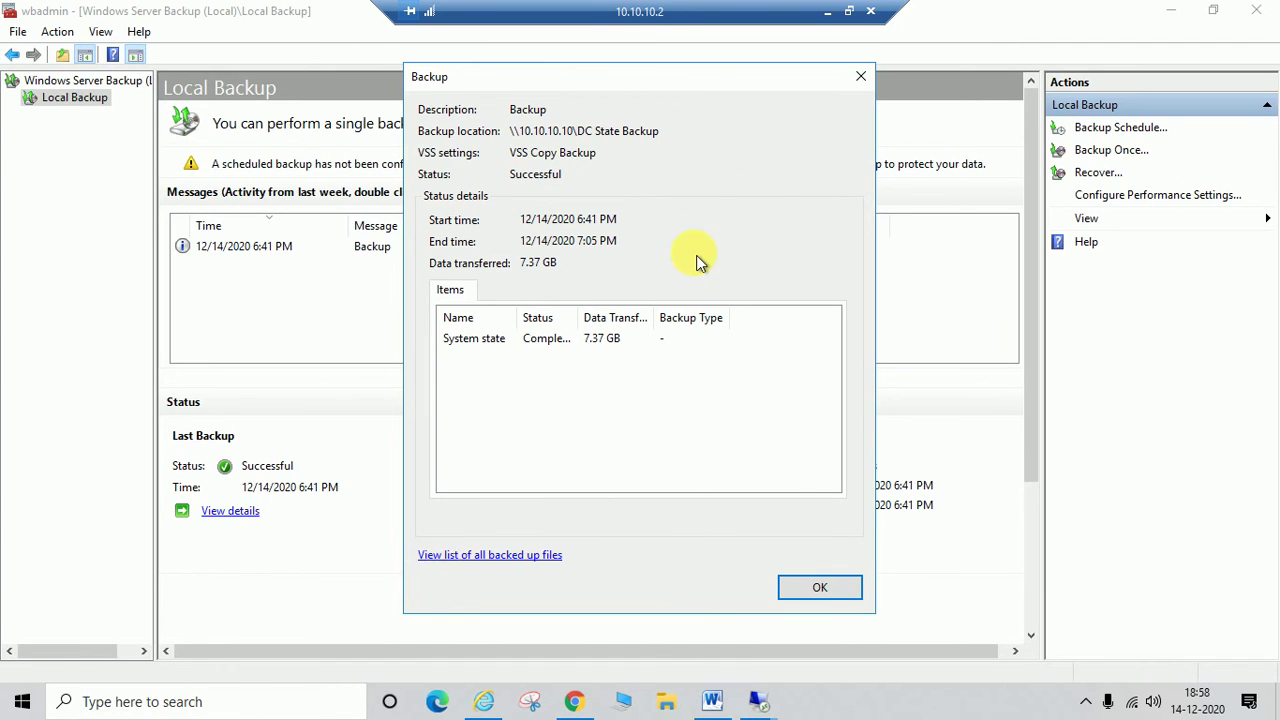
click(826, 586)
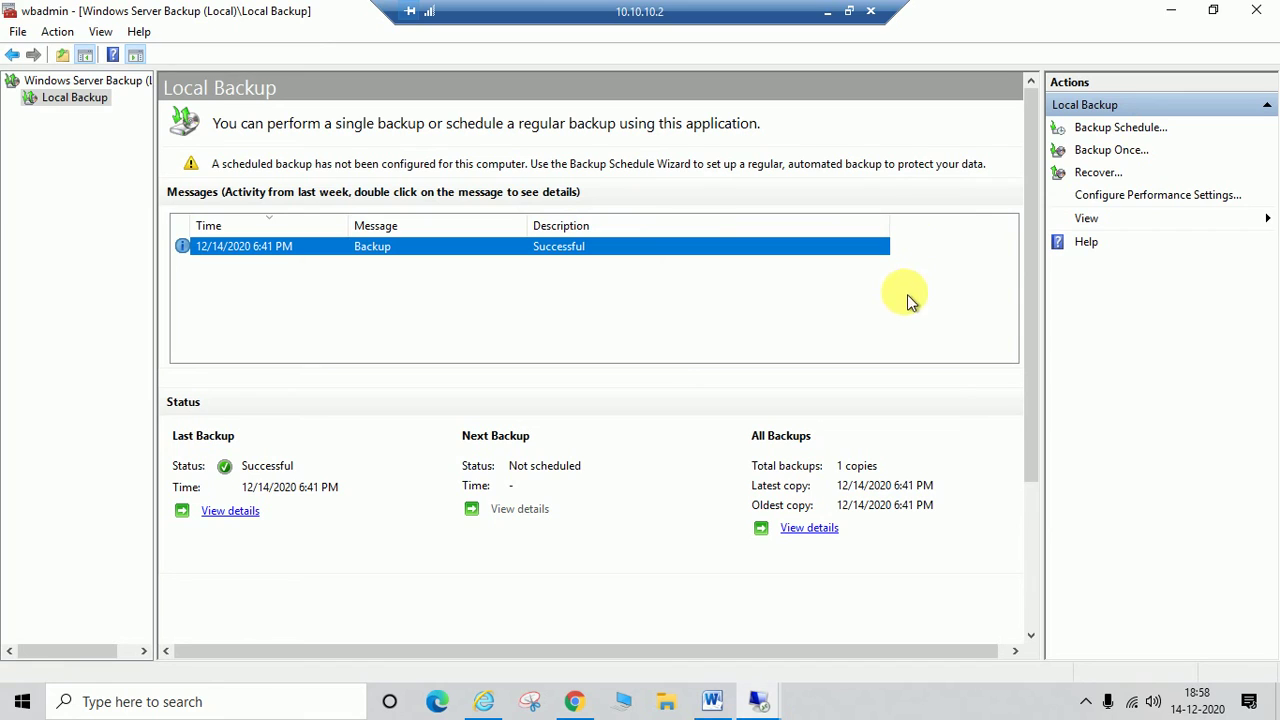
Step: Start a new Backup Once custom backup with System state as the only item
click(1101, 155)
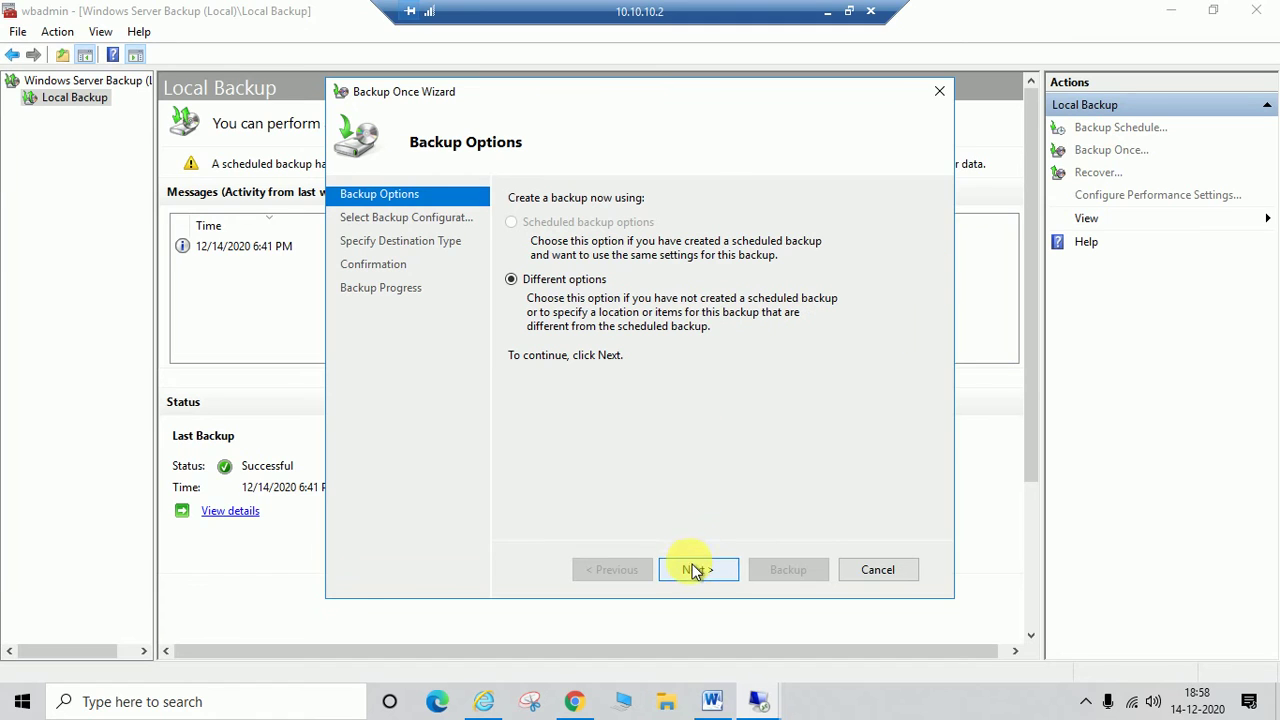
click(695, 569)
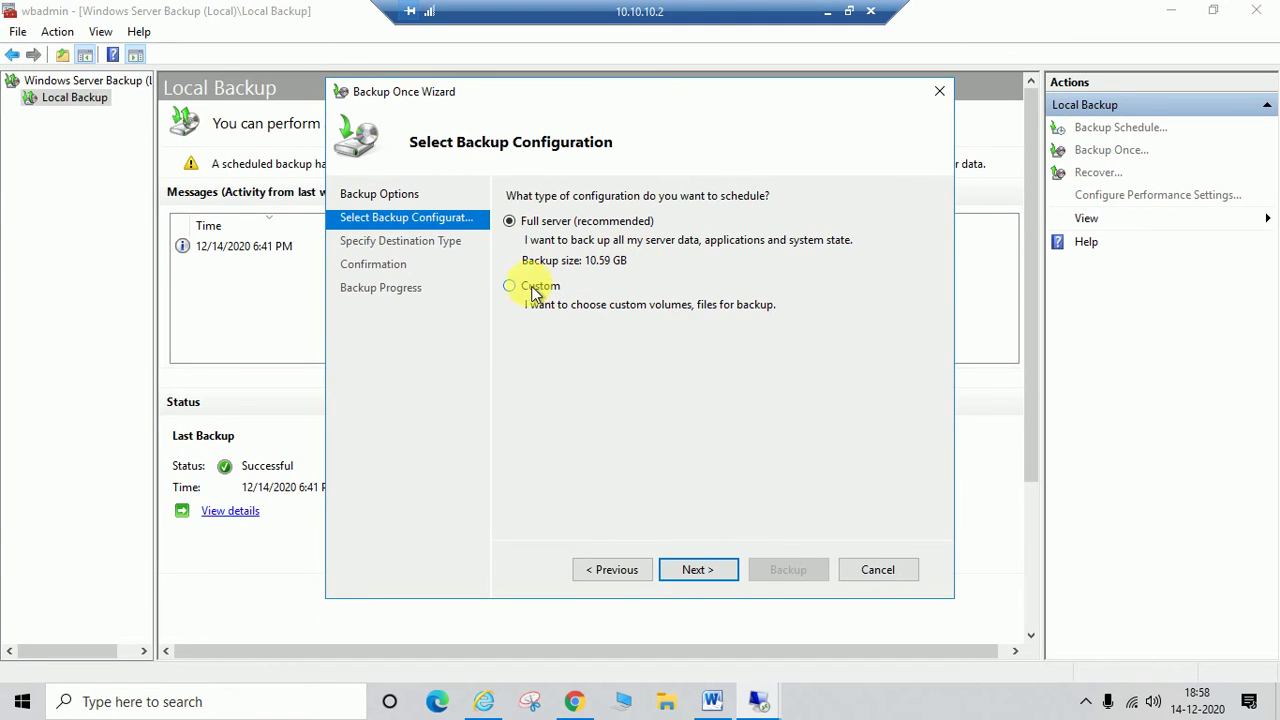
click(509, 286)
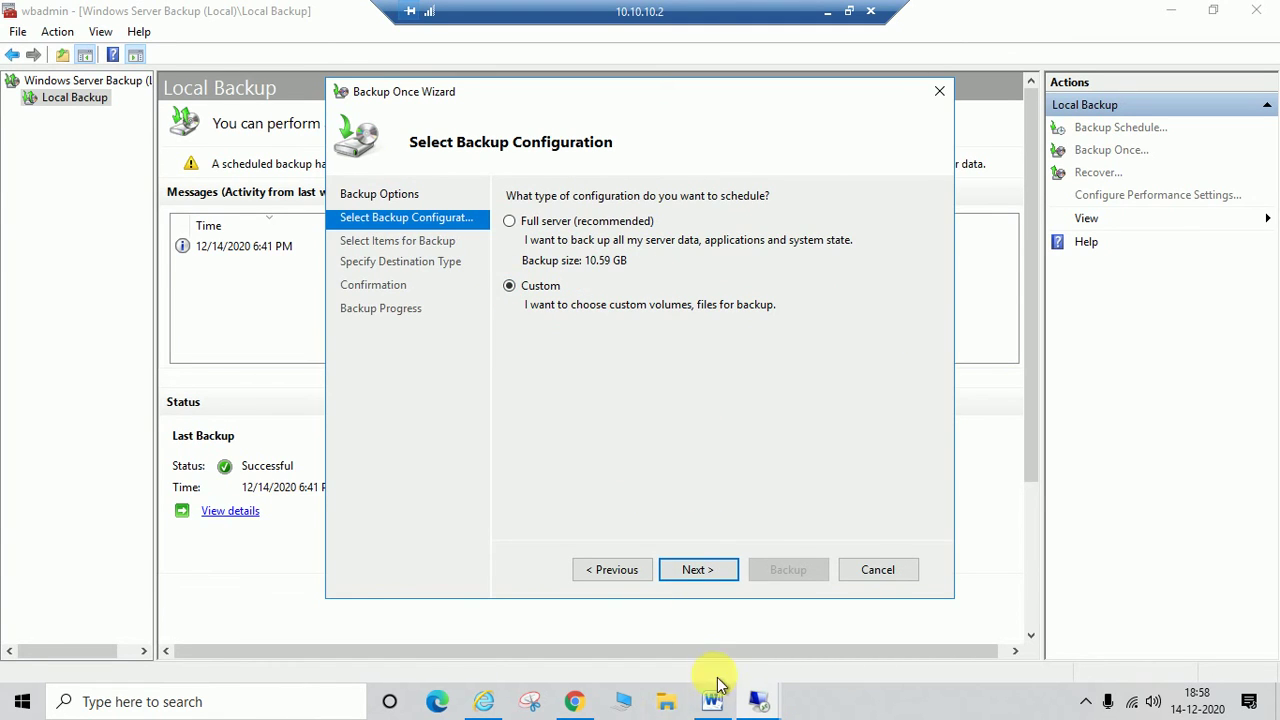
click(692, 574)
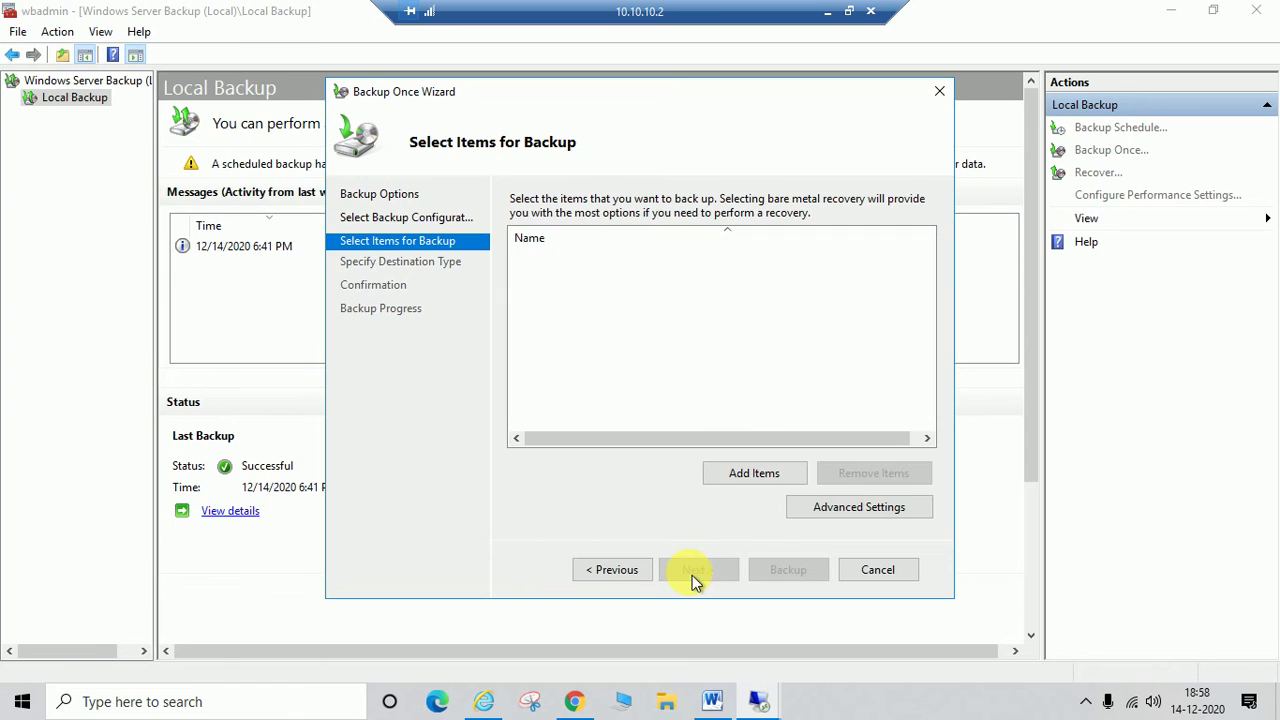
click(752, 473)
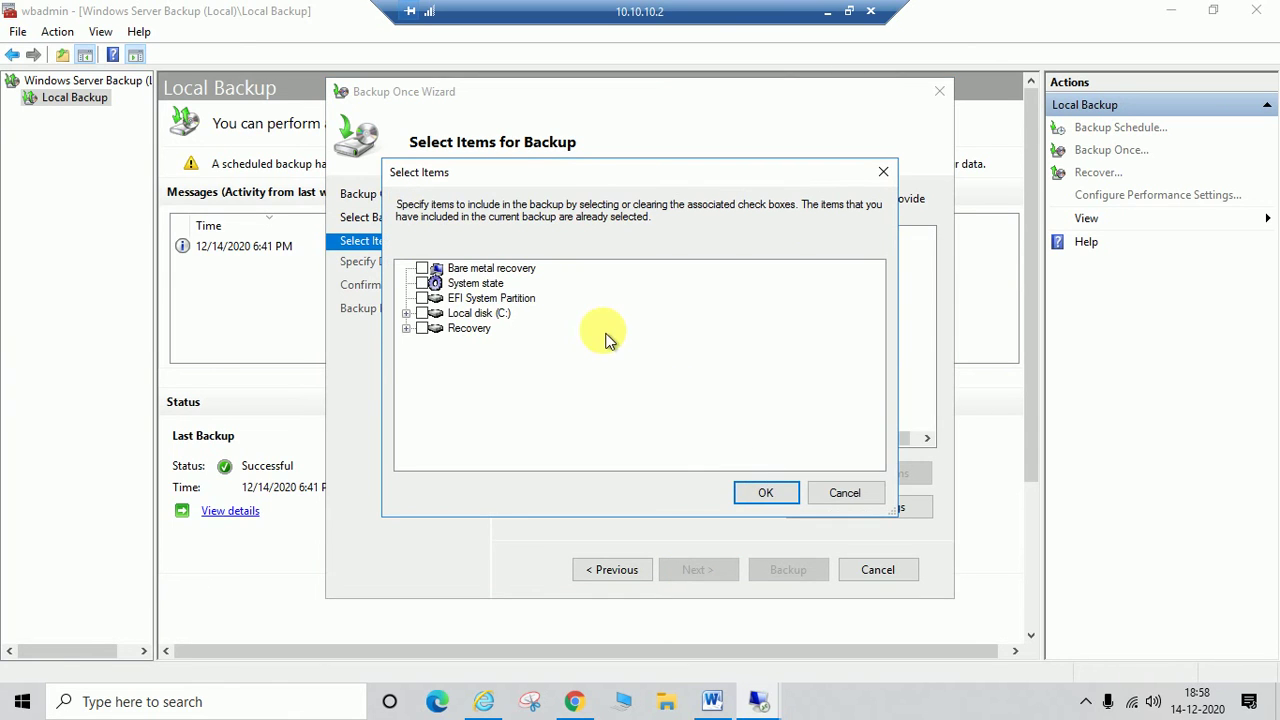
click(435, 285)
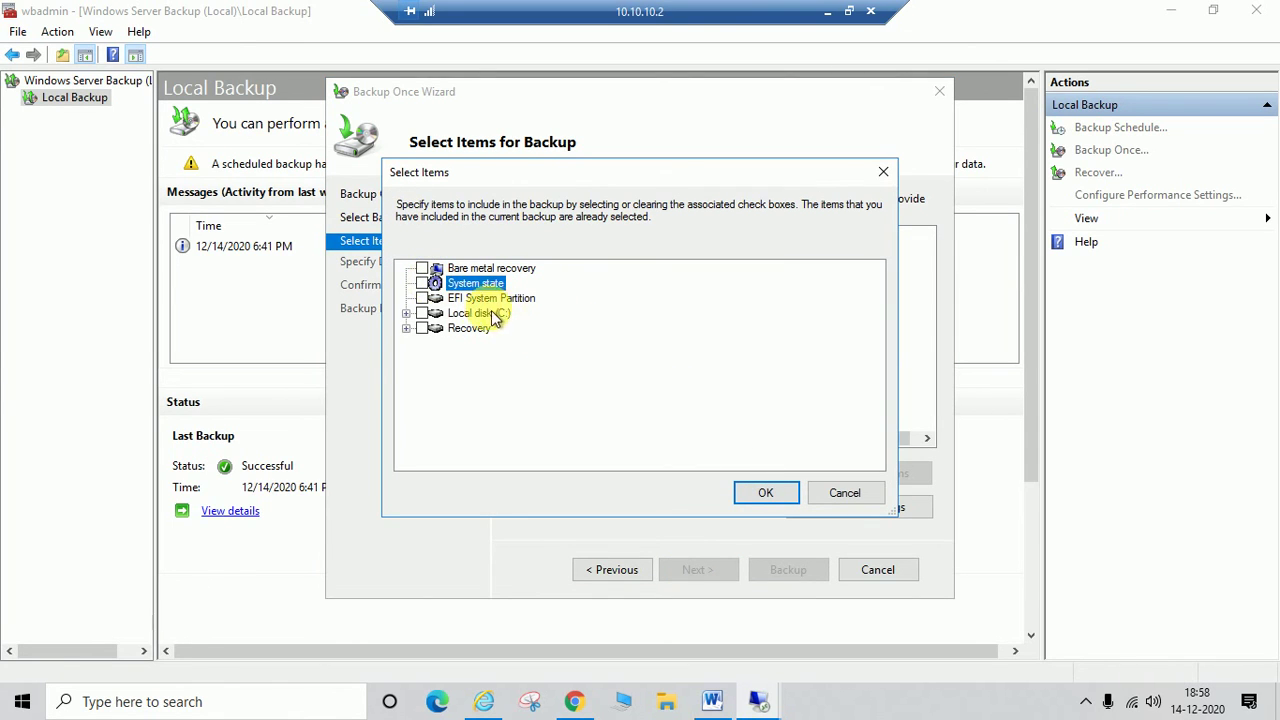
click(424, 285)
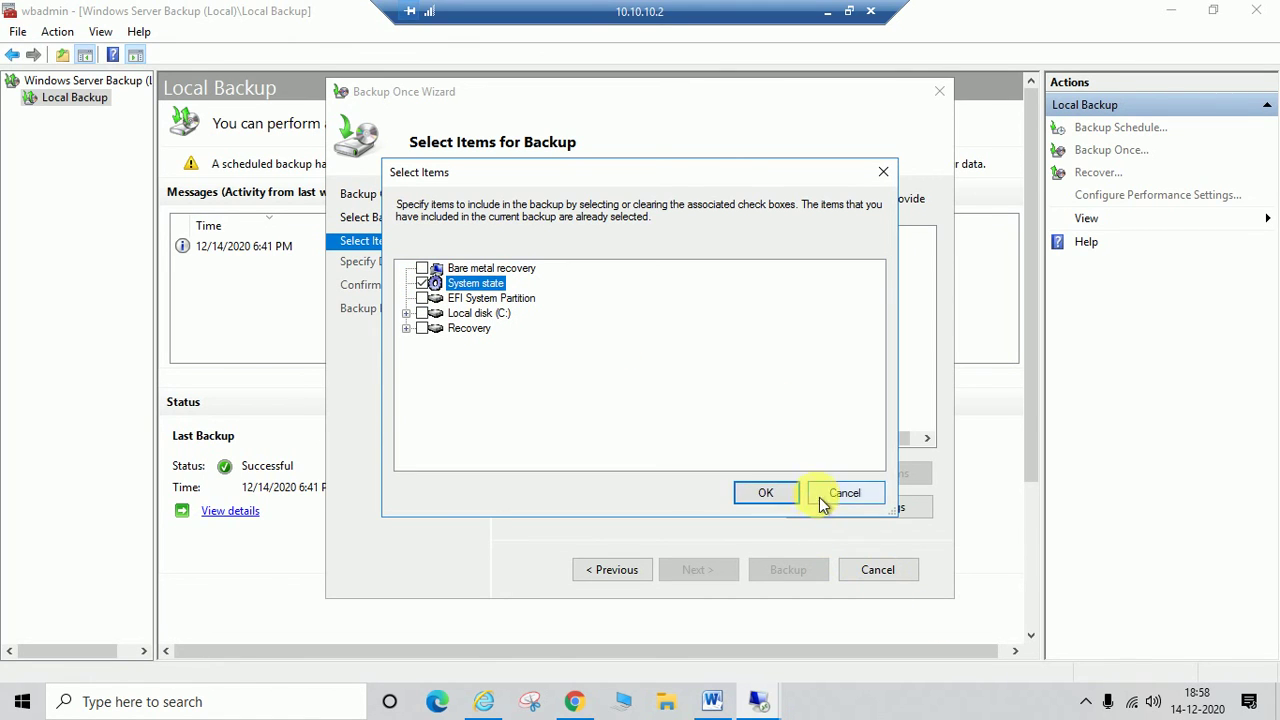
click(774, 492)
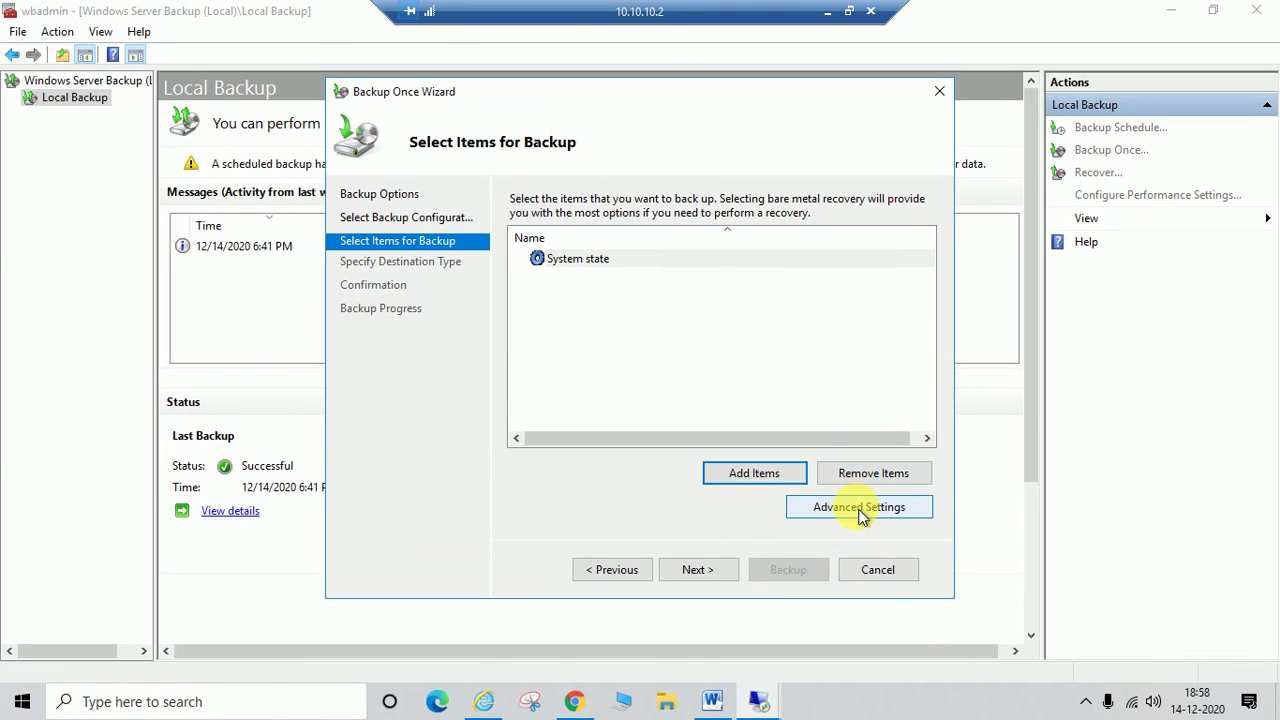
Step: Set the advanced VSS setting to VSS full Backup and confirm it
click(858, 508)
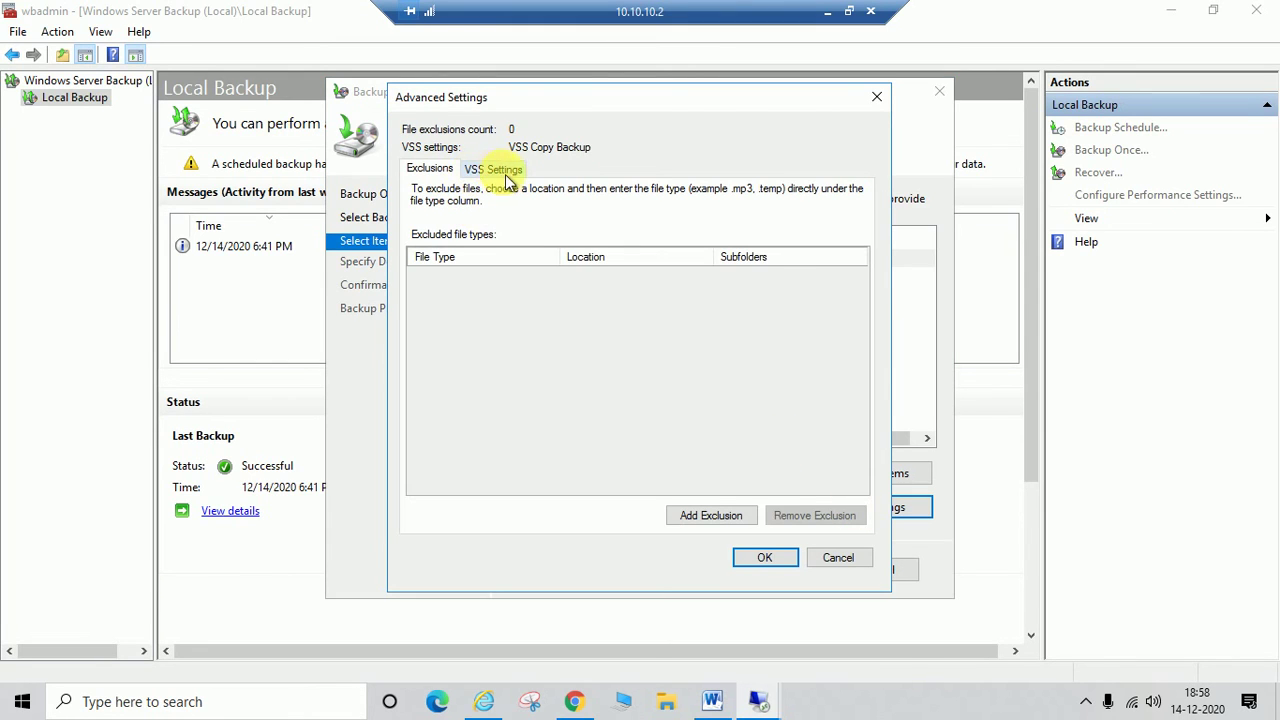
click(503, 171)
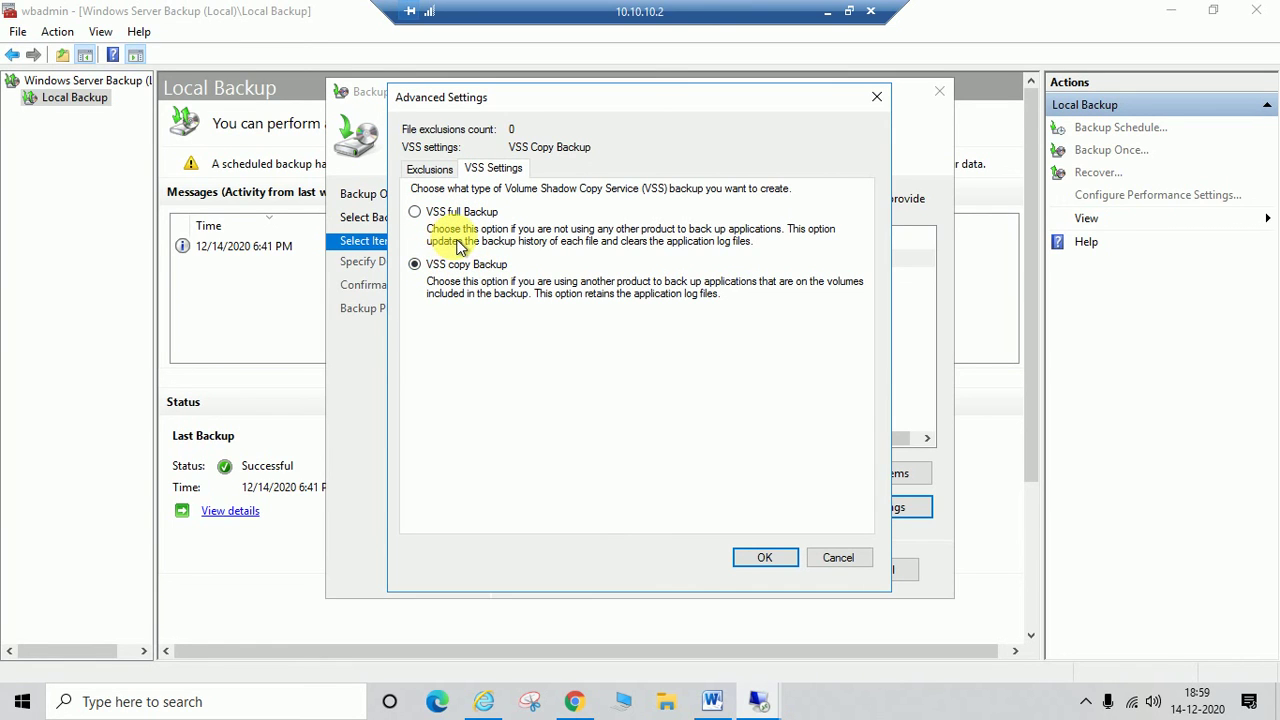
click(426, 212)
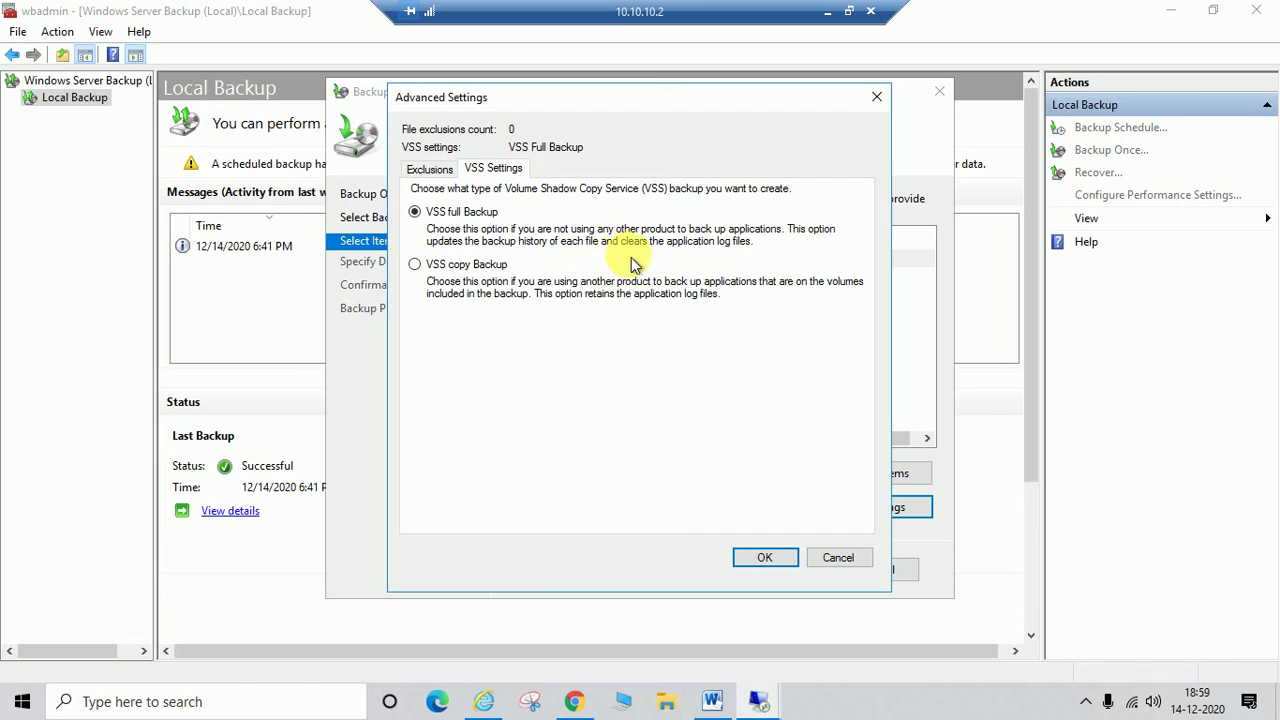
click(418, 266)
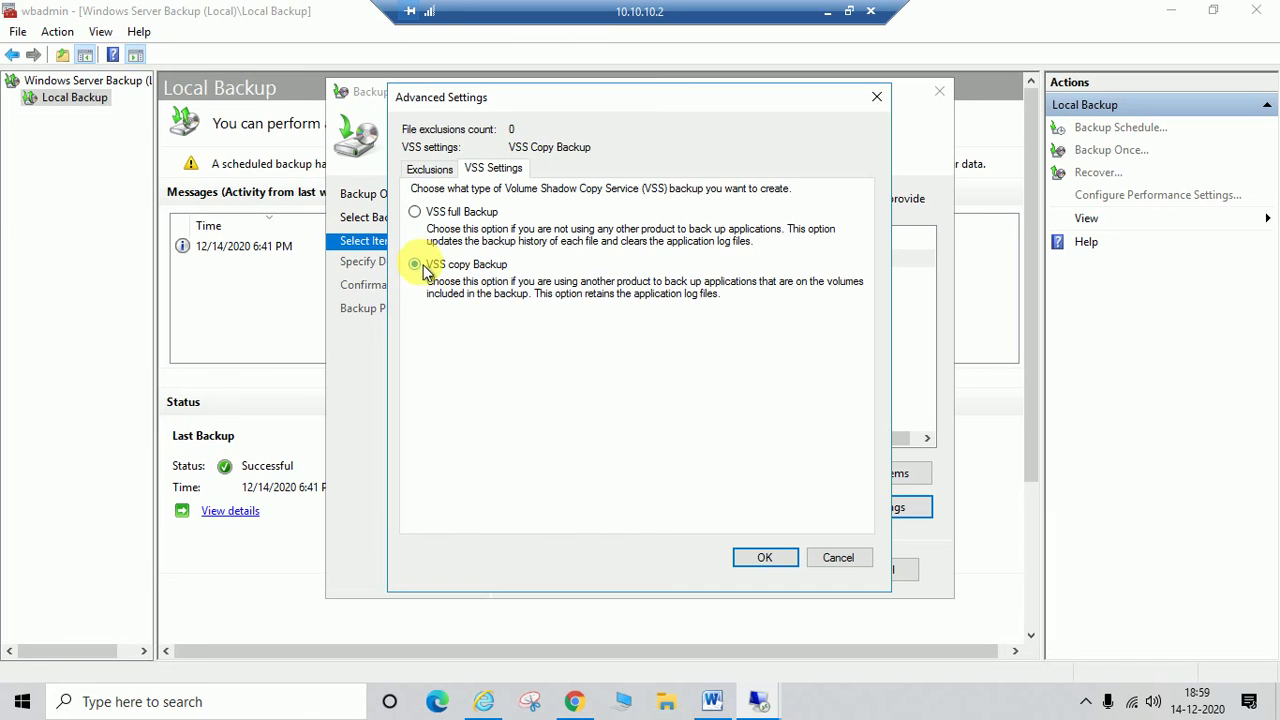
click(416, 215)
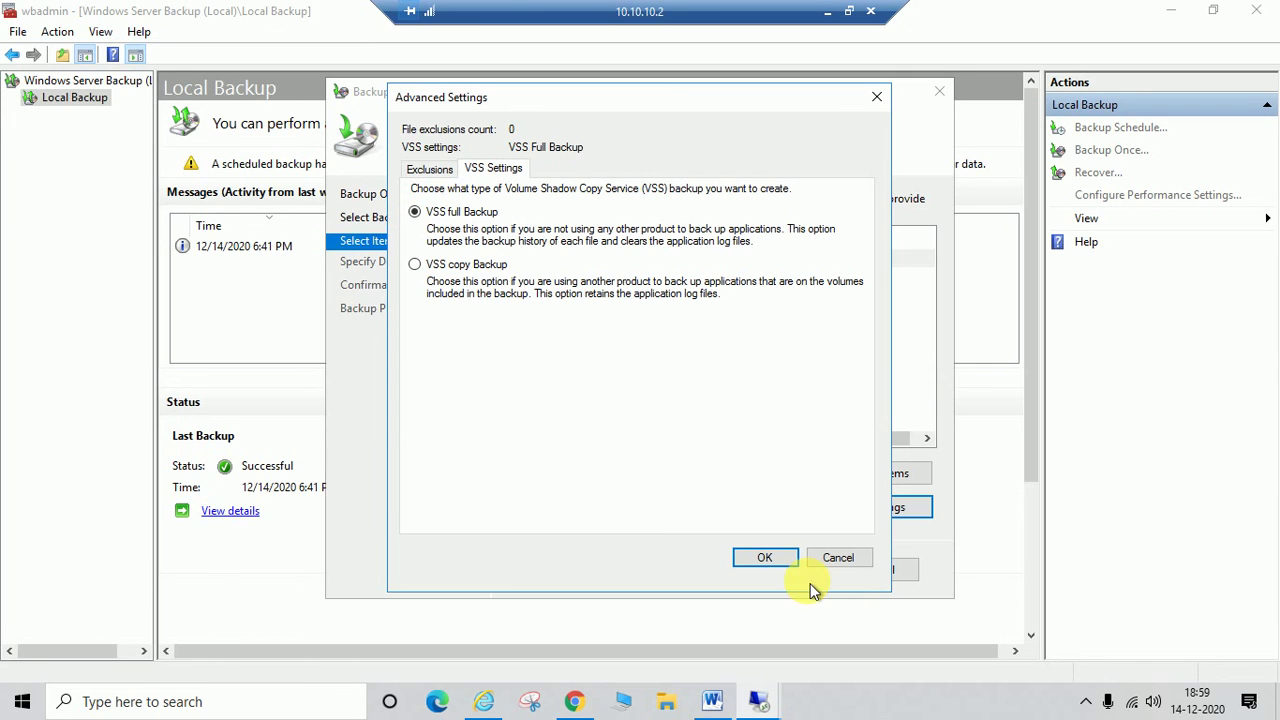
click(778, 558)
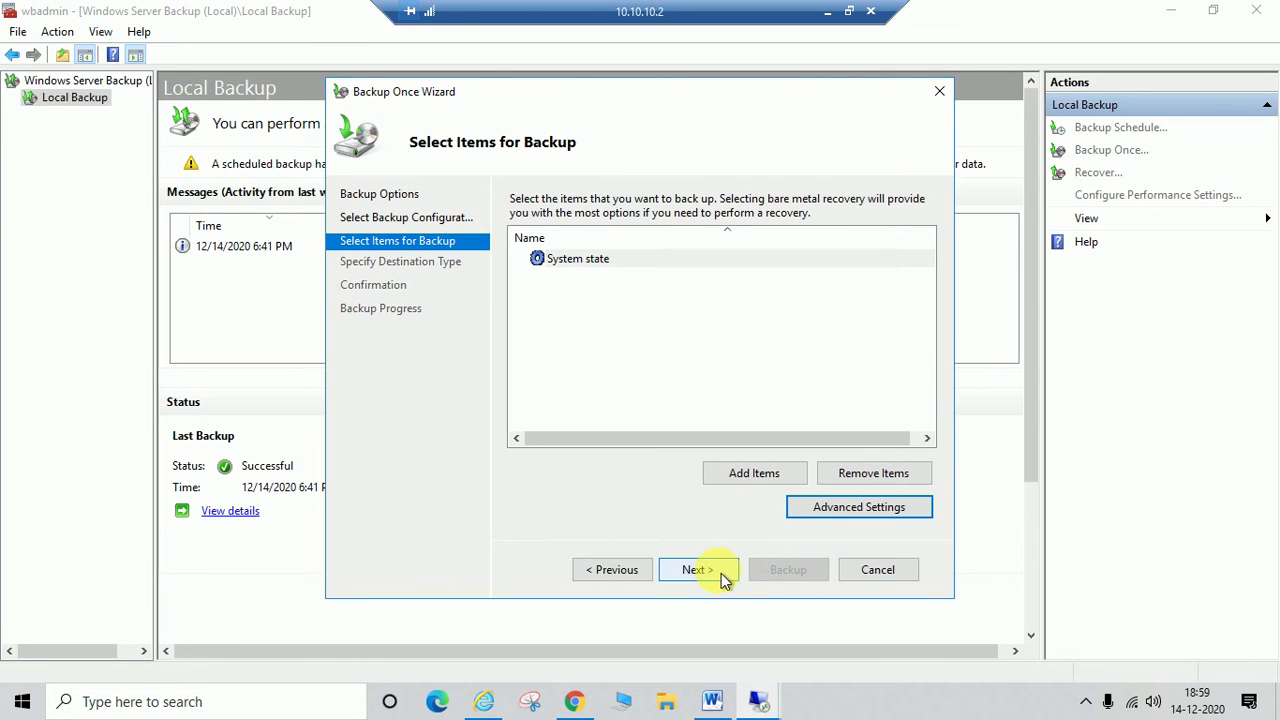
Step: Advance to Specify Destination Type, then cancel the Backup Once Wizard
click(721, 573)
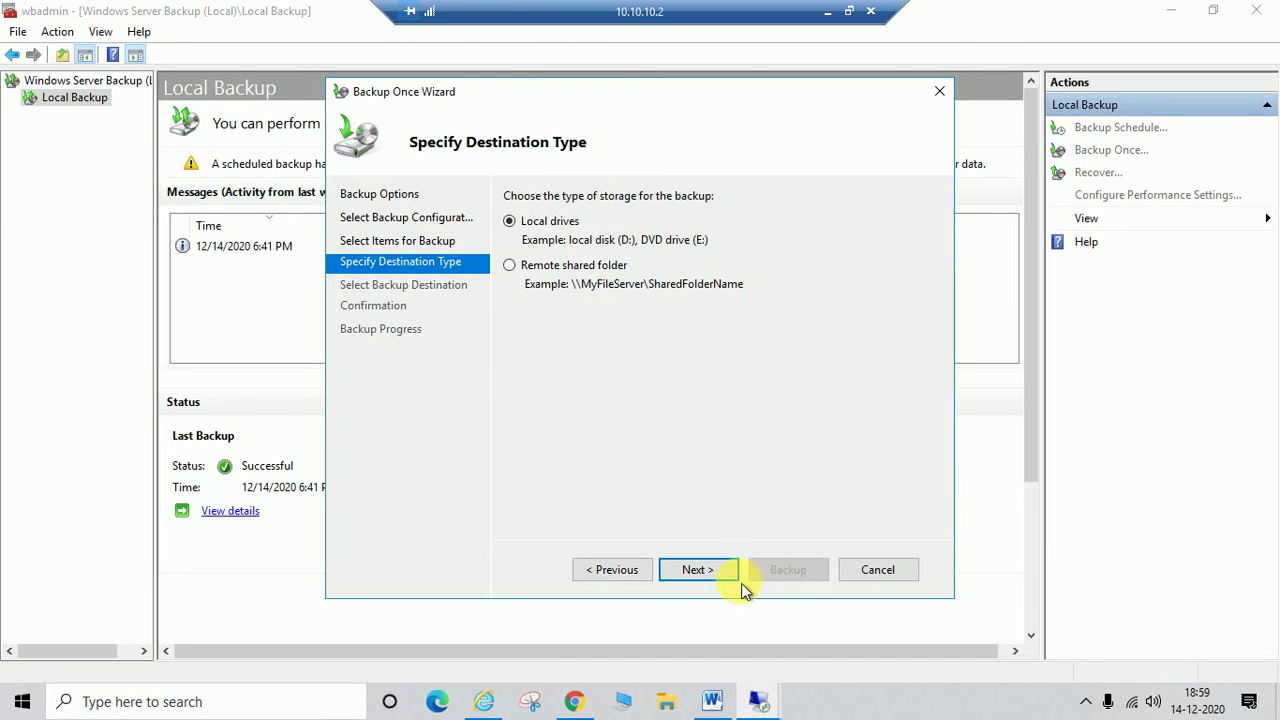
click(878, 570)
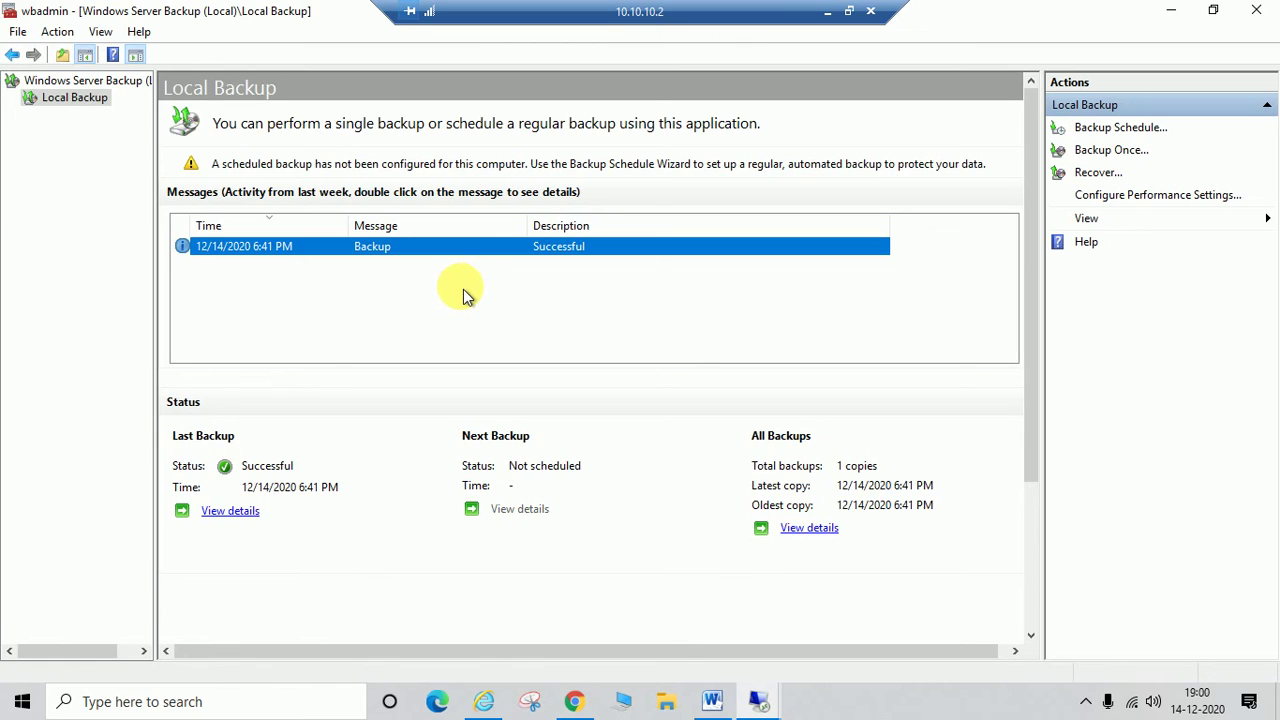
Step: Window the remote session, launch Command Prompt by searching cmd, then close it
key(super)
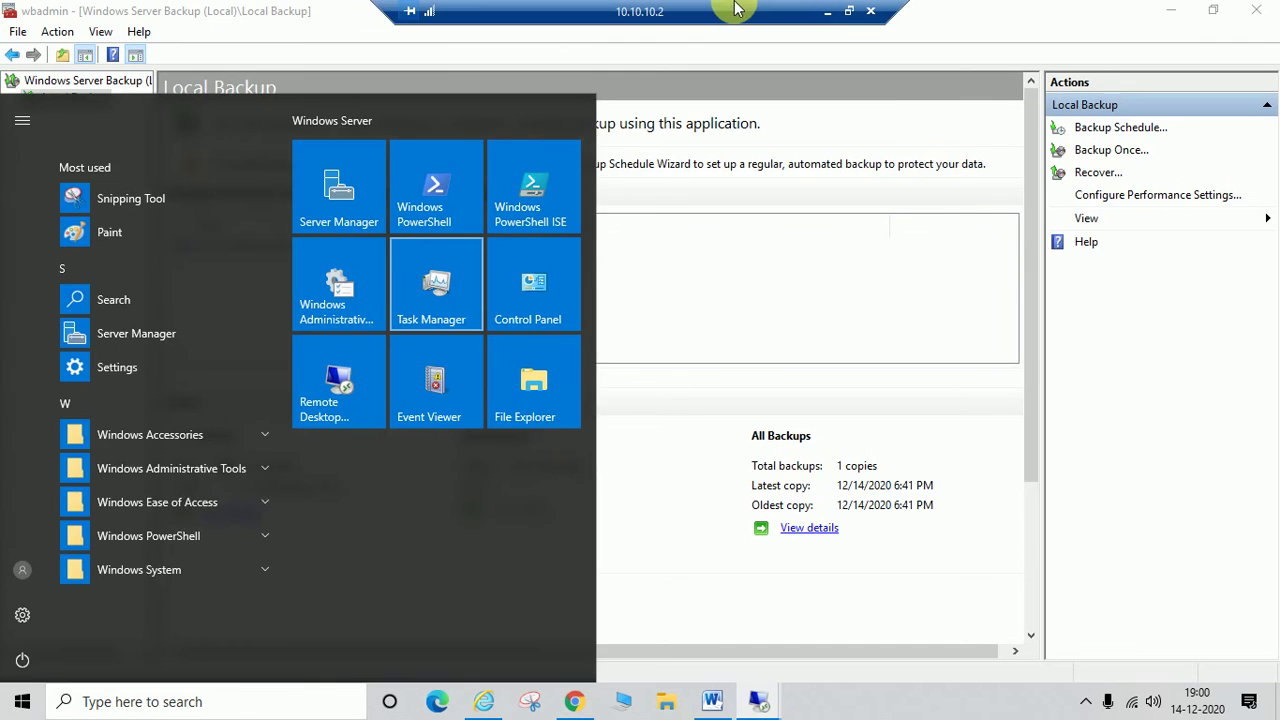
double_click(735, 10)
drag(1260, 391, 1257, 563)
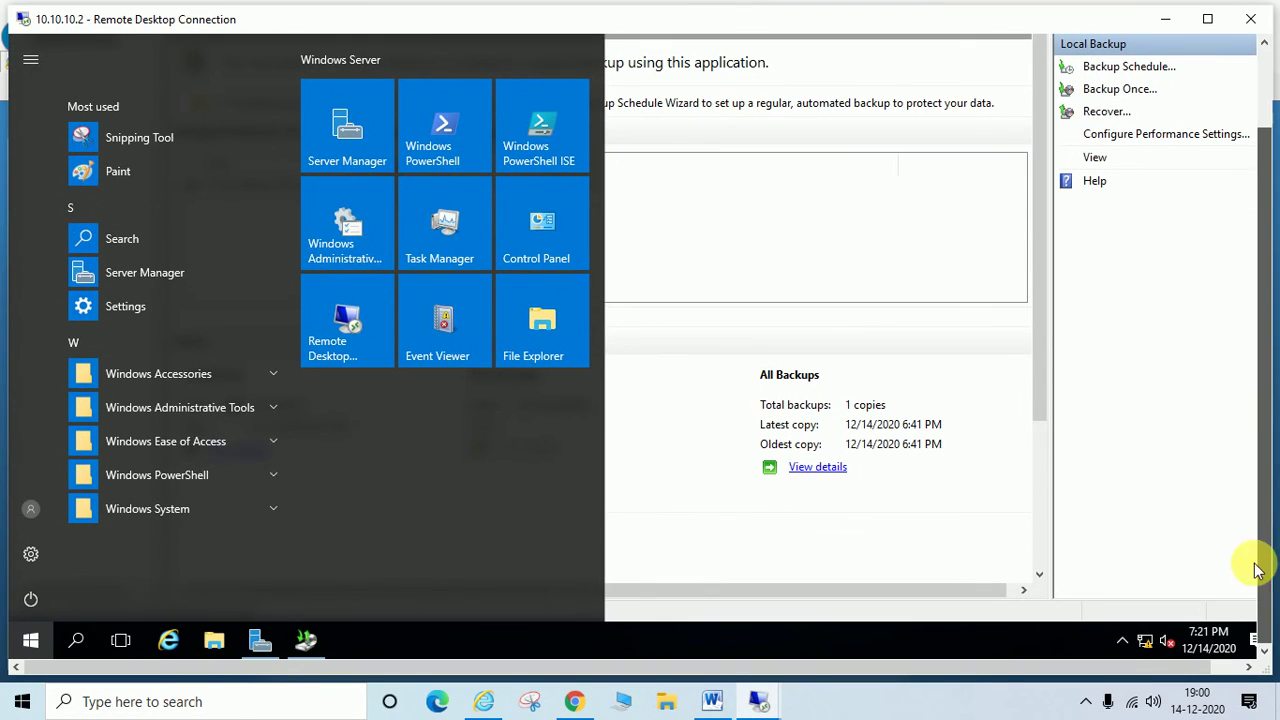
click(80, 637)
text(cmd)
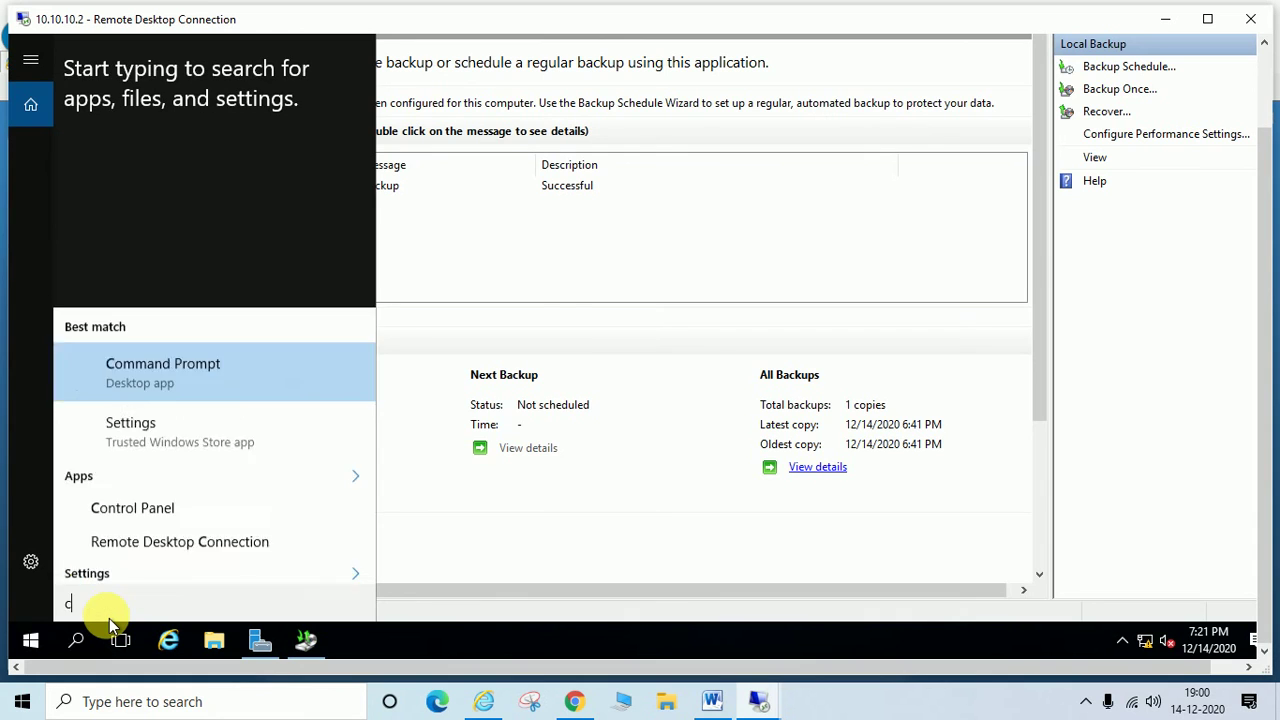
key(Return)
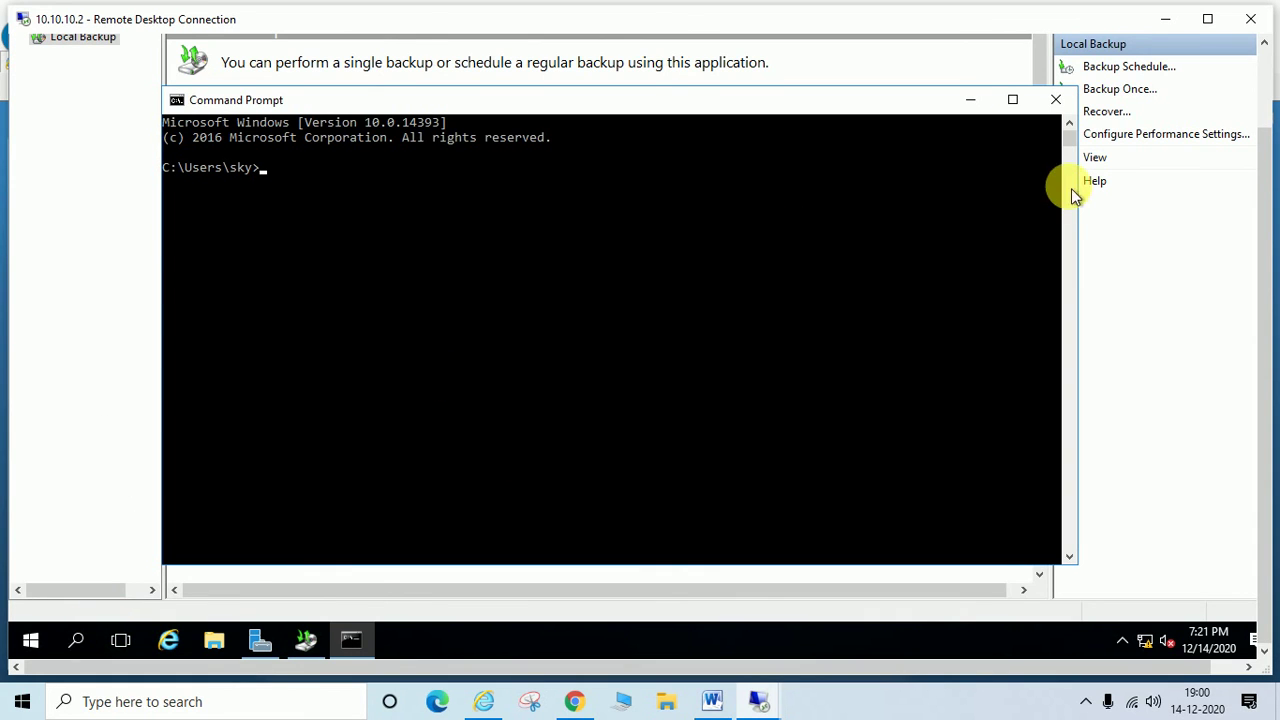
click(1056, 100)
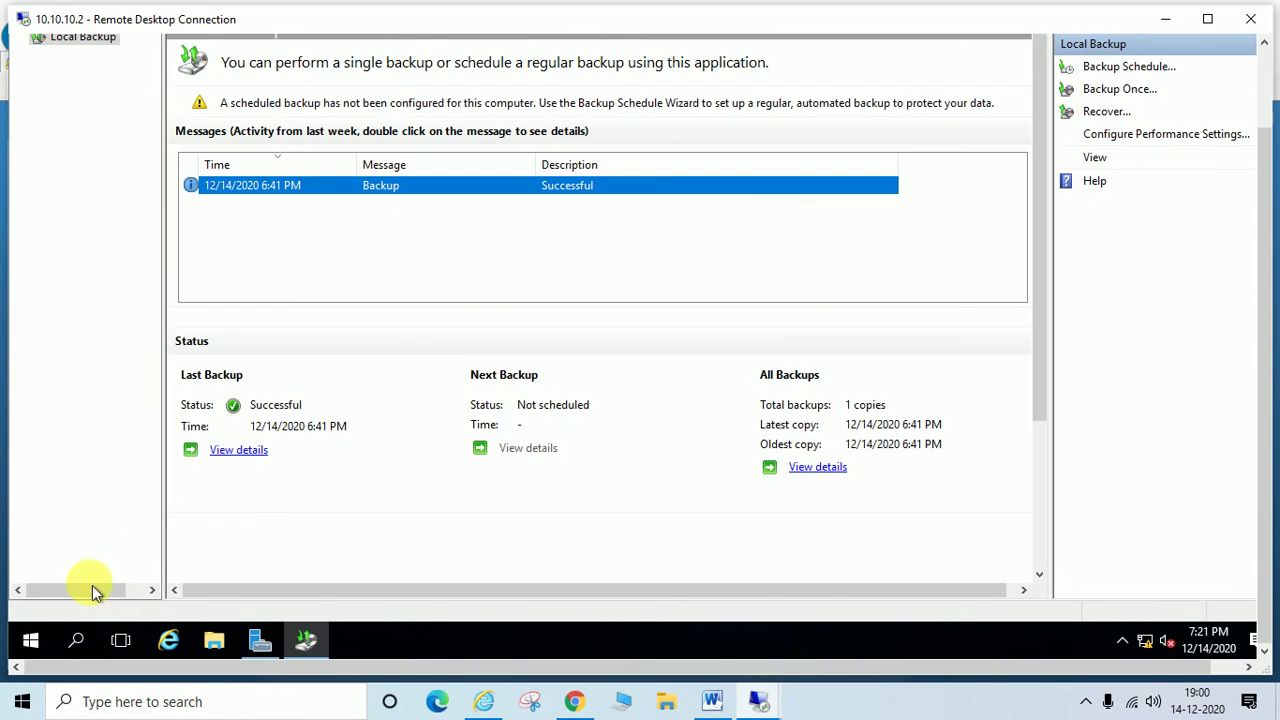
Step: Run Command Prompt as administrator from the cmd search, approving the UAC prompt
right_click(84, 636)
click(84, 636)
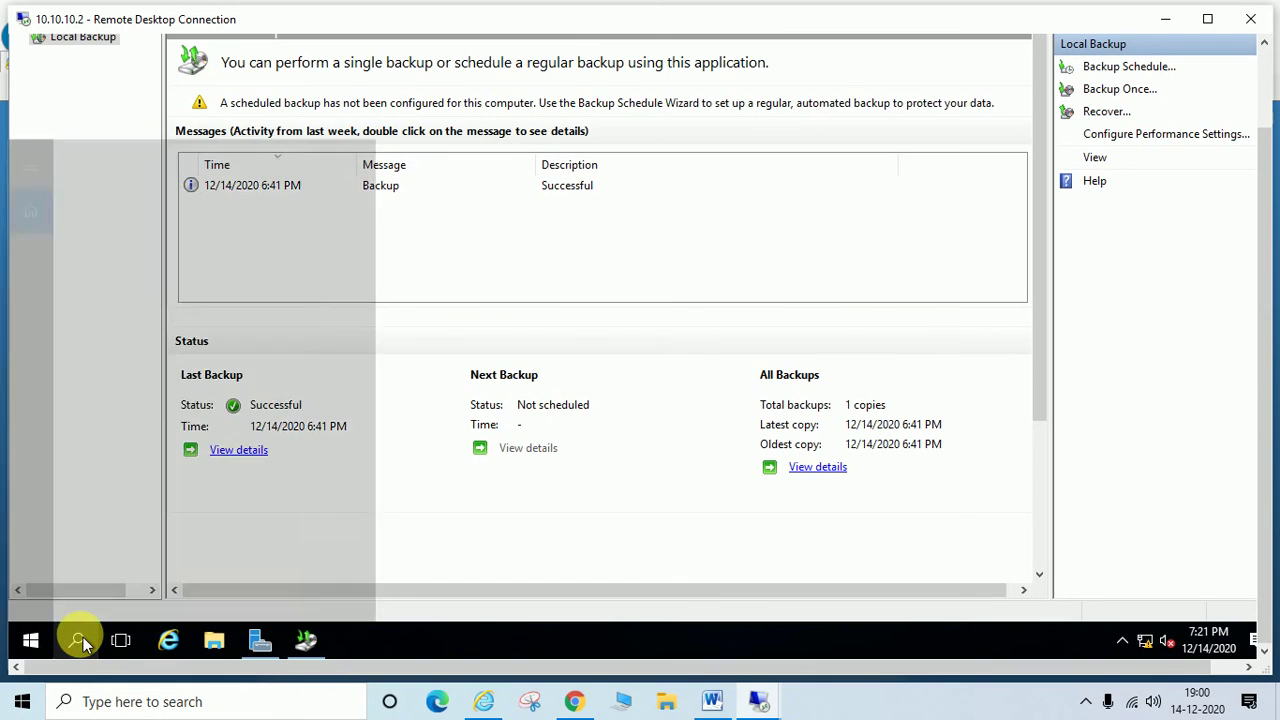
text(cmd)
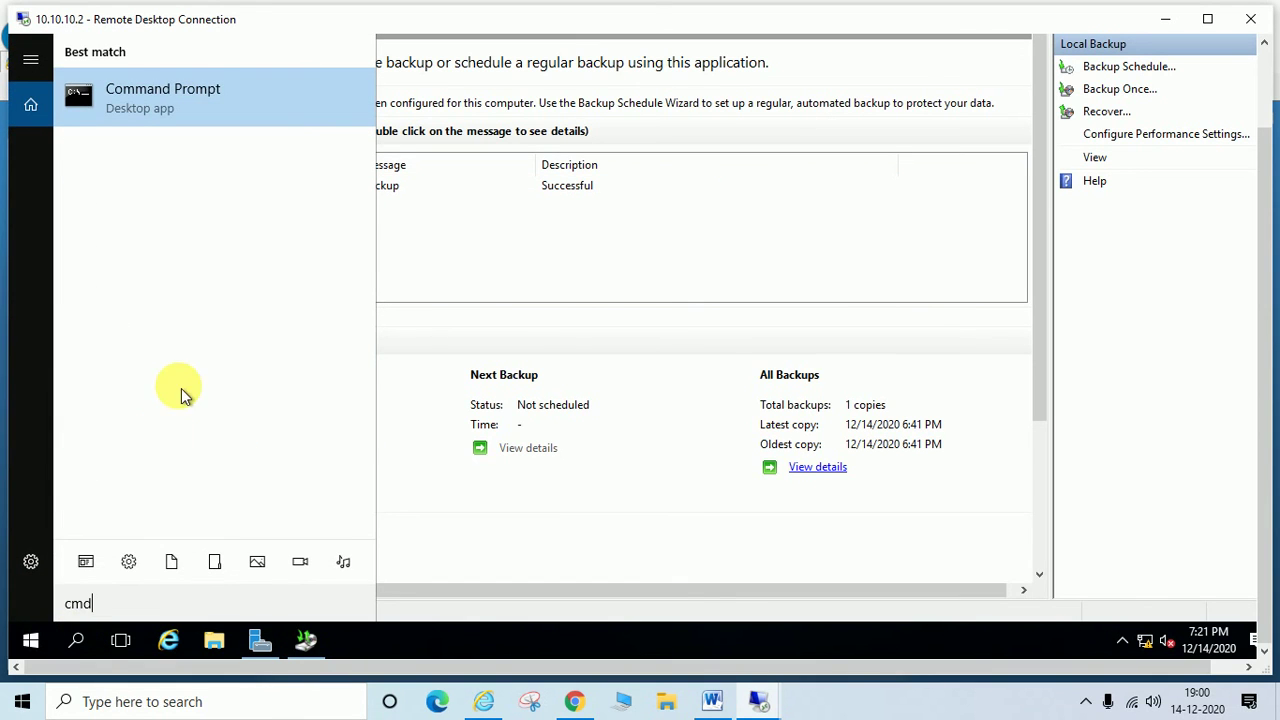
right_click(159, 105)
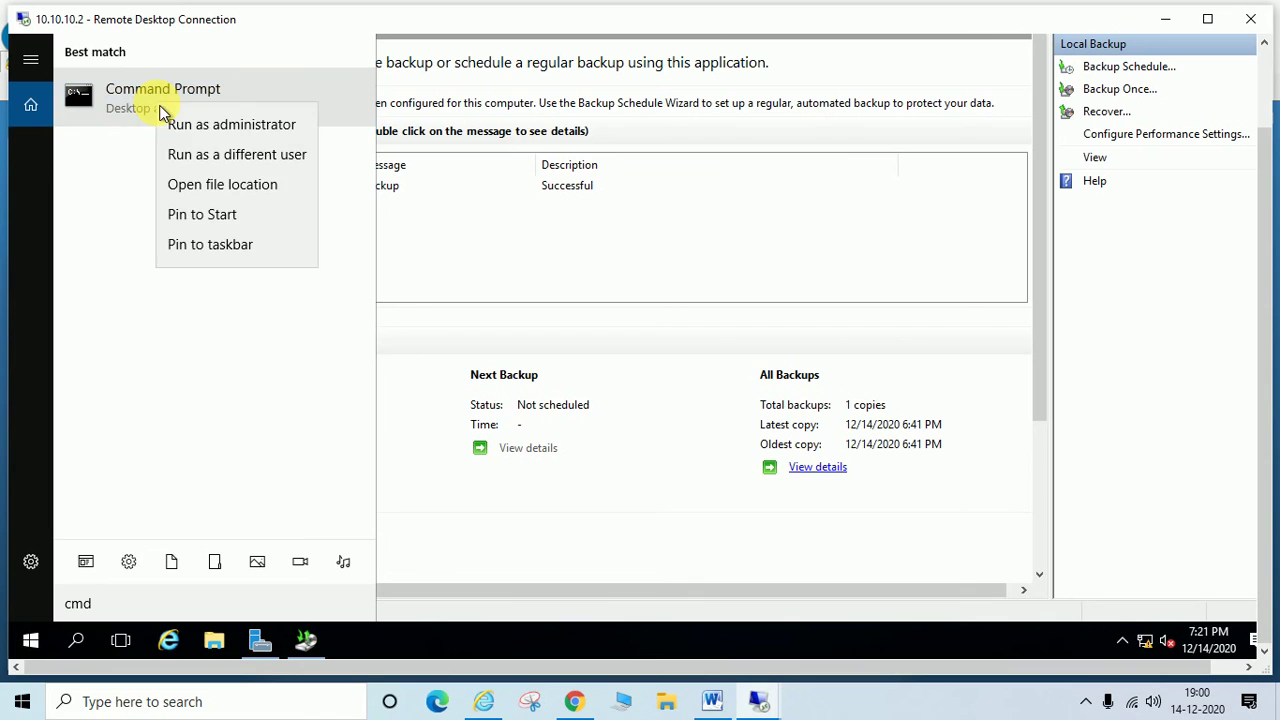
right_click(159, 110)
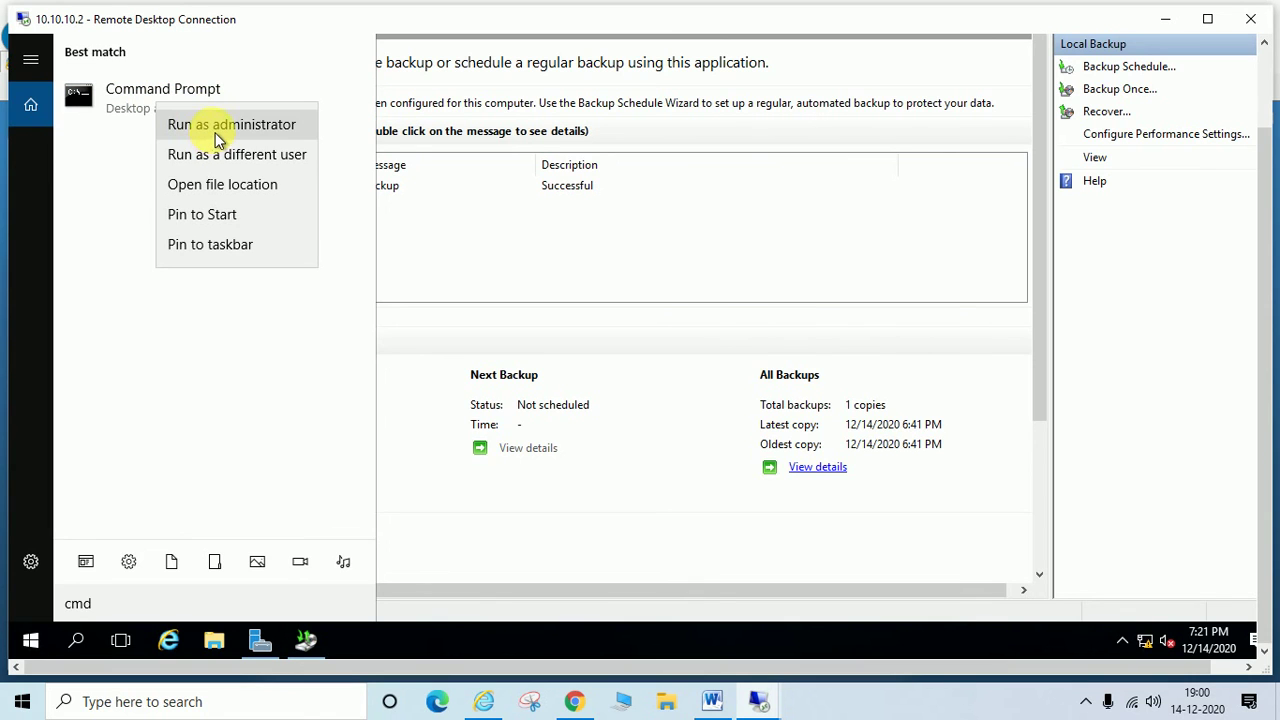
click(205, 129)
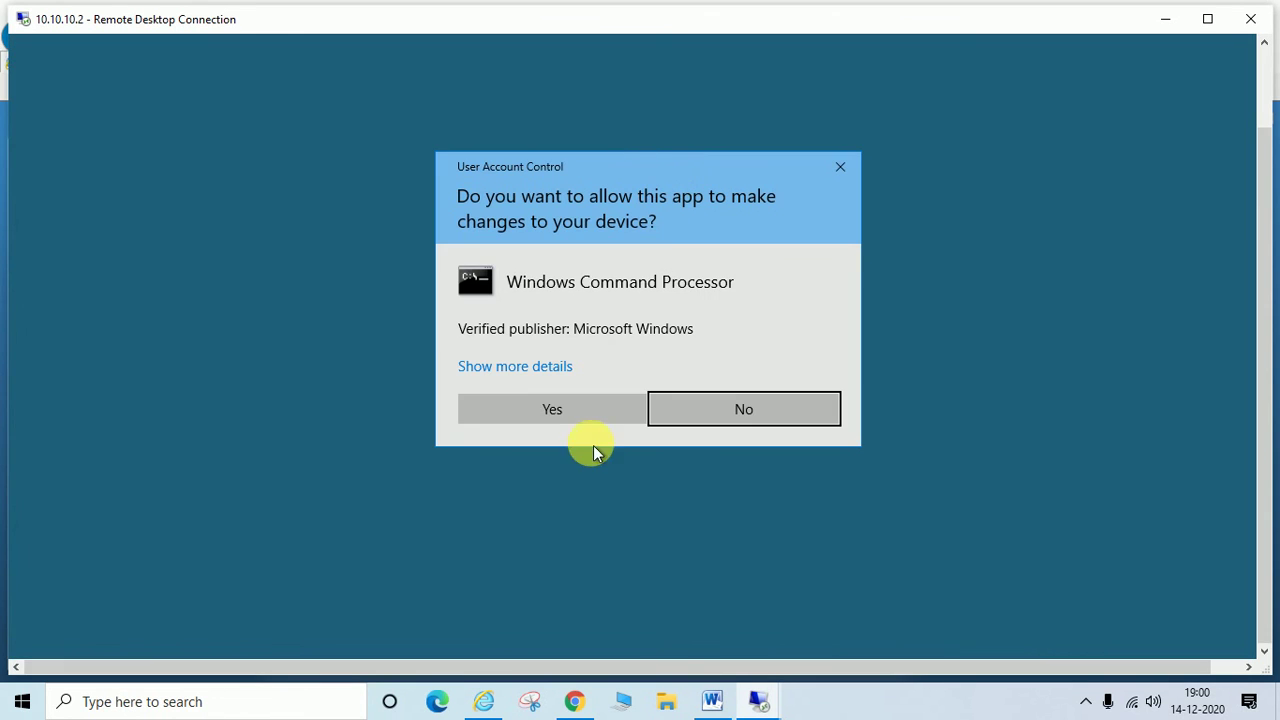
click(556, 416)
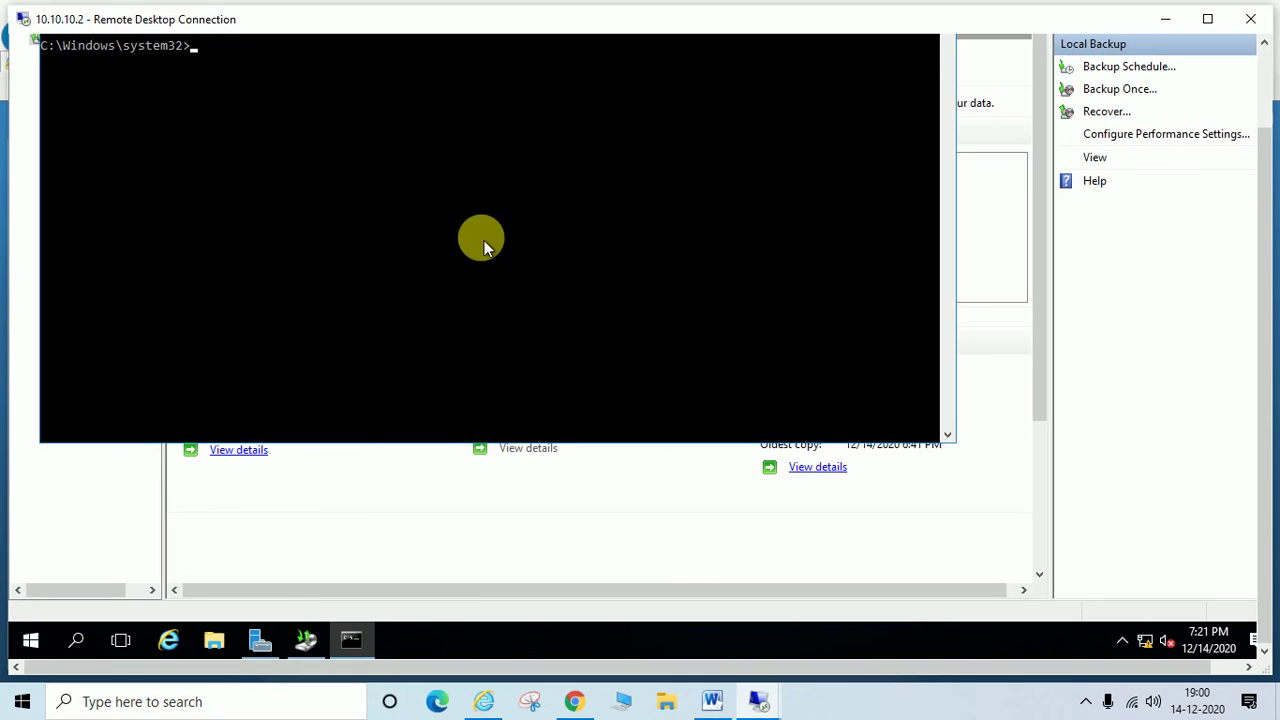
Step: Run 'wbadmin start systemstatebackup Backuptarget' to get the syntax error and usage help
drag(1266, 237, 1266, 120)
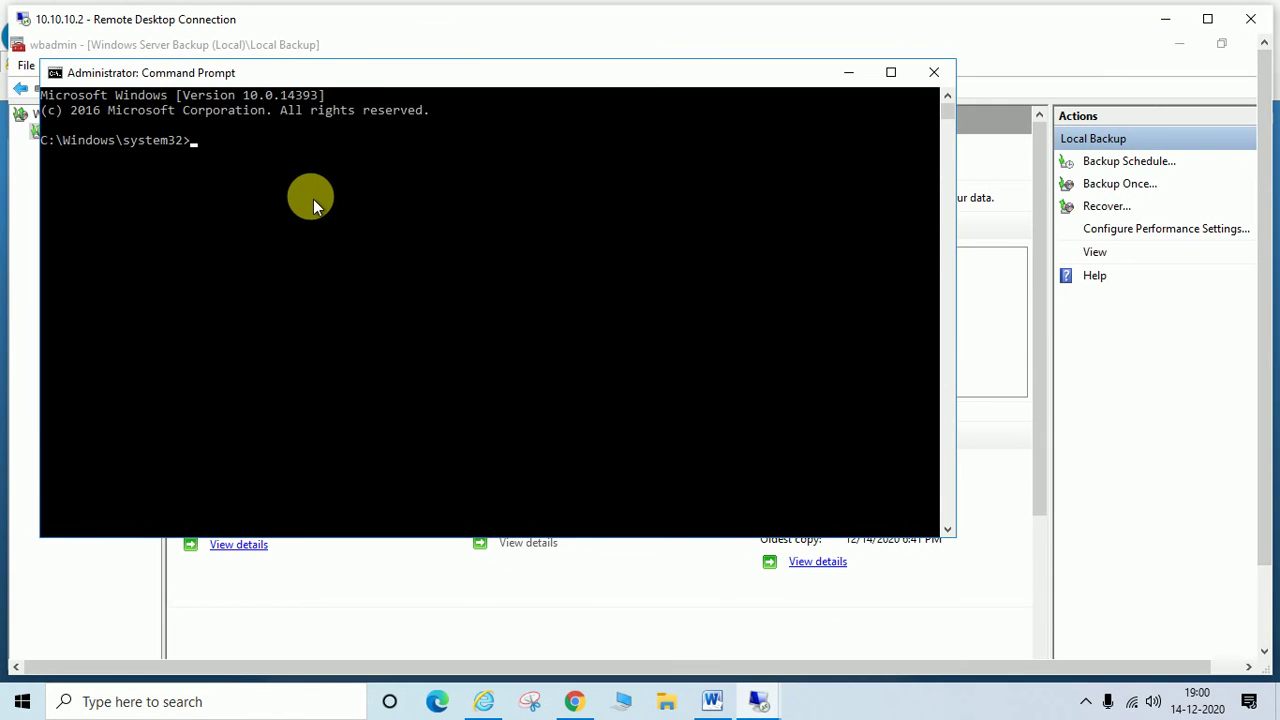
text(wbadmin start system)
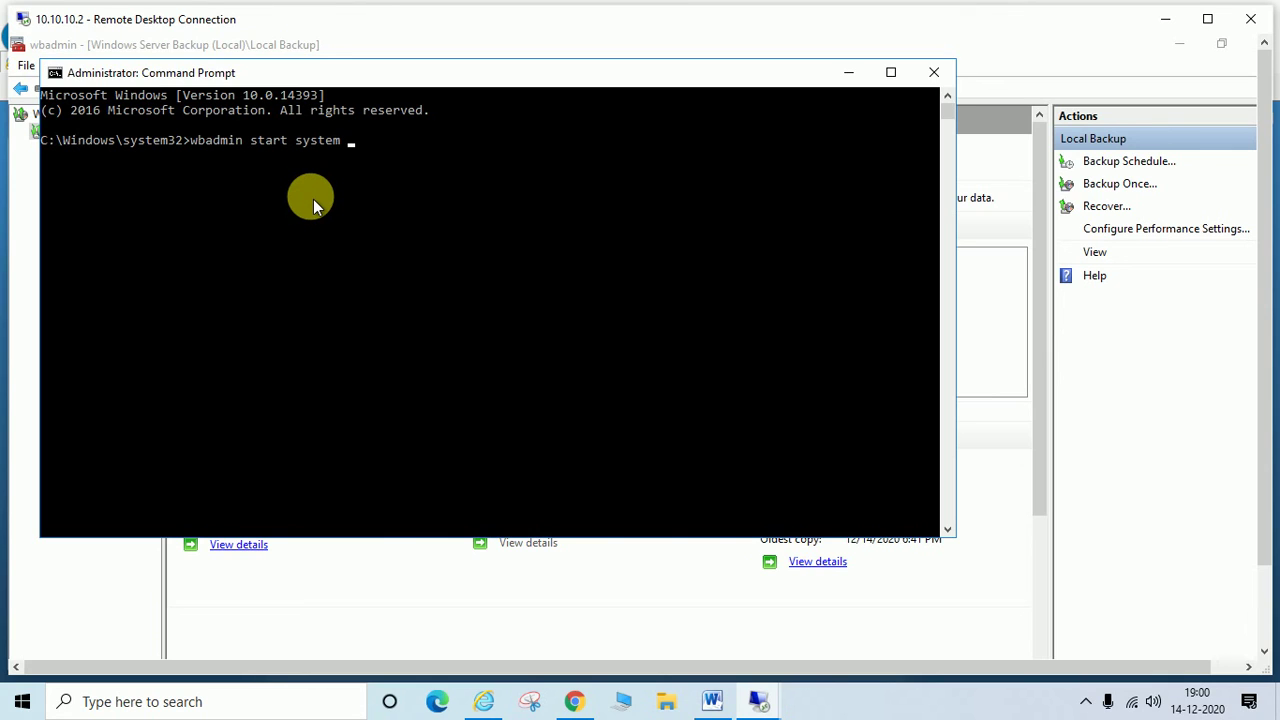
key(BackSpace)
text(state)
key(BackSpace)
text(backup back)
key(Tab)
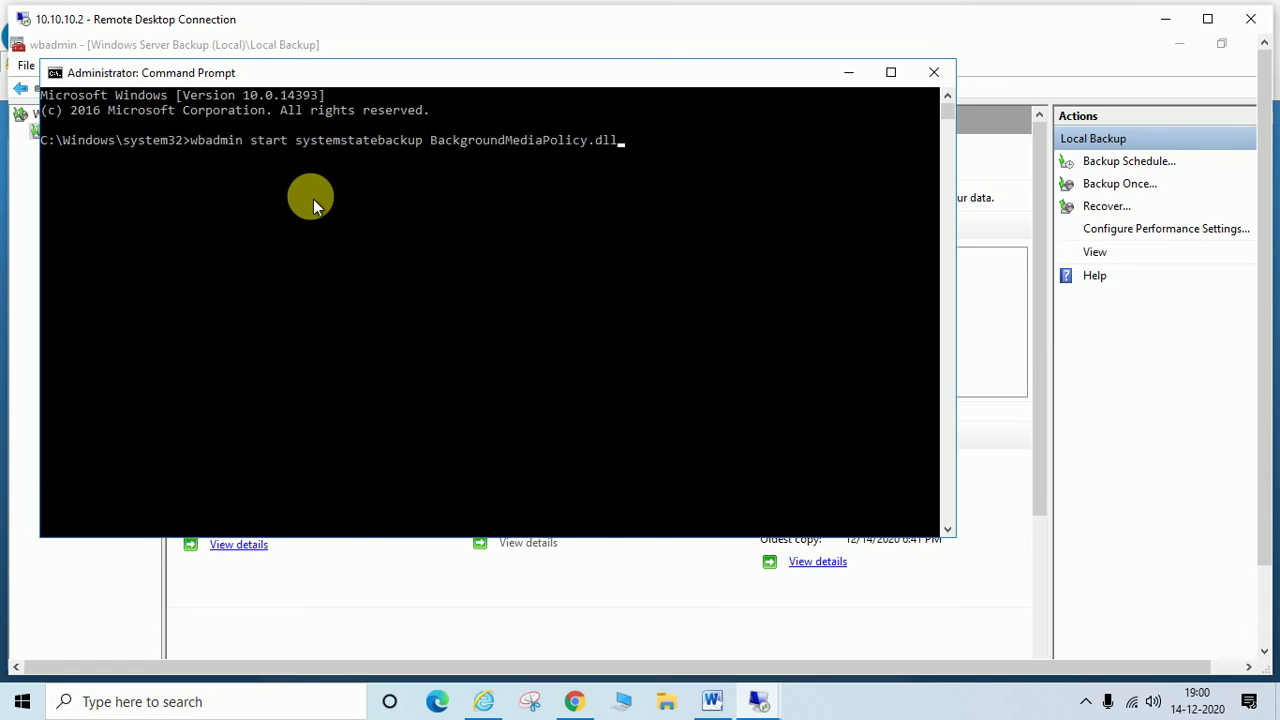
key(BackSpace)
key(BackSpace)
key(BackSpace)
key(BackSpace)
key(BackSpace)
key(BackSpace)
key(BackSpace)
key(BackSpace)
key(BackSpace)
key(BackSpace)
key(BackSpace)
key(BackSpace)
key(BackSpace)
key(BackSpace)
key(BackSpace)
key(BackSpace)
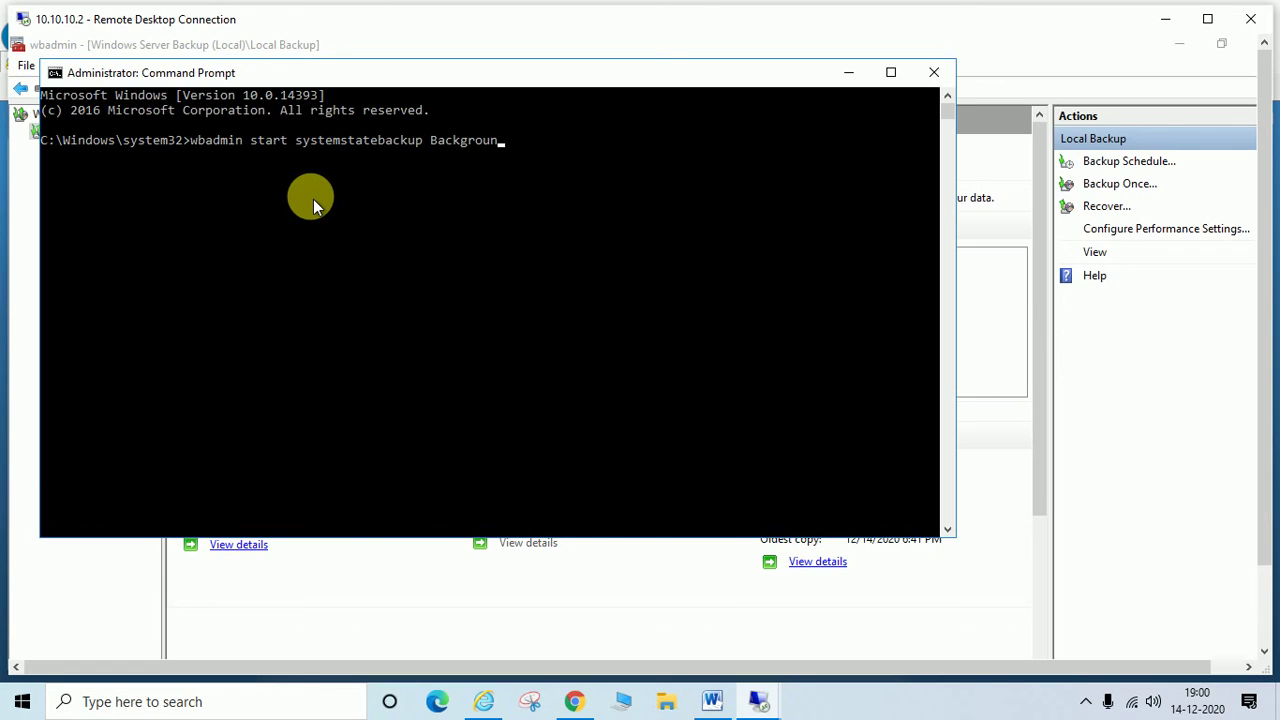
key(BackSpace)
key(BackSpace)
key(BackSpace)
key(BackSpace)
key(BackSpace)
text(uptarget)
key(Return)
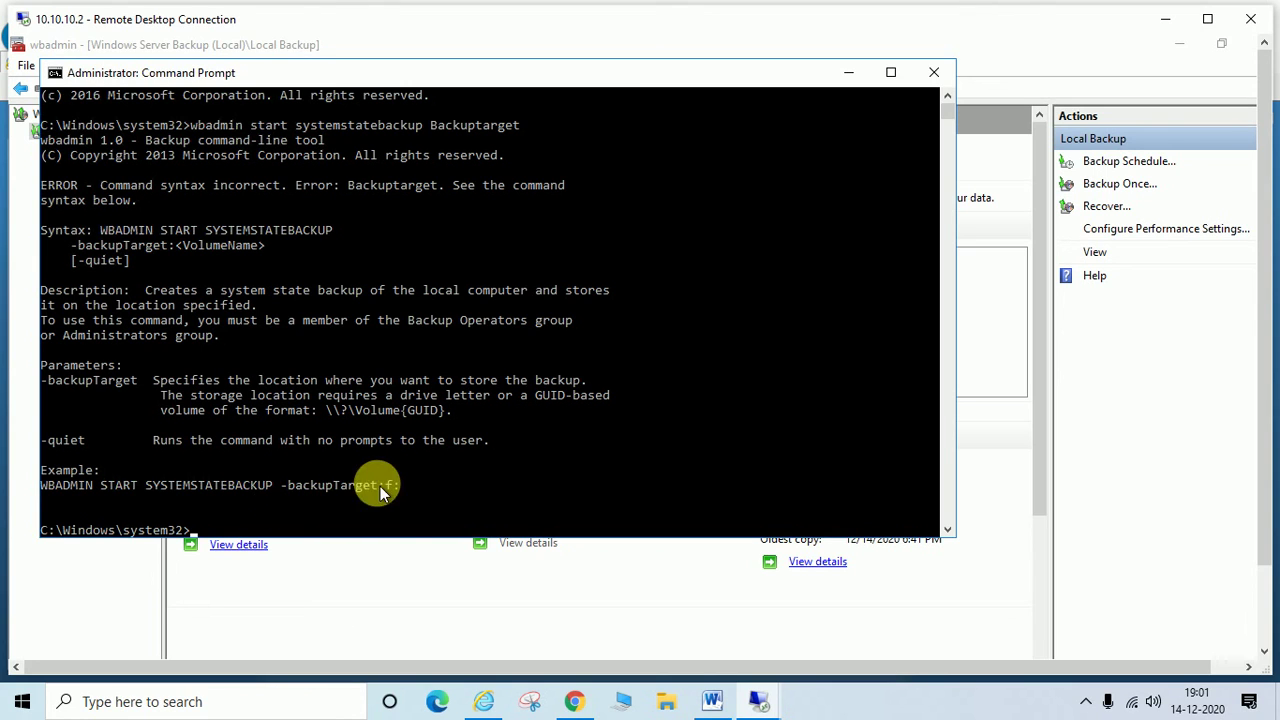
Step: Edit the recalled command into 'wbadmin start systemstatebackup -Backuptarget:\\10.10.10.10\dc state backup'
key(Up)
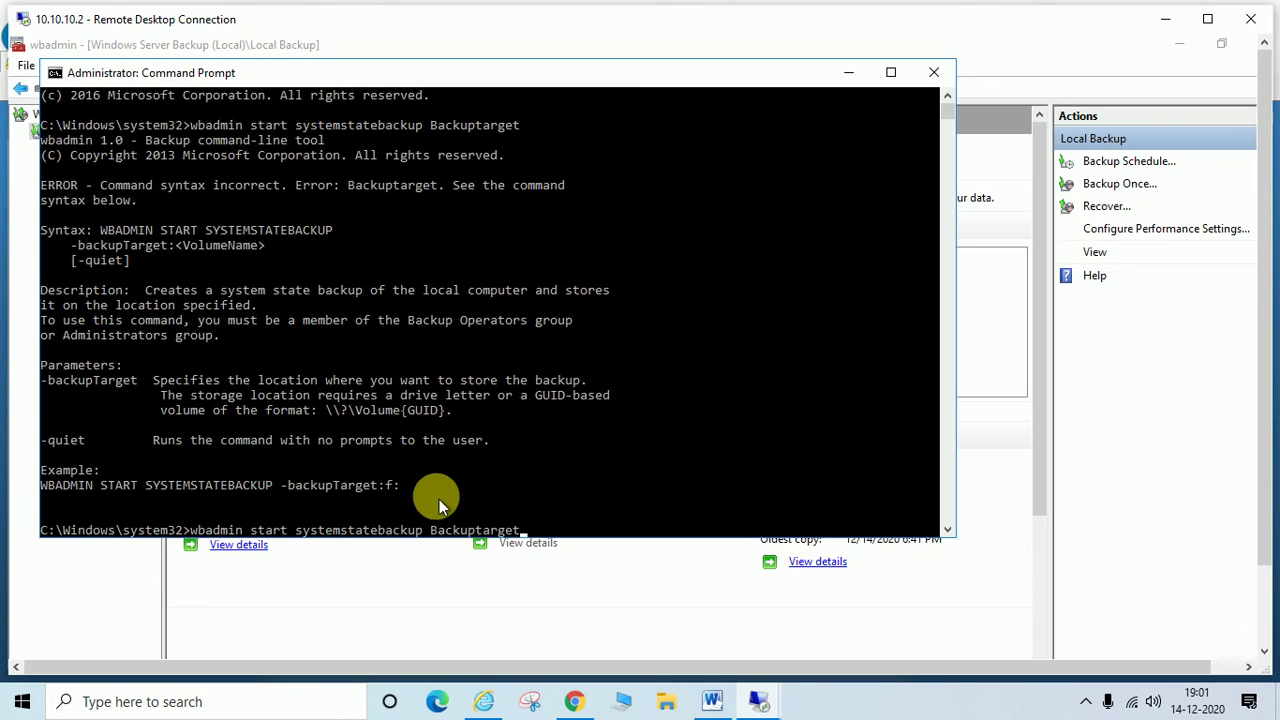
key(Left)
key(Left)
key(Left)
key(Left)
text(-)
click(563, 552)
key(Right)
key(Right)
key(Right)
key(Right)
key(Right)
key(Right)
key(Right)
key(Right)
key(Right)
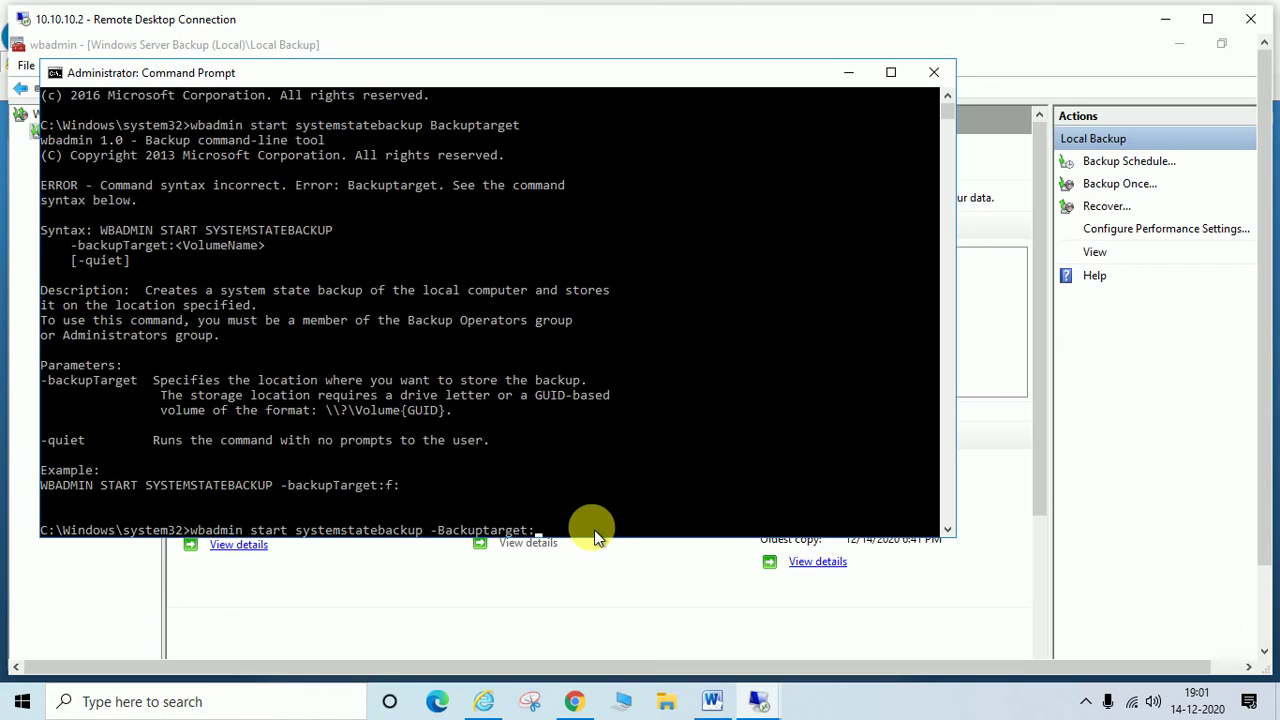
text(e)
text(:)
key(BackSpace)
key(BackSpace)
text(\\)
text(10.10.10.10\dc state backup)
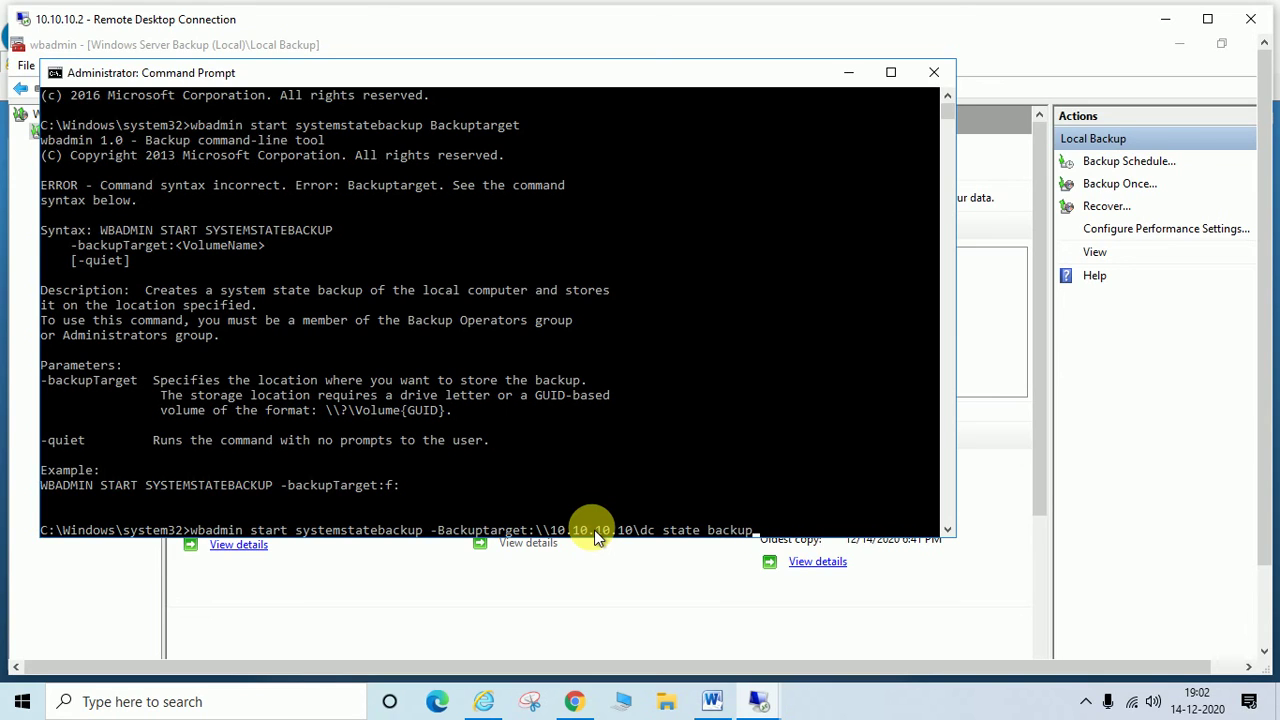
Step: Close Command Prompt and the local File Explorer window
click(933, 78)
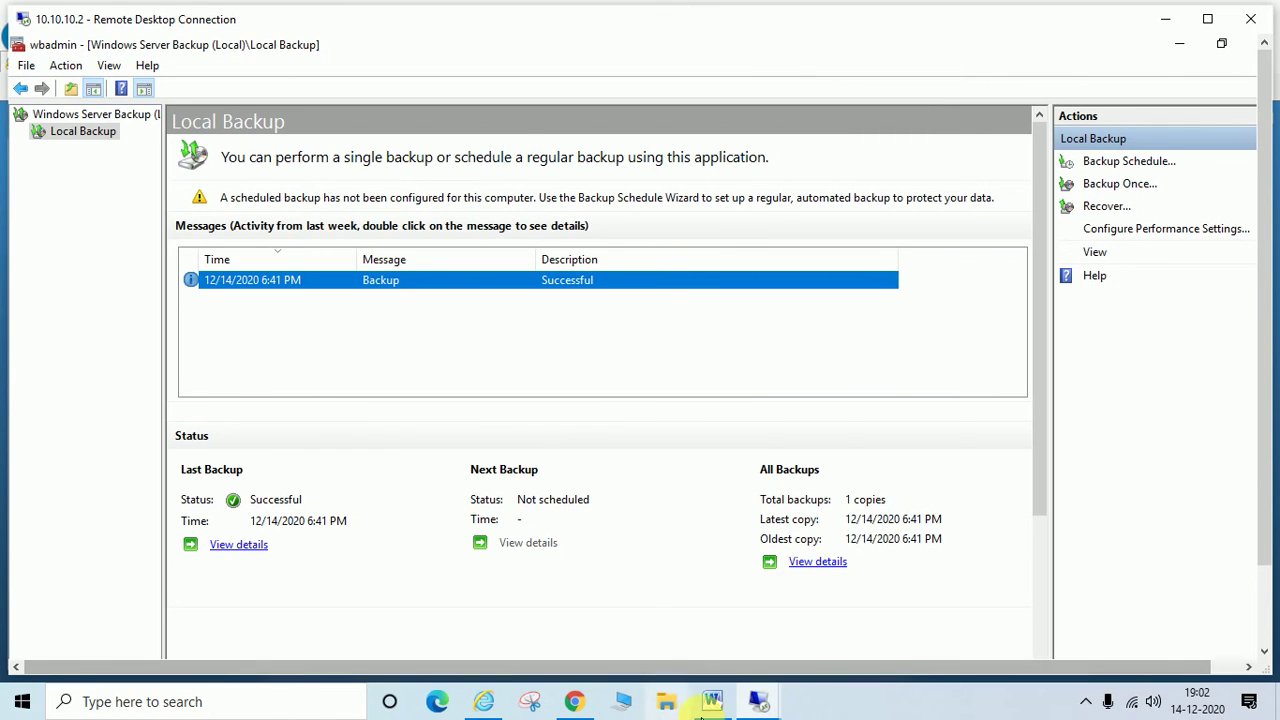
click(666, 704)
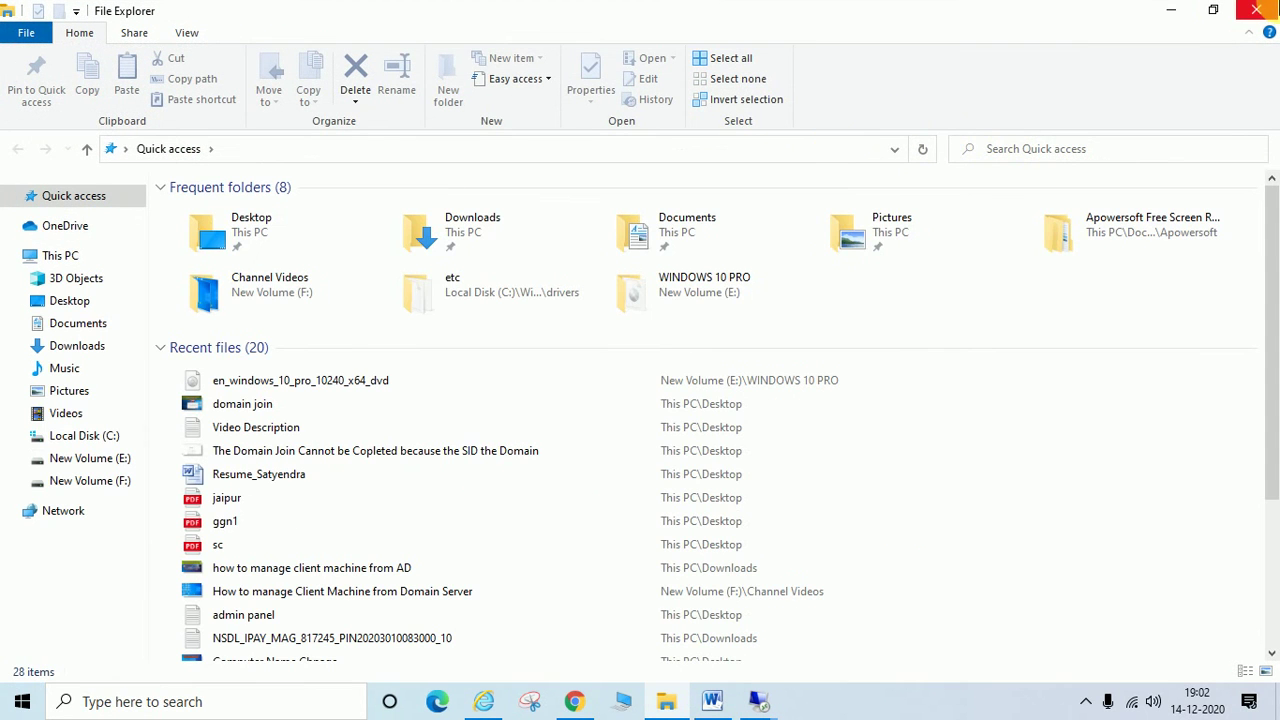
click(1256, 10)
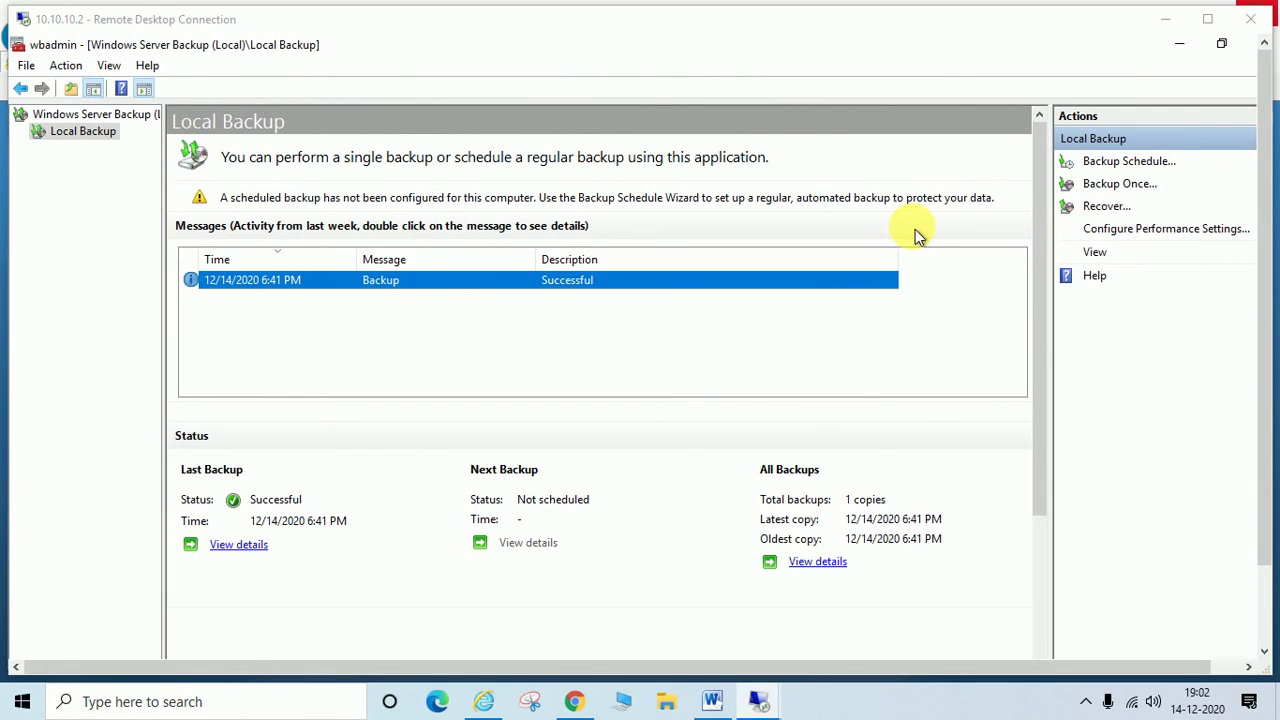
Step: Open the backup server's network share from the Run box, signing in with domain credentials
key(super+r)
text(\\)
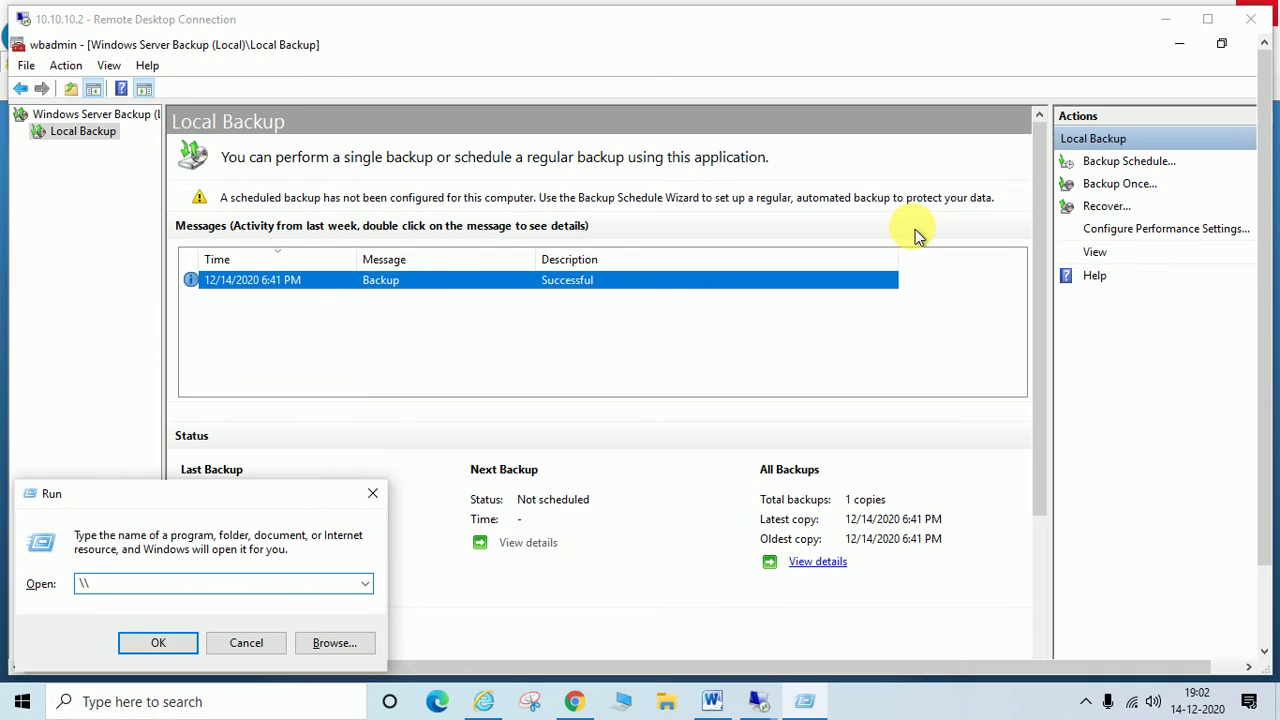
text(10)
text(.10.10)
text(.2)
key(Return)
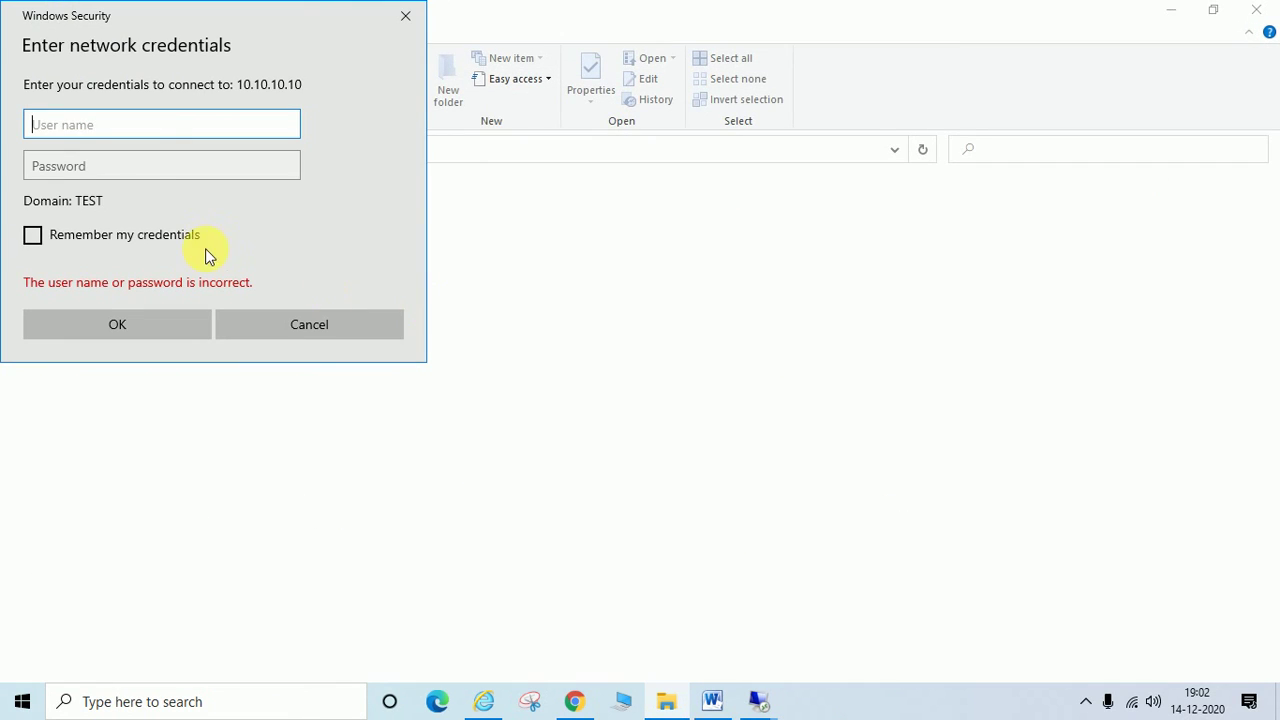
text(test)
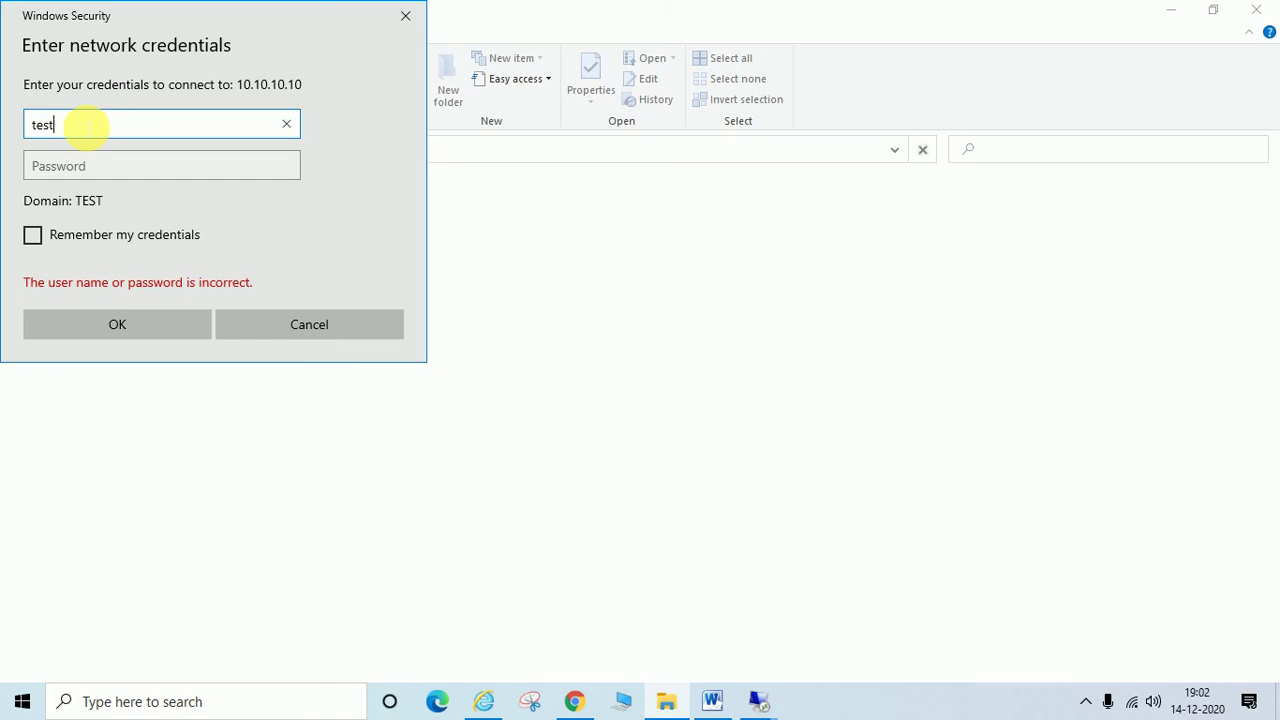
text(\sky)
key(Tab)
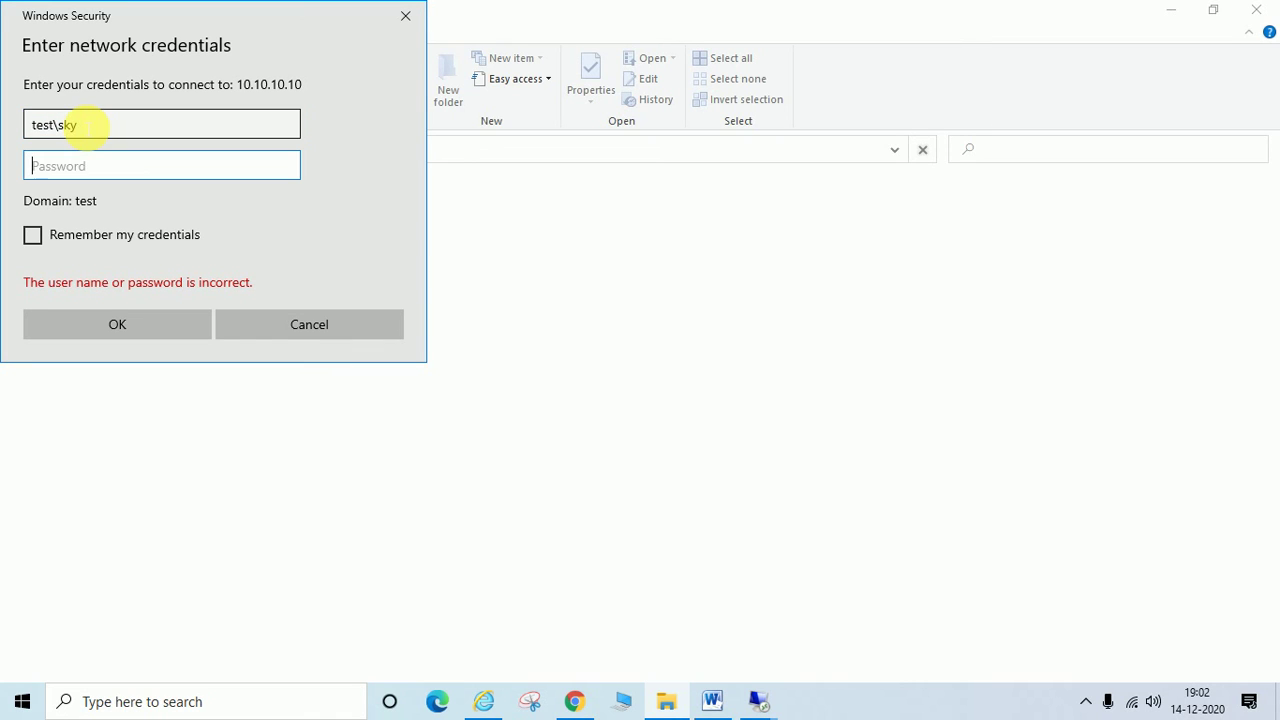
text(12)
key(BackSpace)
key(BackSpace)
text(12345678)
key(Return)
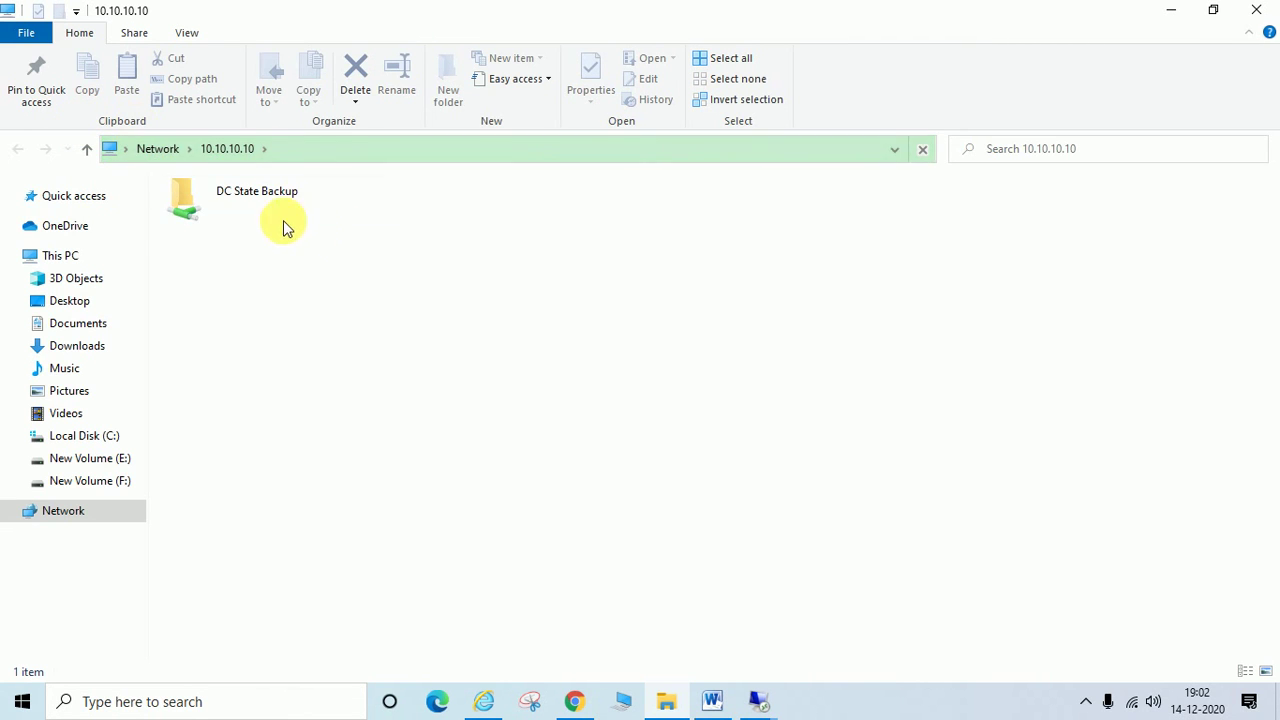
Step: Browse DC State Backup > WindowsImageBackup > DC to check the backup, then close File Explorer
click(246, 206)
double_click(244, 204)
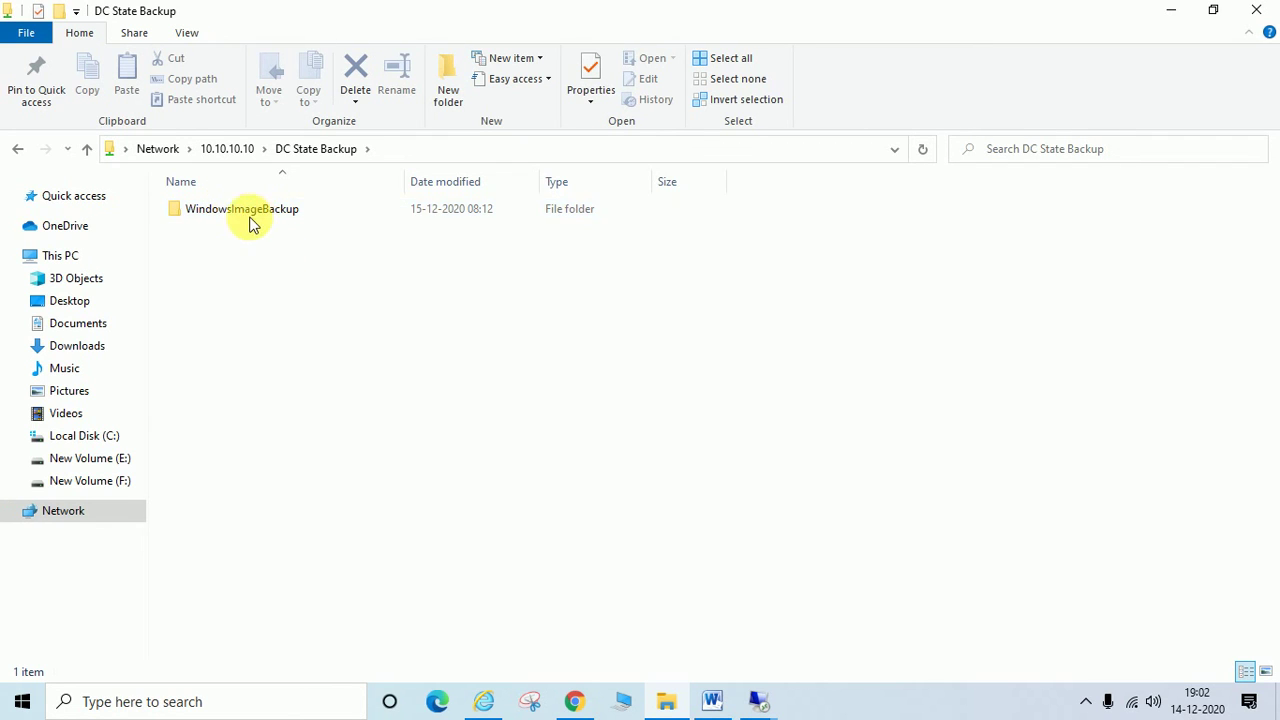
double_click(236, 216)
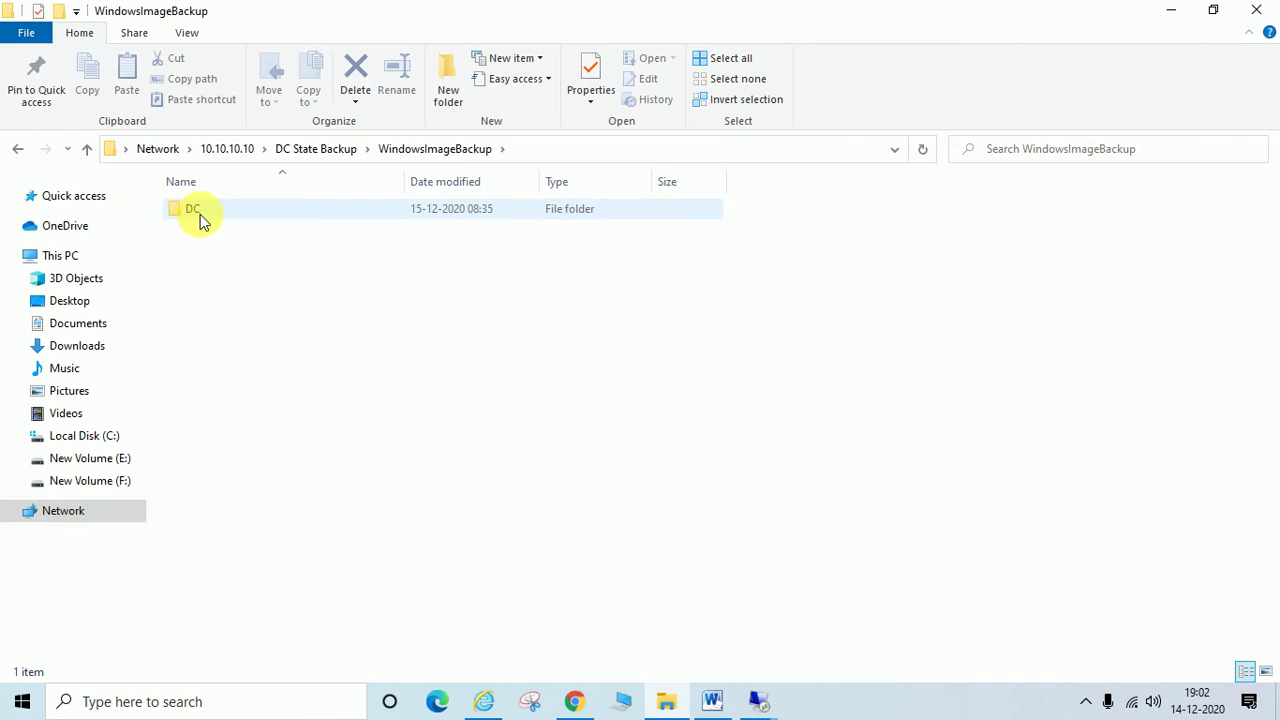
double_click(200, 213)
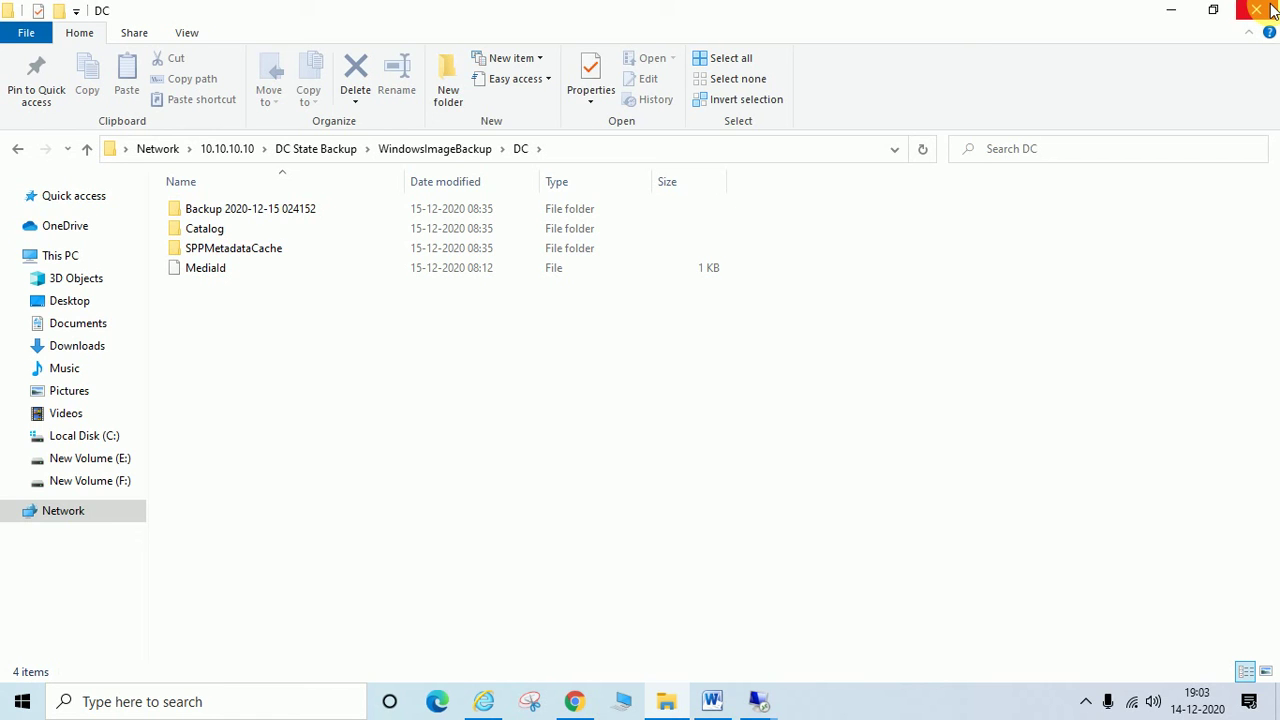
click(1257, 10)
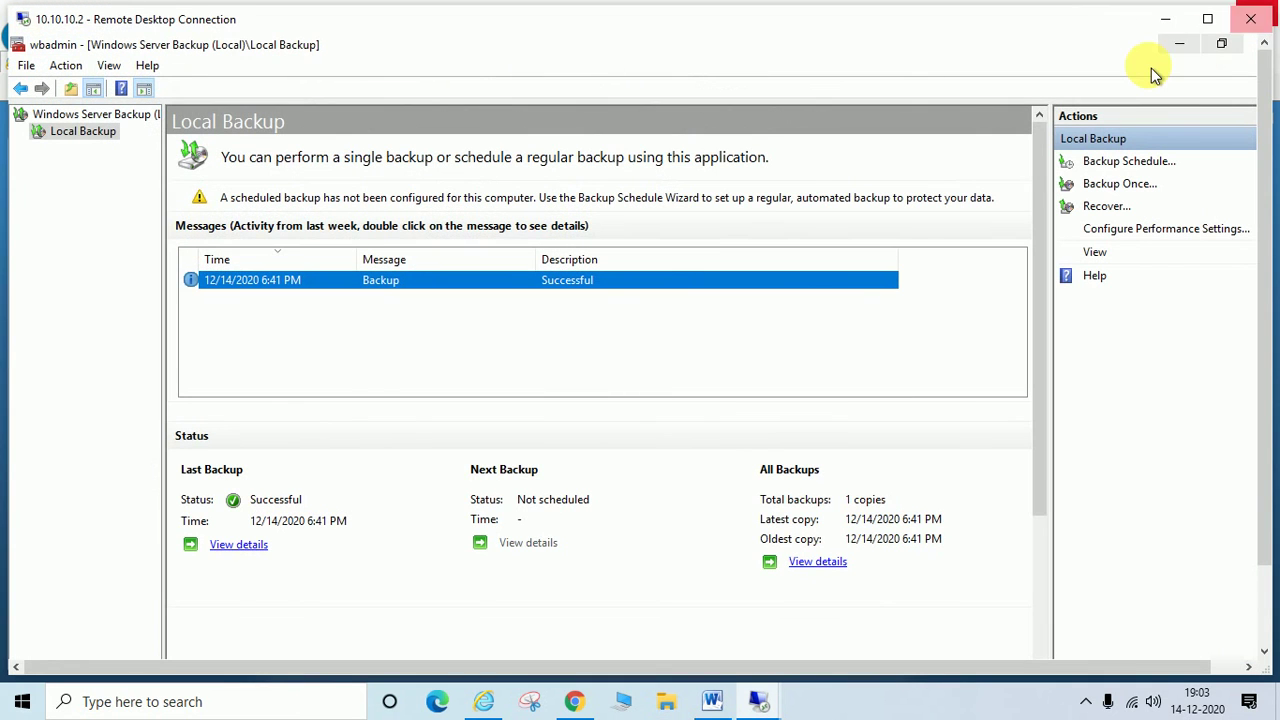